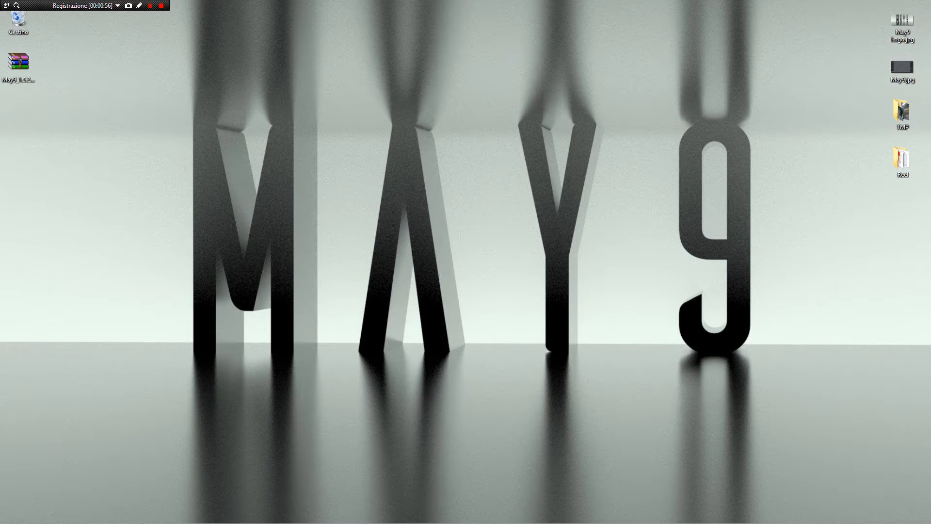
- Switch to Maya and create a polygon plane about 10.8 units wide, centred near X -5.94, Z -1.74
mouse_move(85, 521)
mouse_move(119, 520)
left_click(190, 489)
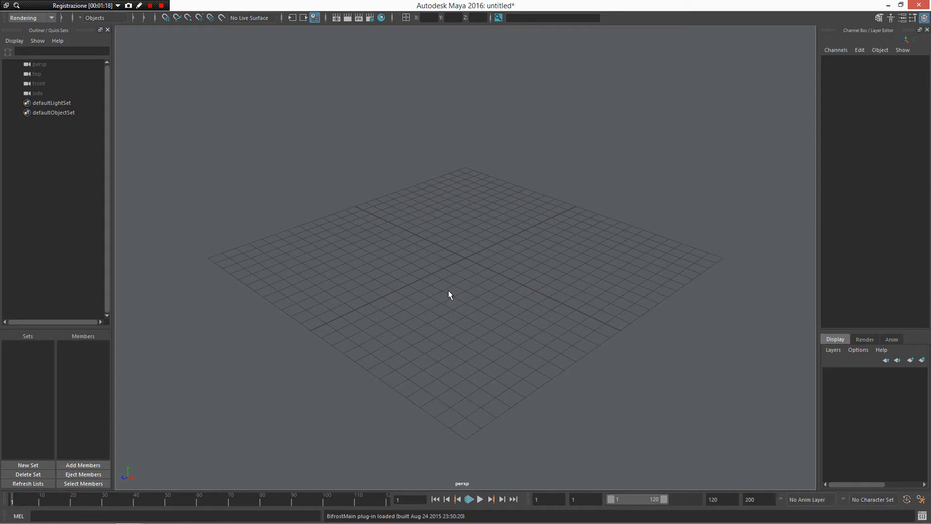
mouse_move(444, 262)
right_mouse_down("shift")
mouse_move(446, 208)
mouse_move(477, 195)
right_mouse_up("shift")
left_click_drag(426, 223, 520, 238)
- Create a NURBS plane beside the polygon plane, centred at about X 7.26, Z -0.59, and clear the selection
right_click(486, 293)
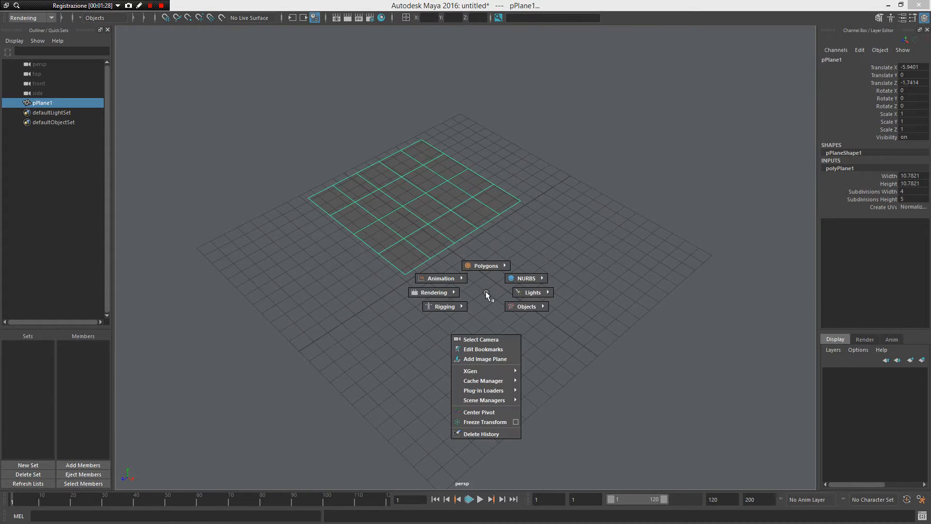
right_click_drag(486, 291, 624, 261)
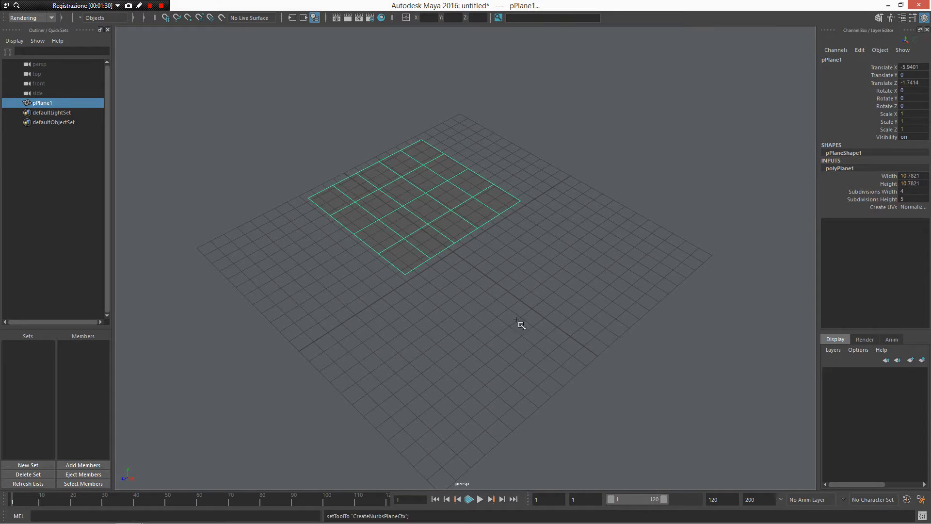
left_click_drag(536, 317, 559, 301)
left_click(632, 232)
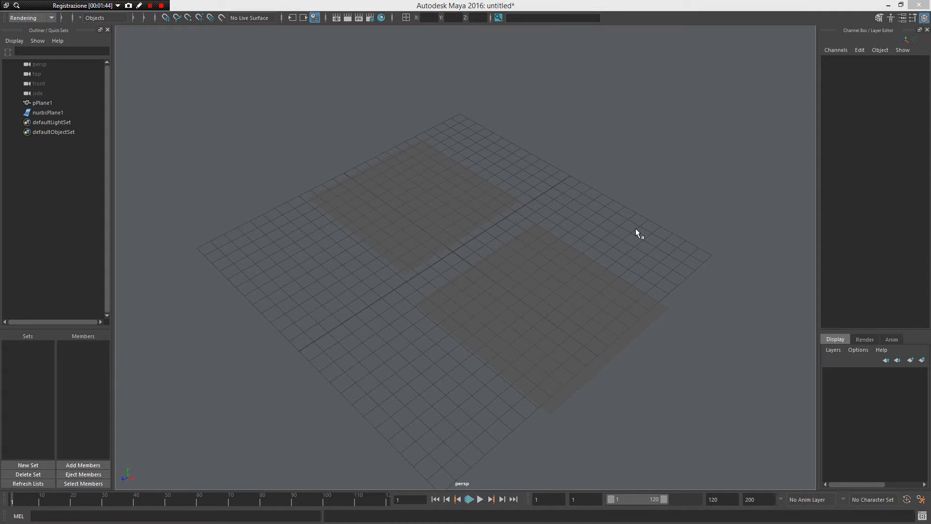
right_click(573, 169)
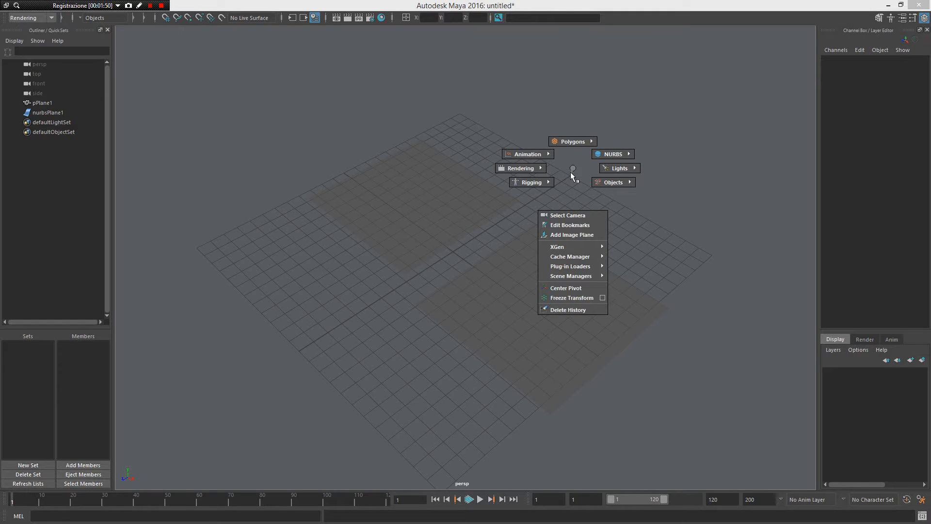
left_click(573, 170)
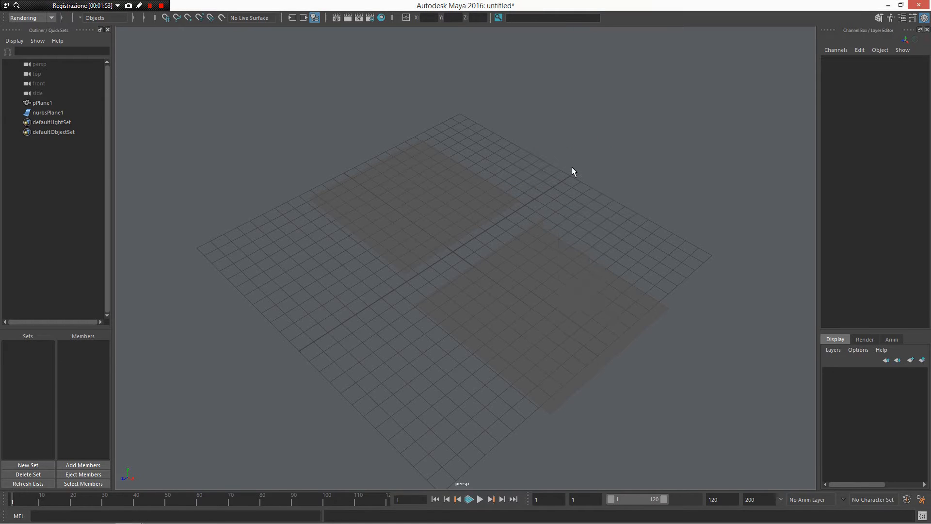
left_click(557, 281)
left_click_drag(402, 217, 504, 229, "alt")
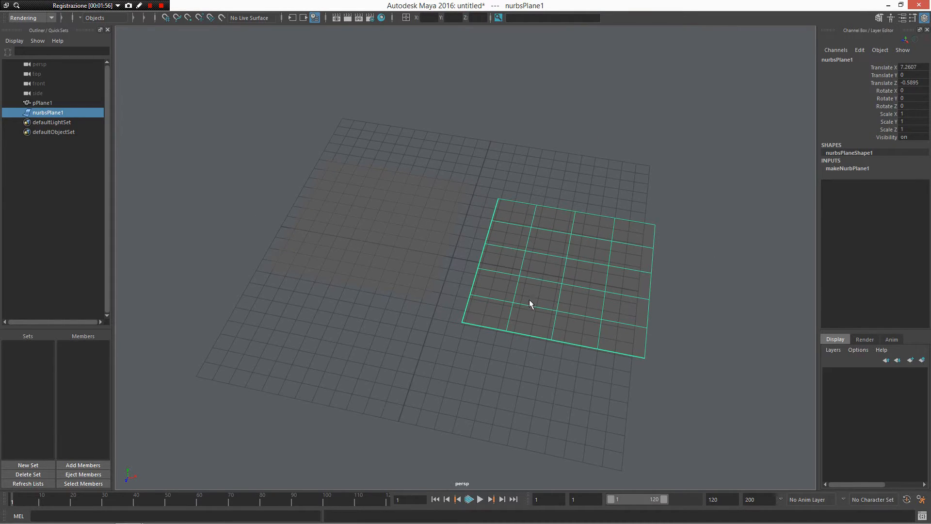
- Pull one interior vertex near the middle of the polygon plane straight up to form a pointed peak
left_click(35, 103)
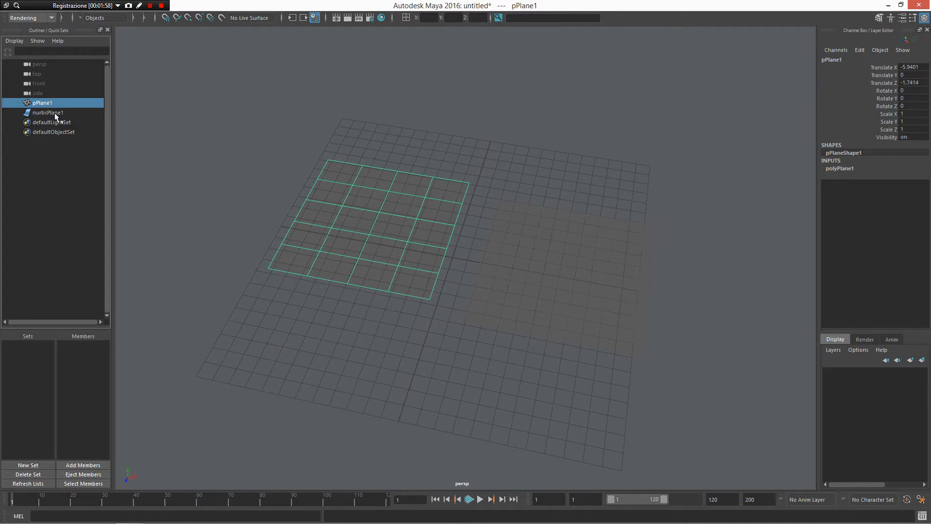
mouse_move(345, 200)
left_mouse_down("alt")
mouse_move(438, 175)
mouse_move(421, 230)
mouse_move(486, 281)
left_mouse_up("alt")
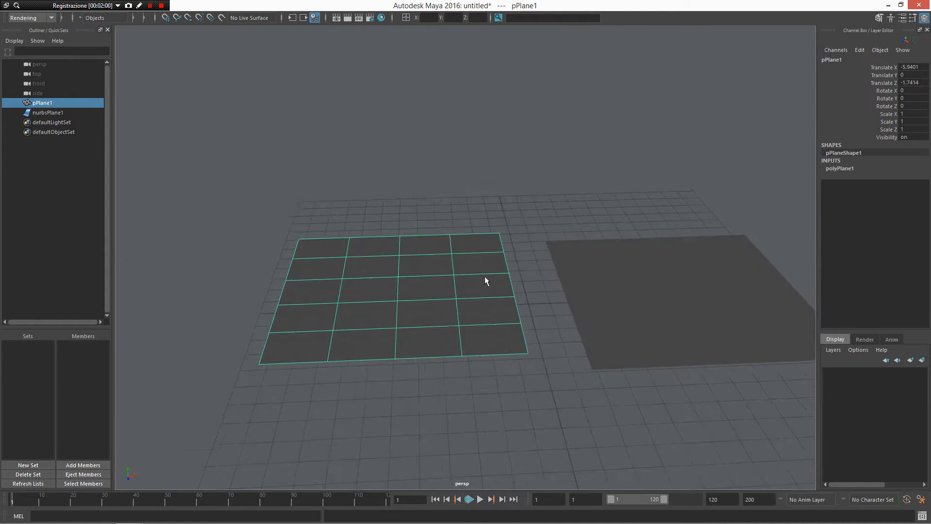
right_click_drag(417, 270, 368, 264)
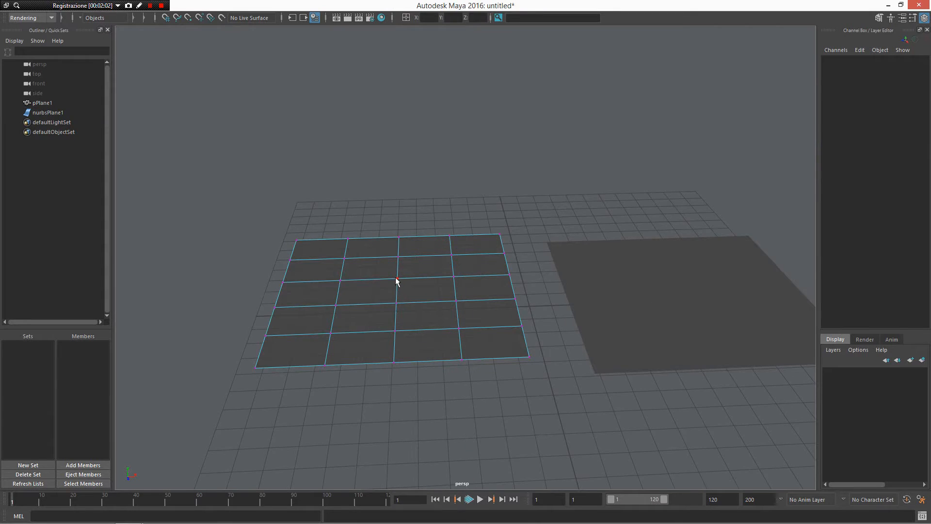
left_click(396, 280)
left_click_drag(396, 281, 449, 267, "alt")
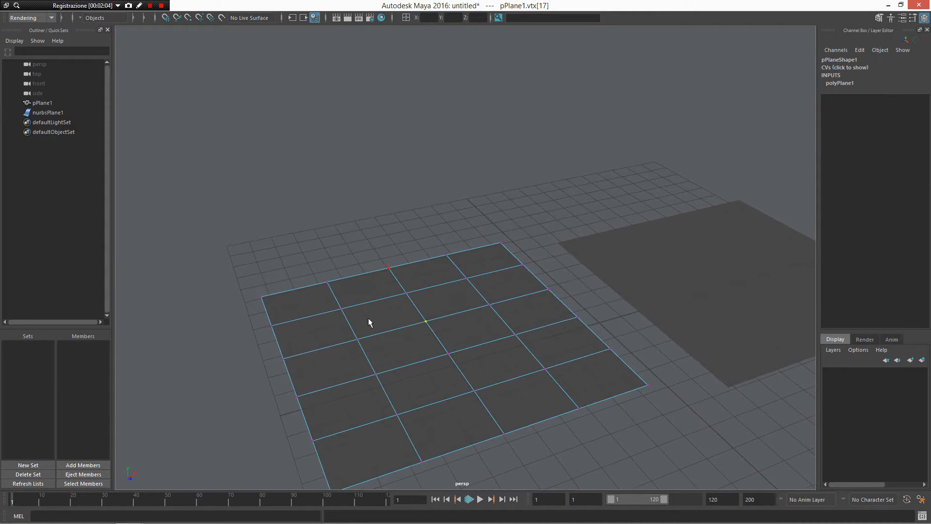
mouse_move(419, 297)
left_mouse_down("alt")
mouse_move(407, 316)
mouse_move(418, 342)
left_mouse_up("alt")
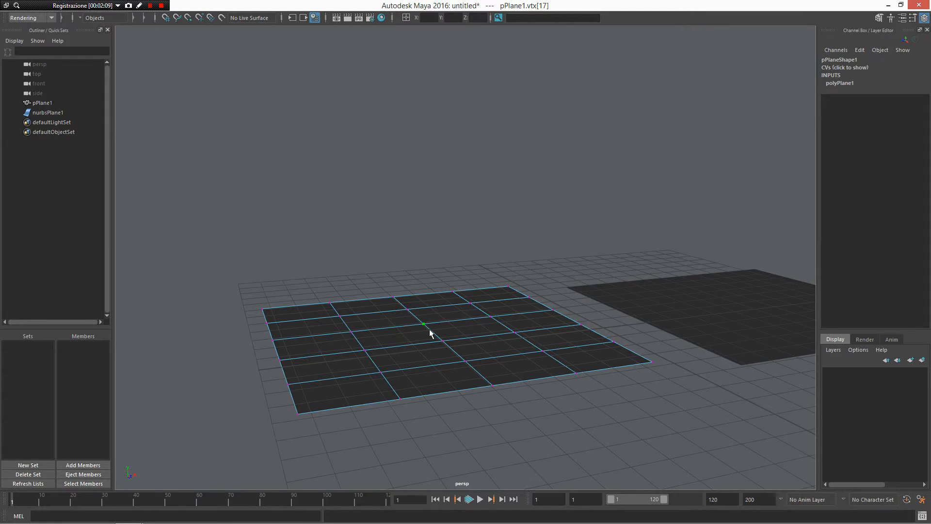
left_click(457, 338)
left_click_drag(457, 336, 496, 352, "alt")
key("w")
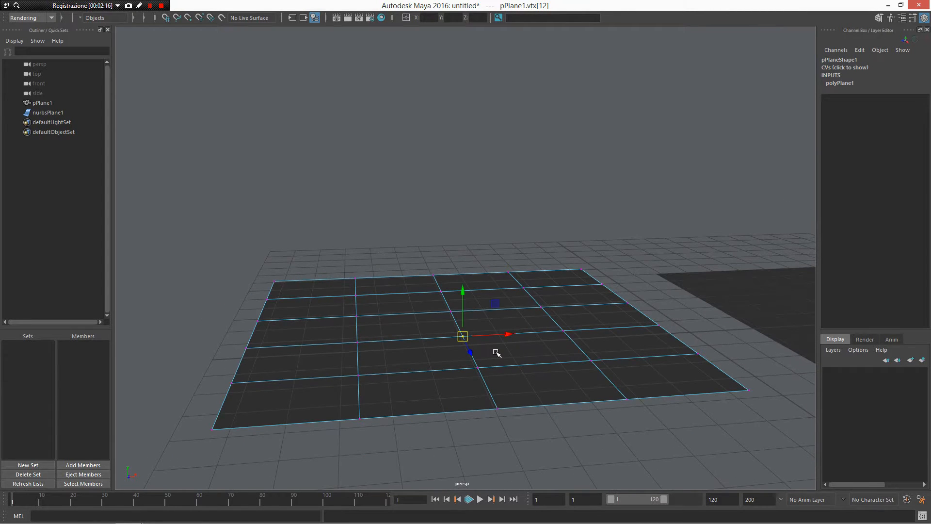
left_click_drag(463, 293, 476, 186)
- Examine the polygon peak from low and high angles to judge its straight edges and faceted shape
left_click_drag(470, 233, 474, 297, "alt")
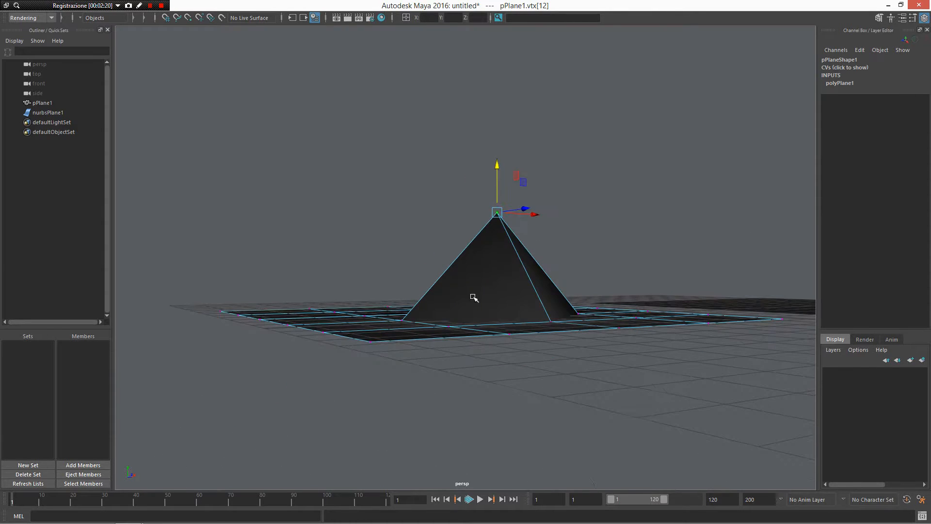
left_click_drag(510, 211, 507, 233, "alt")
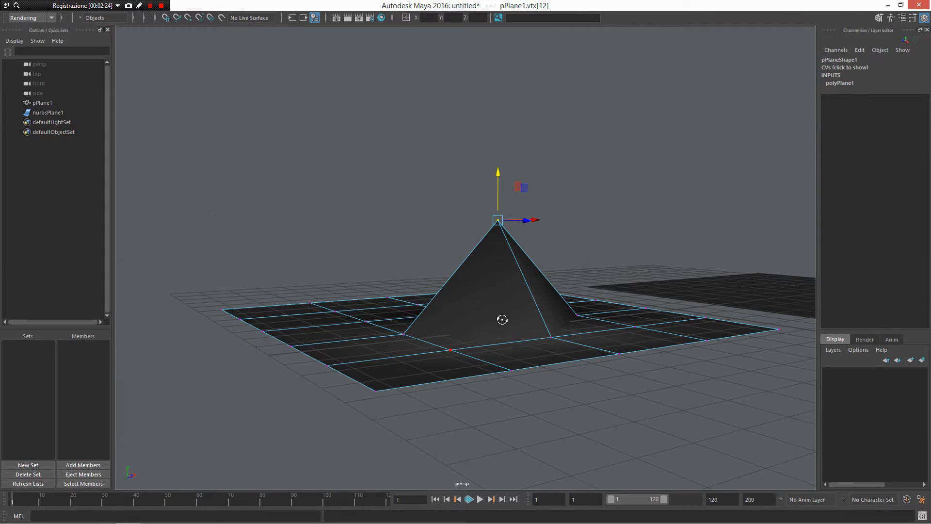
left_click_drag(503, 320, 516, 351, "alt")
left_click_drag(503, 299, 518, 274, "alt")
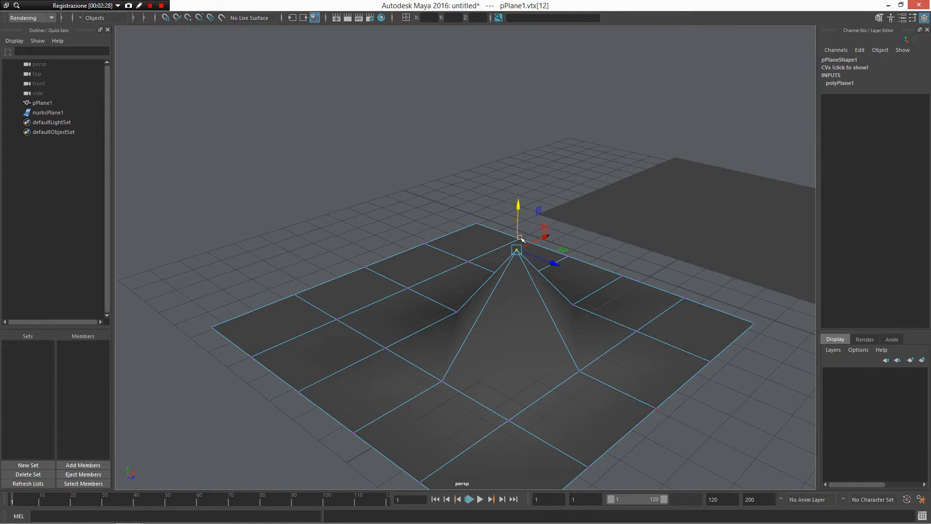
left_click_drag(520, 238, 476, 251, "alt")
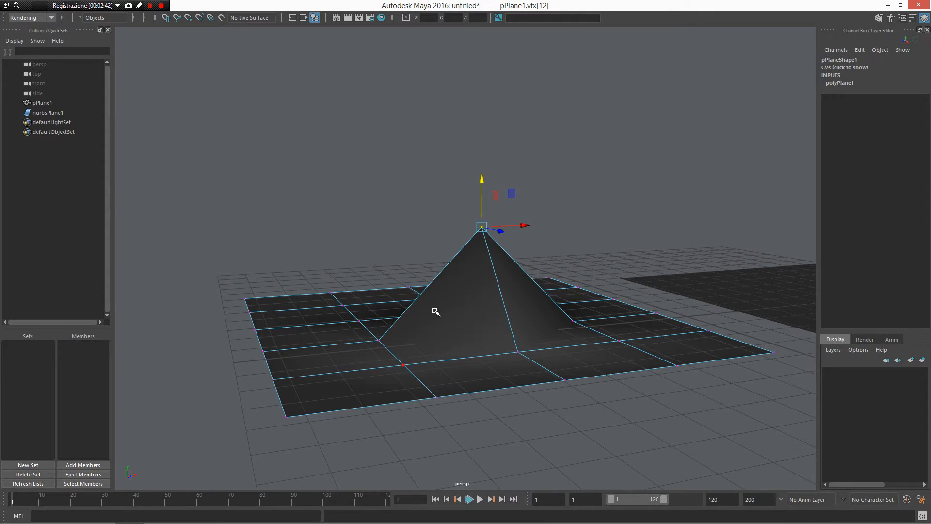
left_click_drag(437, 312, 359, 343, "alt")
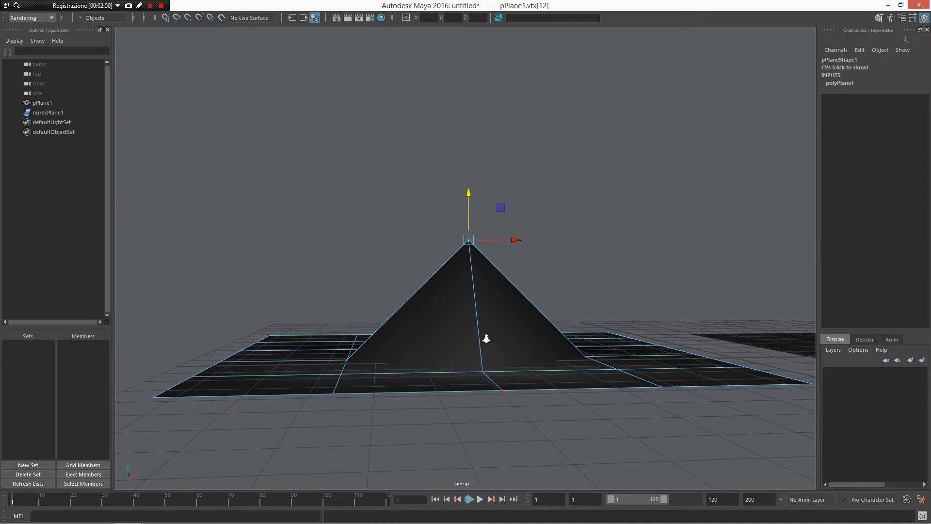
- Raise a control vertex near the middle of the NURBS plane straight up by about 3.36 units
left_click_drag(484, 339, 605, 356, "alt")
left_click(628, 325)
left_click(631, 342)
right_click_drag(594, 343, 537, 276)
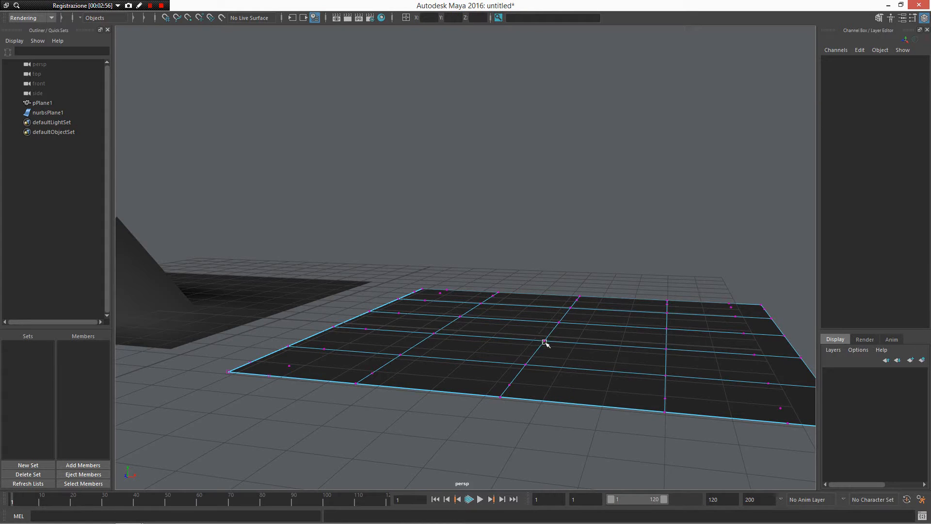
left_click(544, 341)
left_click_drag(546, 342, 561, 366, "alt")
right_click_drag(598, 373, 587, 350, "alt")
middle_click_drag(587, 351, 599, 318, "alt")
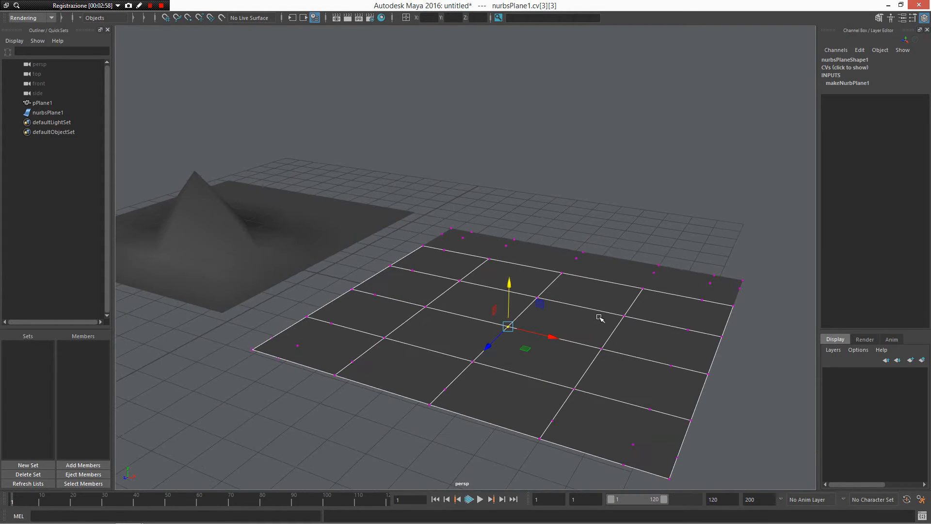
right_click_drag(602, 315, 546, 279)
left_click_drag(509, 284, 510, 163)
- Examine how the NURBS surface curves toward the raised control vertex and compare it with the polygon peak
left_click_drag(374, 316, 486, 260, "alt")
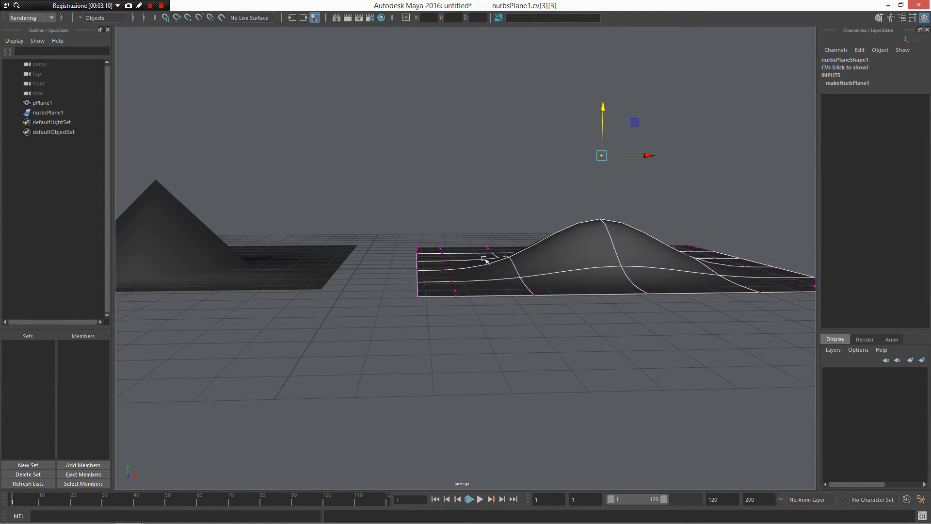
left_click_drag(702, 252, 727, 297, "alt")
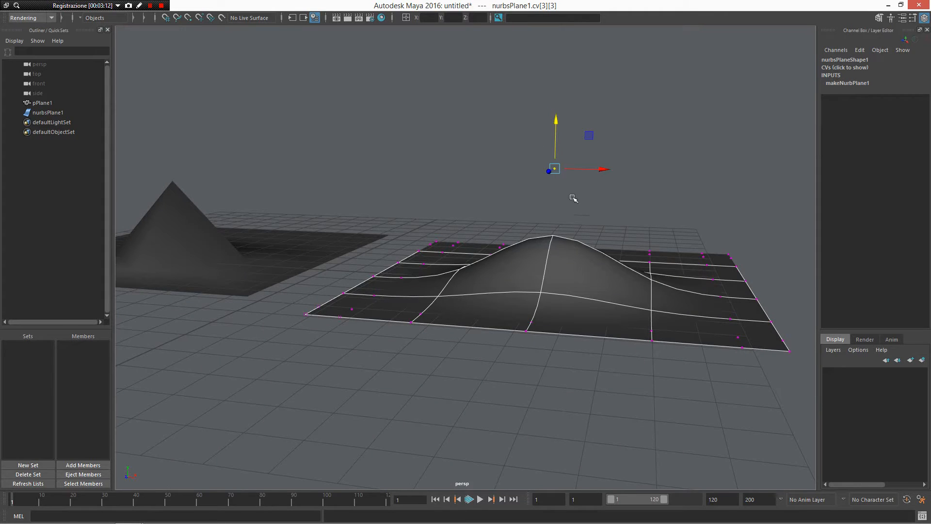
left_click_drag(463, 276, 423, 276, "alt")
left_click_drag(675, 294, 562, 270, "alt")
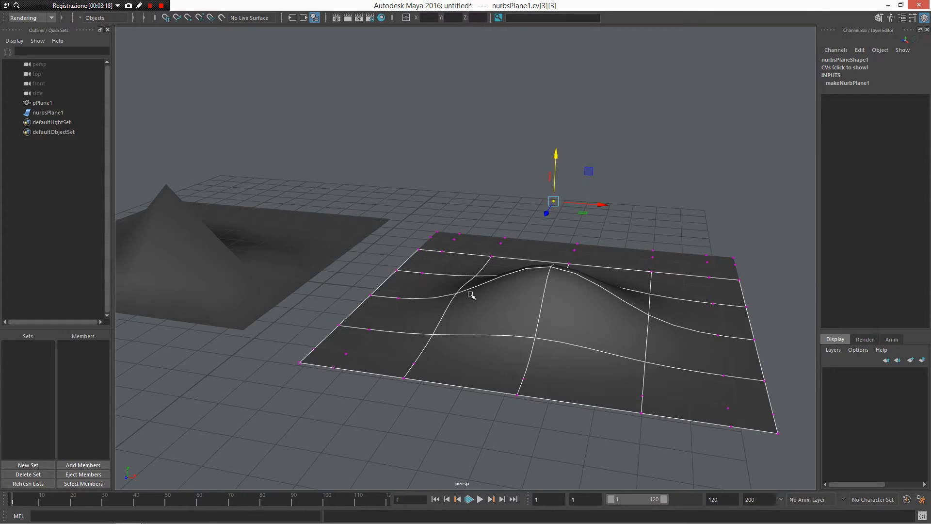
left_click_drag(471, 297, 473, 295, "alt")
- Select the isoparm running over the top of the NURBS hump and inspect its curvature from several angles
right_click_drag(554, 289, 553, 258)
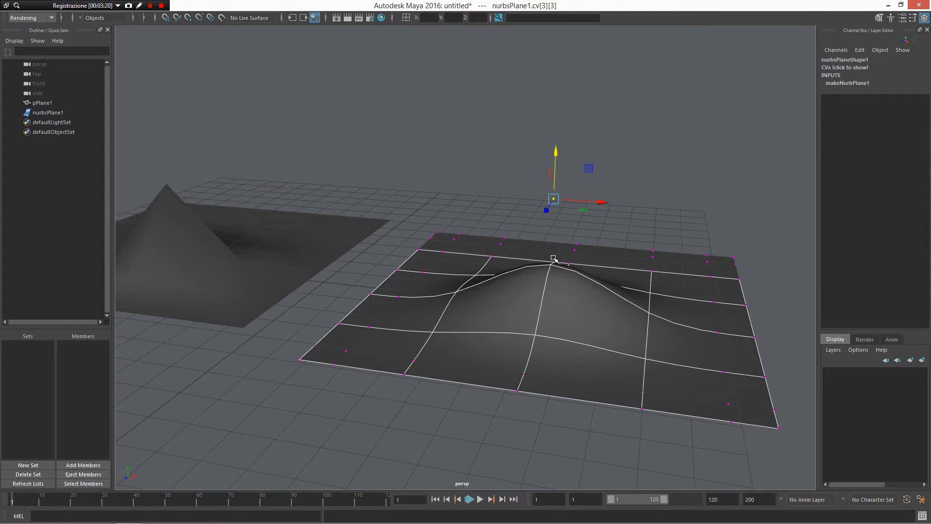
left_click(576, 271)
left_click_drag(582, 277, 494, 332, "alt")
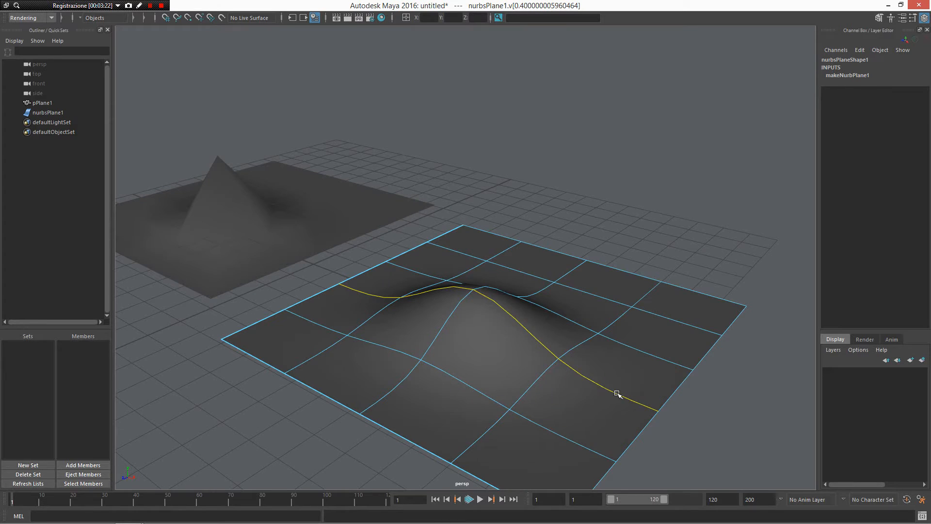
left_click_drag(450, 271, 492, 264, "alt")
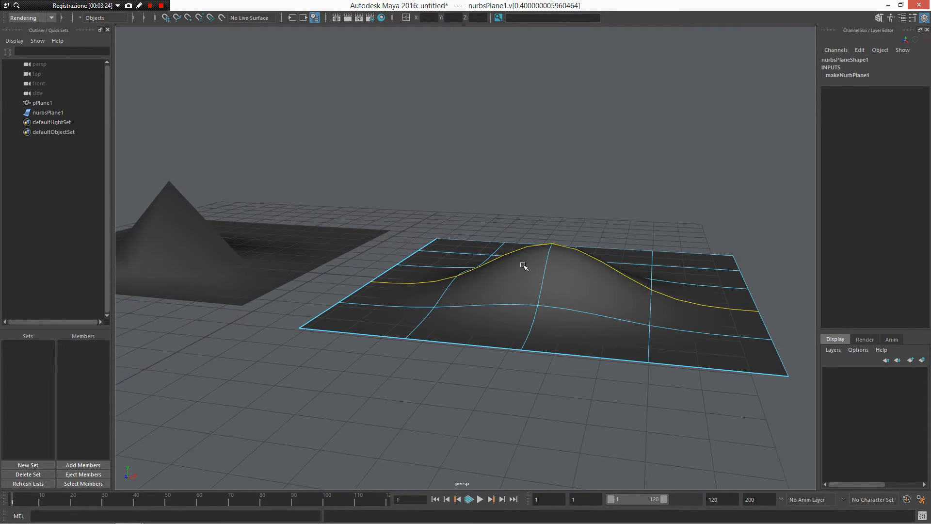
left_click_drag(580, 248, 492, 242, "alt")
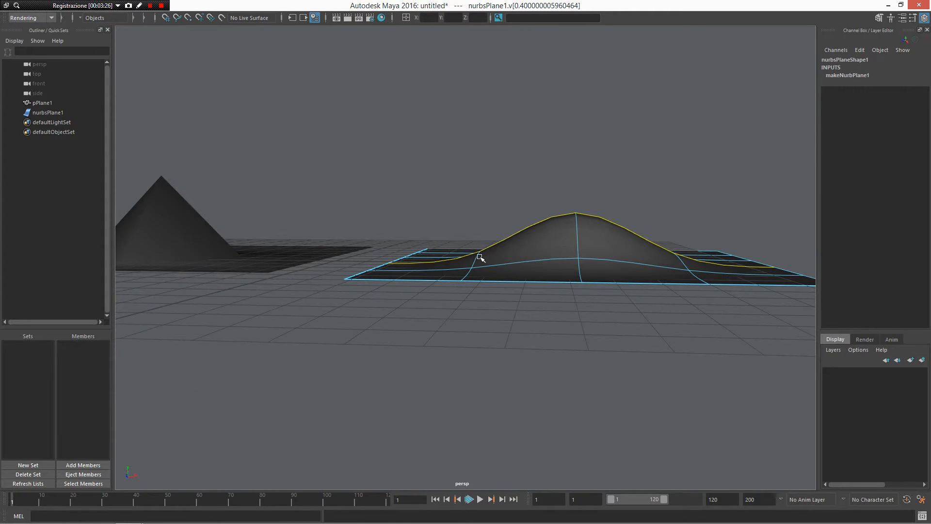
left_click_drag(724, 269, 769, 267, "alt")
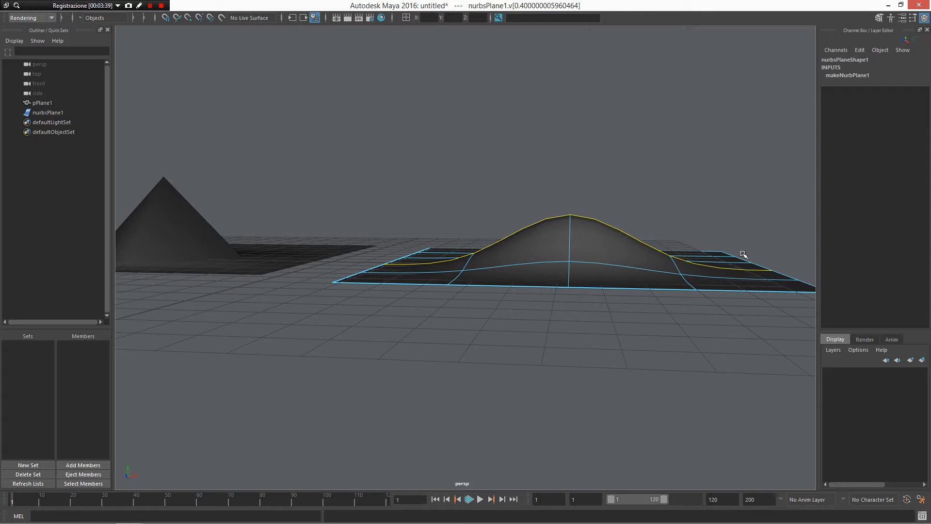
left_click_drag(678, 218, 677, 223, "alt")
- Undo the isoparm selection and the control vertex move on the NURBS plane
key("ctrl+z")
key("ctrl+z")
key("ctrl+z")
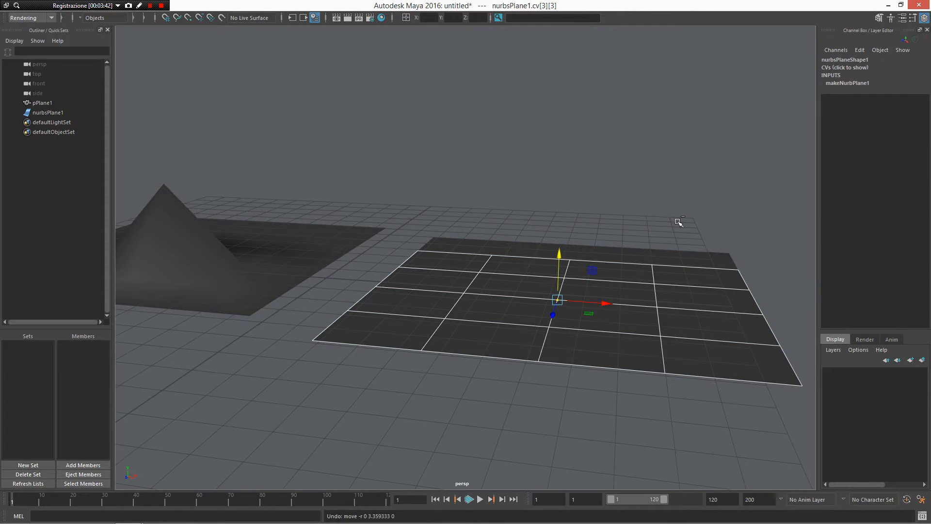
- Return to object selection and delete the polygon plane with the peak
left_click_drag(674, 305, 592, 311, "alt")
left_click(623, 291)
left_click_drag(595, 258, 586, 278, "alt")
right_click(238, 170)
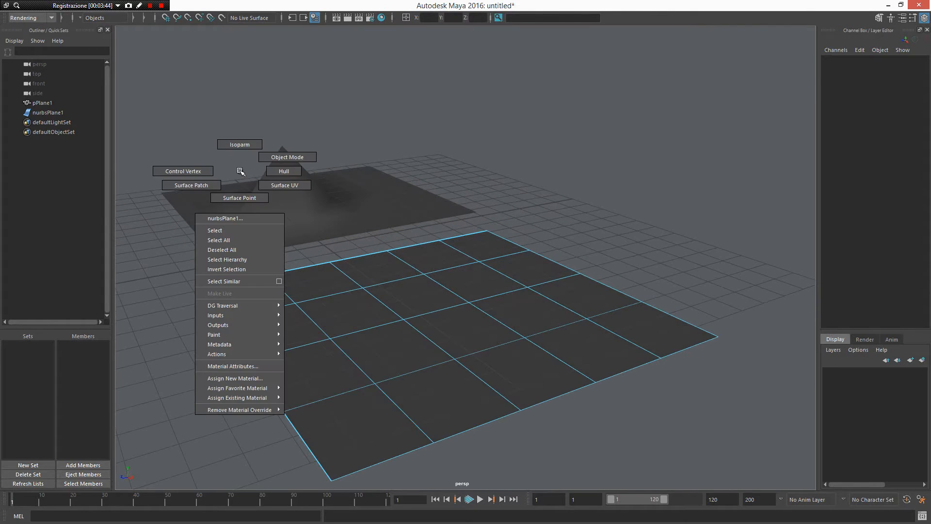
left_click(314, 191)
right_click_drag(314, 191, 354, 153)
left_click(382, 164)
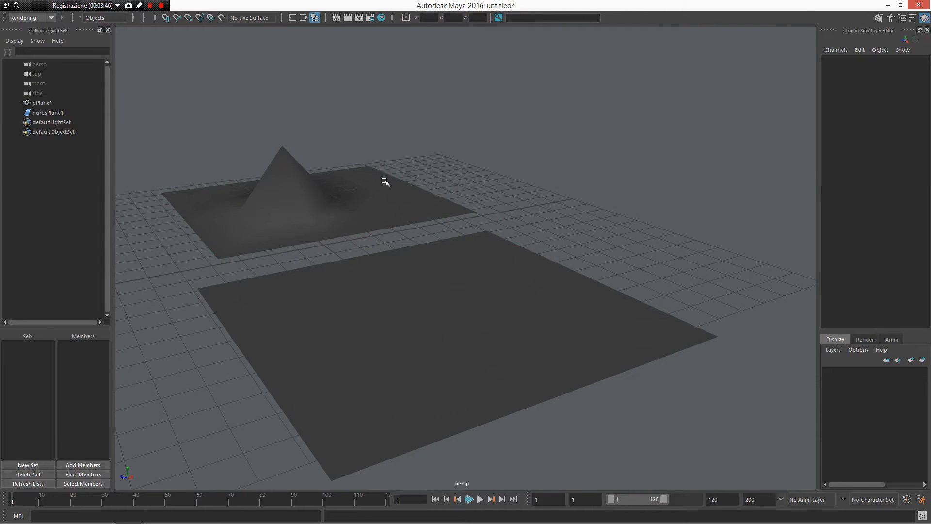
left_click(412, 210)
key("Delete")
- Create a NURBS circle above the middle of the NURBS plane at about X 8.29, Y 1.16, Z -0.37
left_click(545, 297)
left_click_drag(532, 318, 405, 198, "alt")
left_click_drag(467, 253, 509, 237, "alt")
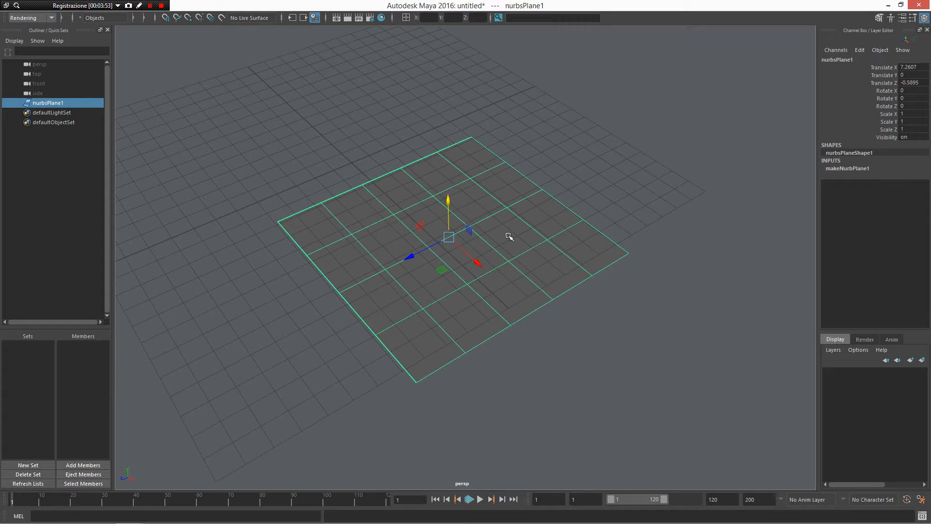
right_click_drag(516, 232, 612, 192)
left_click_drag(459, 244, 496, 246)
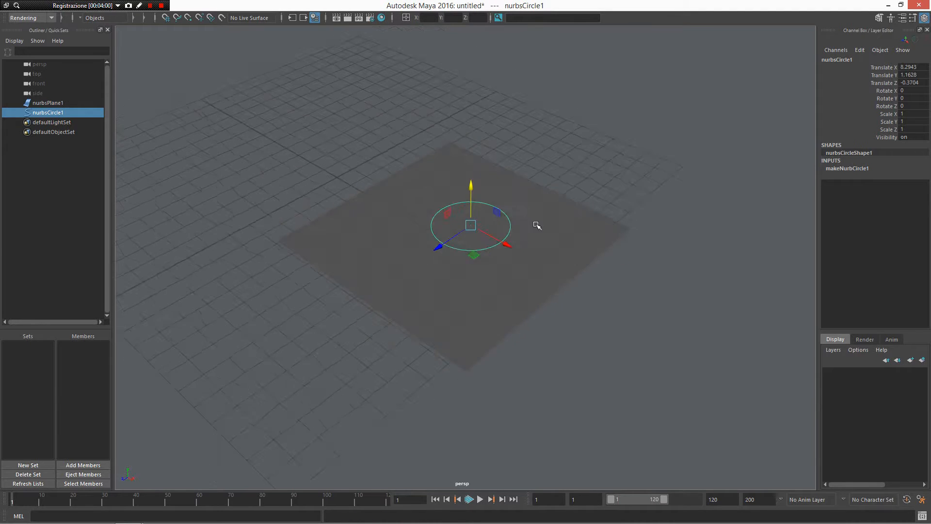
- Select the NURBS circle and the NURBS plane and project the circle onto the plane's surface
left_click_drag(536, 225, 500, 169, "alt")
right_click_drag(501, 169, 534, 163, "alt")
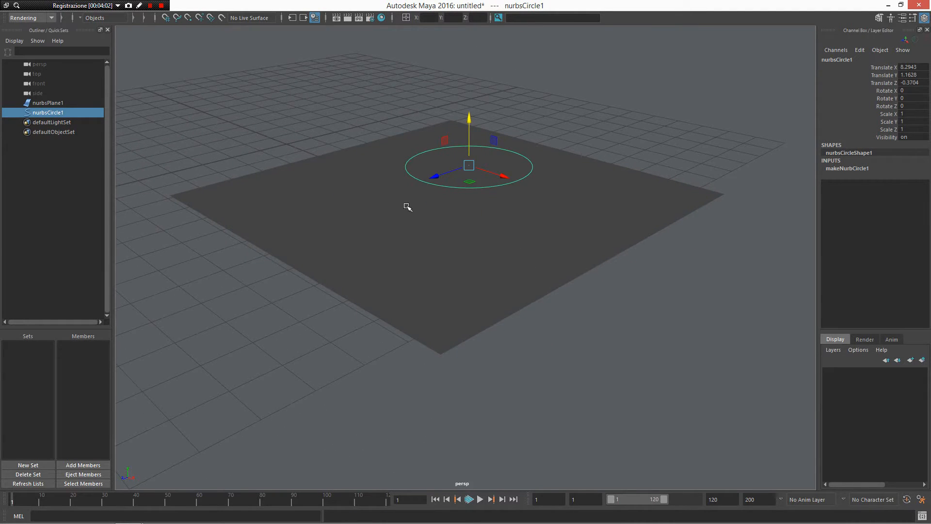
left_click_drag(407, 204, 570, 260, "alt")
left_click(585, 258)
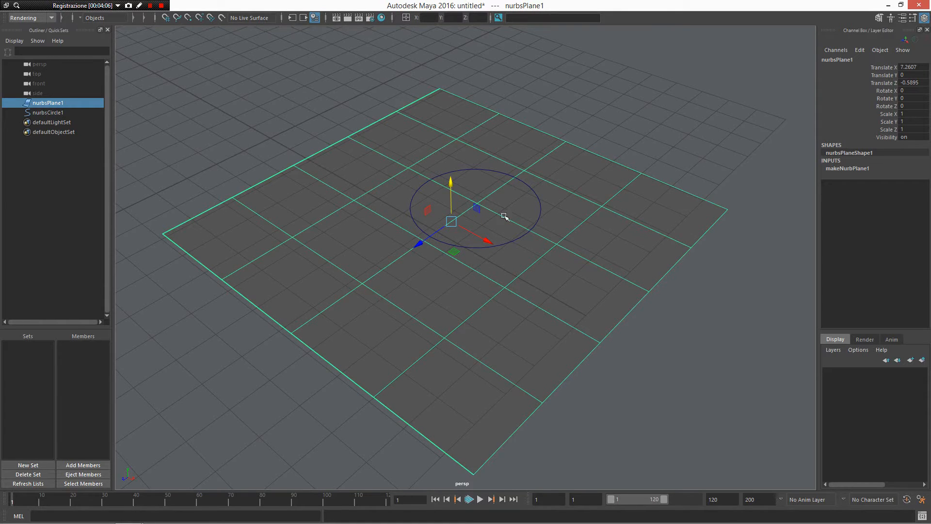
left_click_drag(505, 217, 562, 183, "alt")
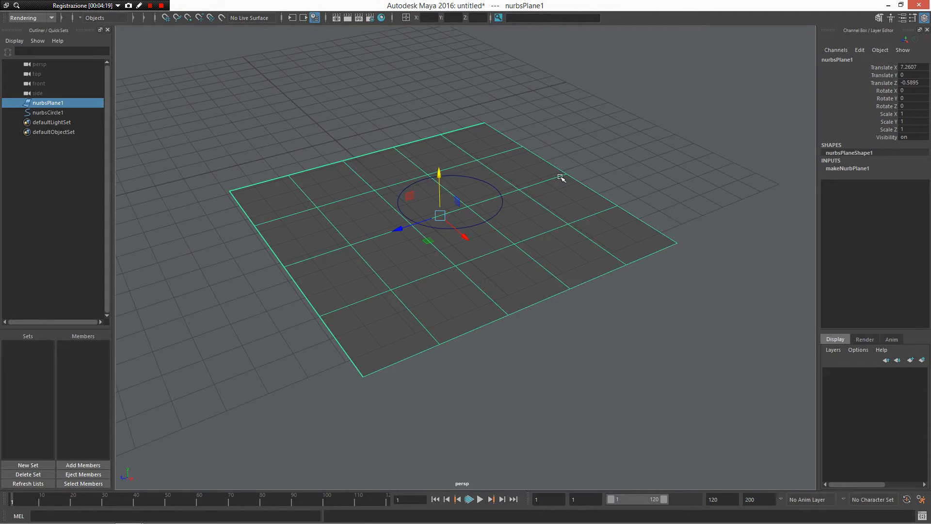
left_click(503, 203)
left_click(574, 252, "shift")
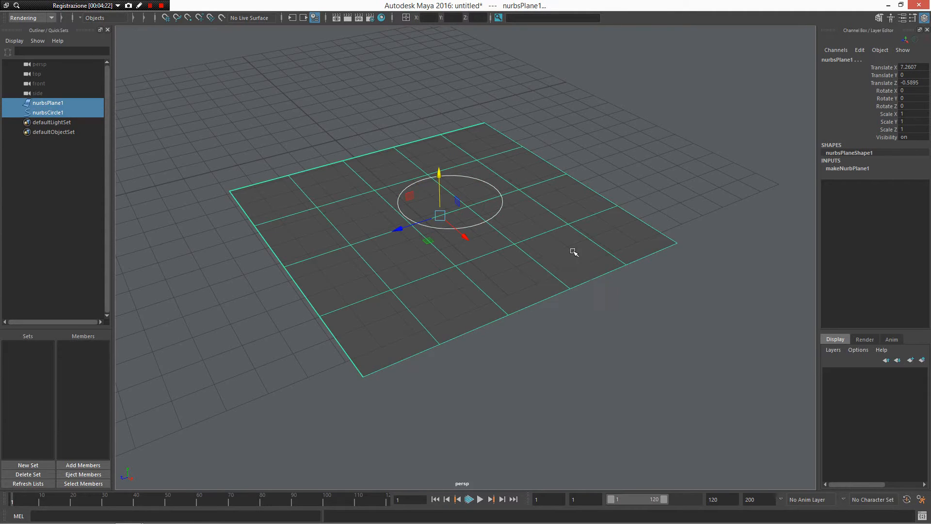
scroll(570, 253, "up", 2)
right_click(561, 232, "shift")
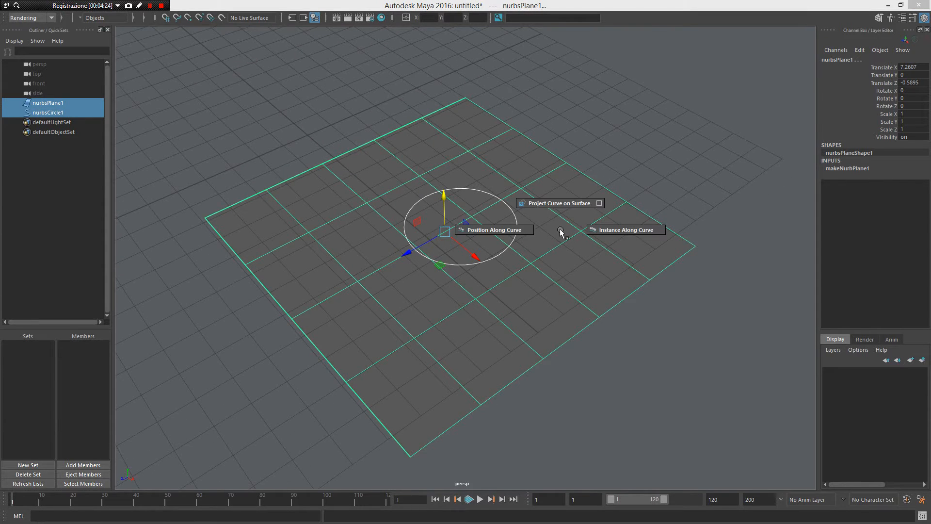
right_click(561, 230, "shift")
right_click_drag(561, 230, 565, 185, "shift")
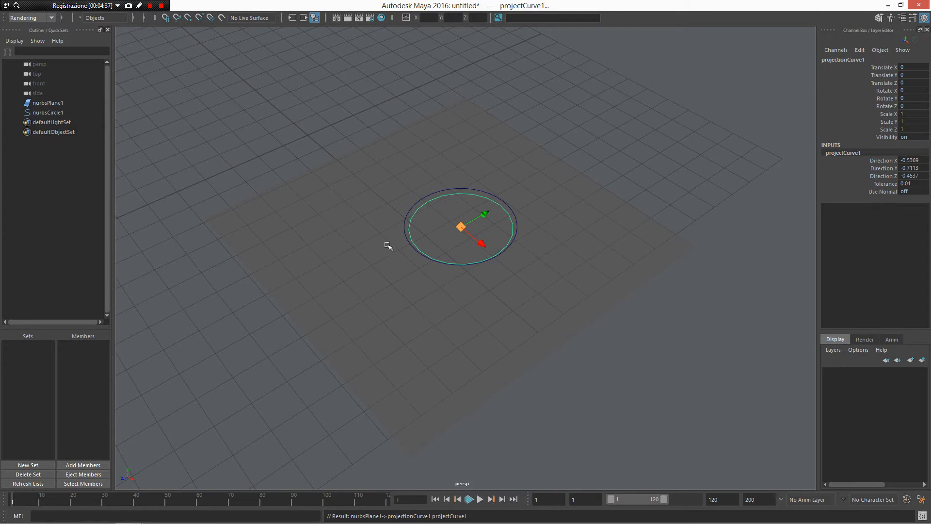
- Slide the projected curve across the NURBS plane to a Translate X of about -0.03
left_click_drag(457, 231, 519, 231)
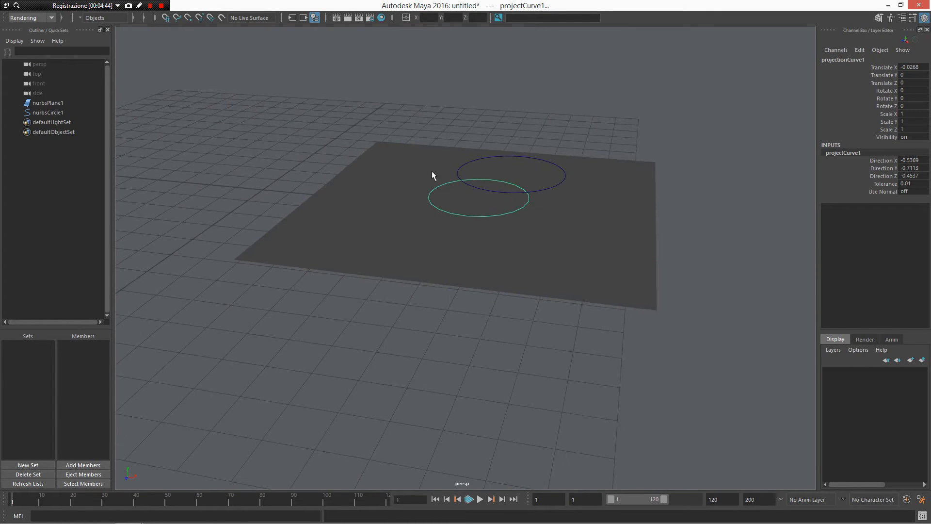
left_click_drag(433, 174, 470, 232, "alt")
key("w")
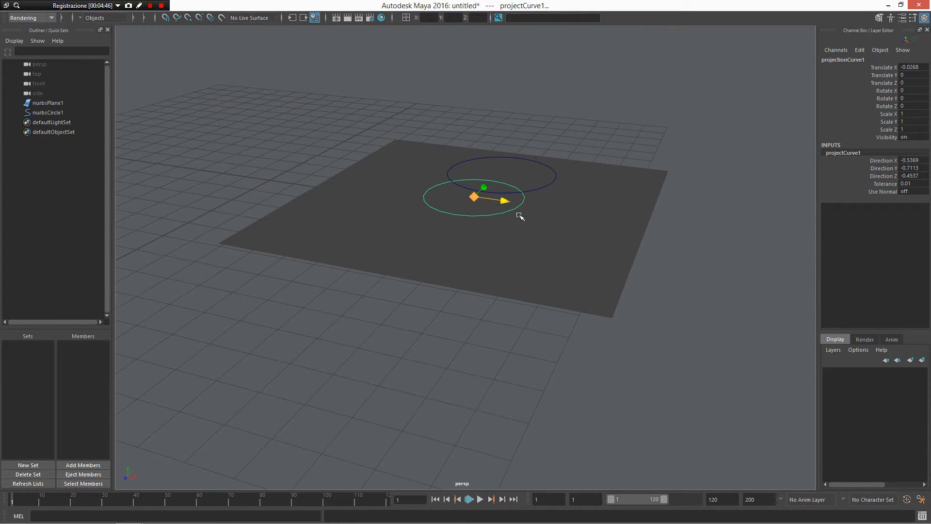
- Try to rotate and scale the projected curve on the NURBS plane, undoing each attempt
key("e")
left_click_drag(507, 214, 469, 222)
key("ctrl+z")
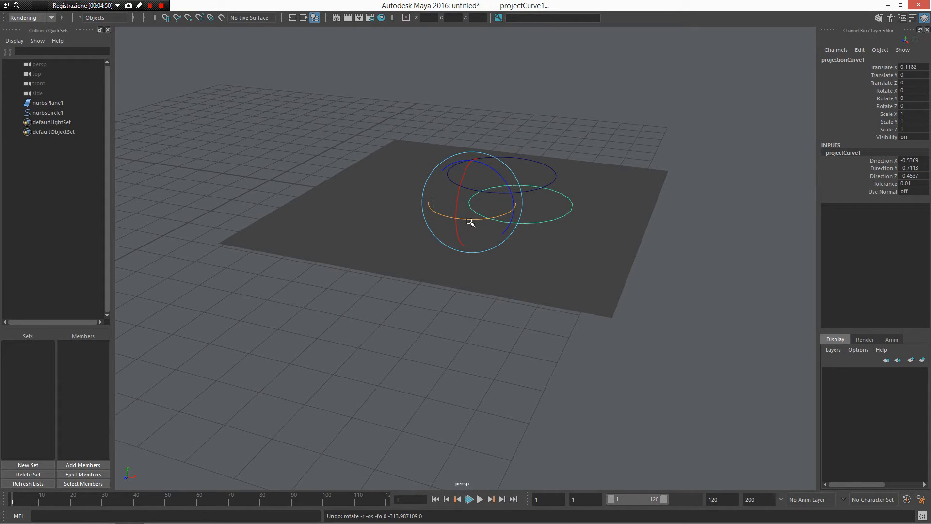
key("r")
left_click_drag(473, 203, 576, 260)
key("ctrl+z")
key("w")
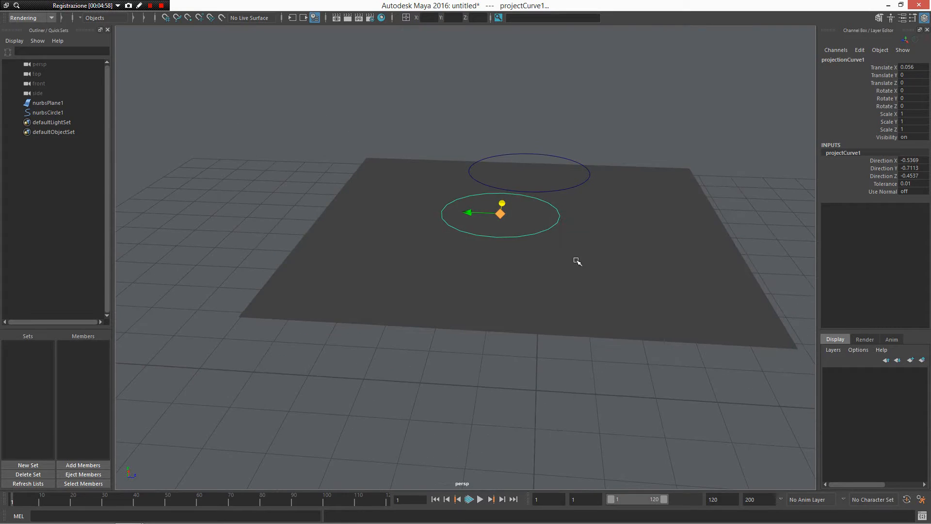
- Loft a surface between the projected curve on the plane and the NURBS circle above it
left_click_drag(596, 142, 553, 234, "alt")
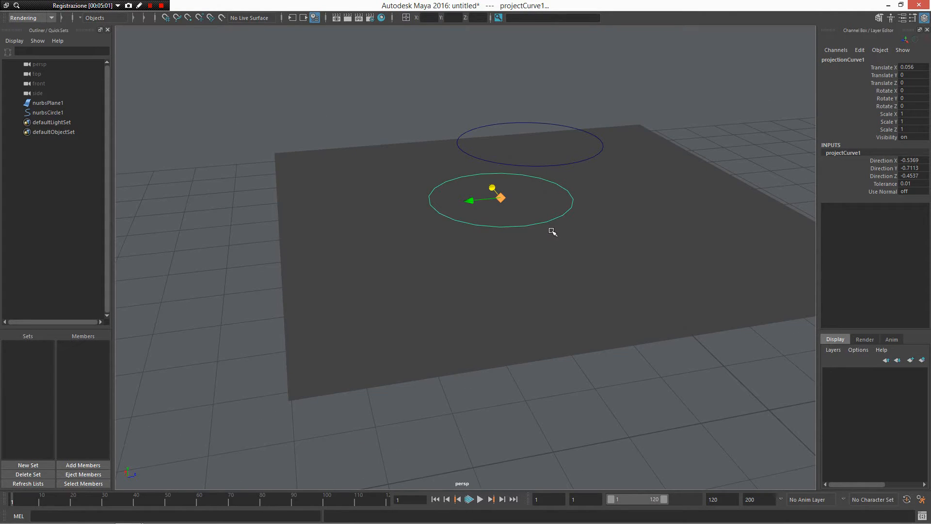
left_click(573, 202)
left_click(553, 125)
left_click_drag(553, 125, 592, 145, "alt")
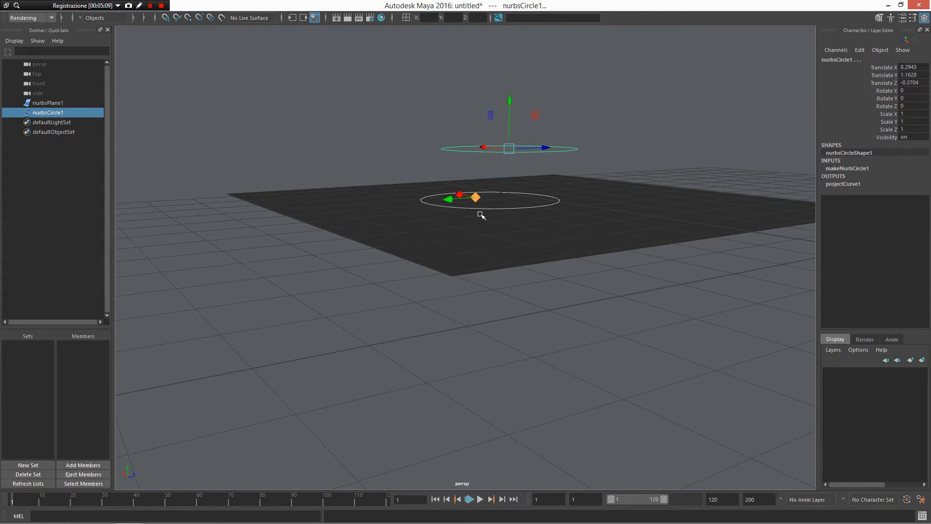
left_click_drag(479, 213, 597, 193, "alt")
left_click_drag(514, 180, 533, 189, "alt")
right_click(536, 191, "shift")
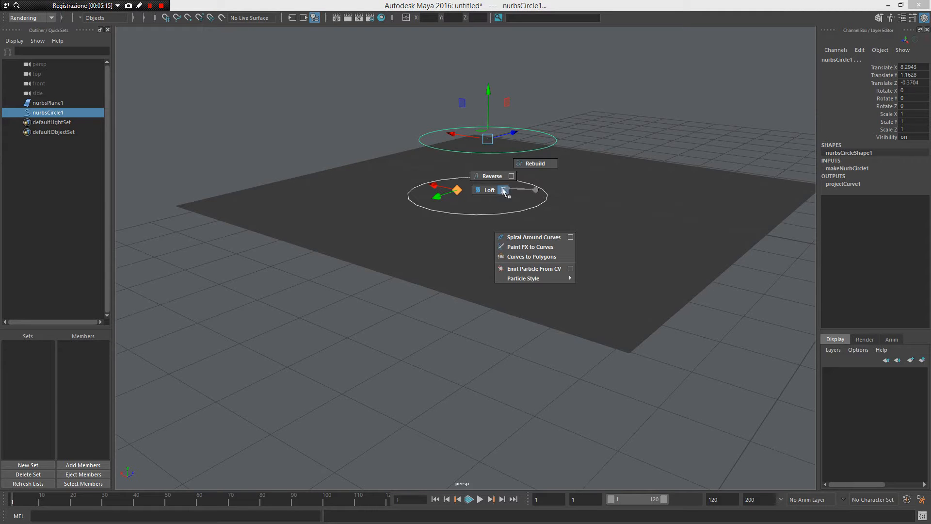
left_click(487, 190)
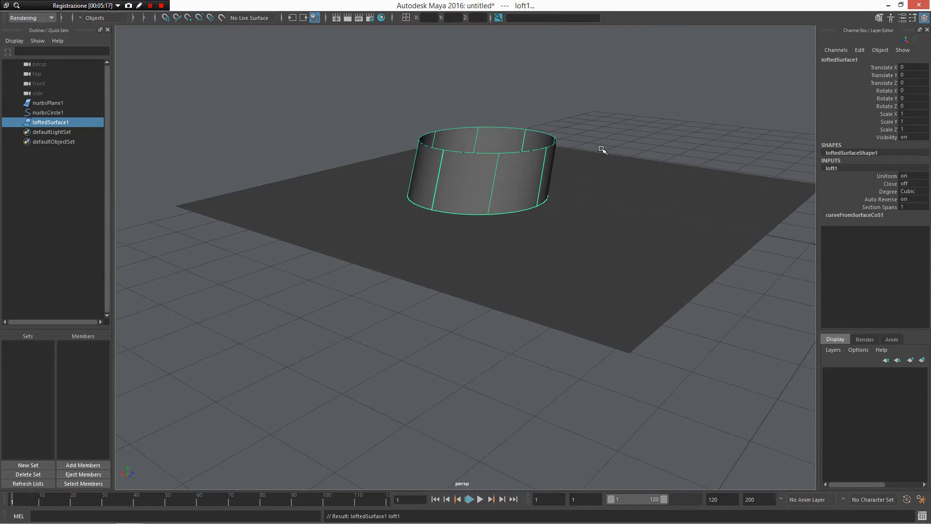
- Select the NURBS plane around the lofted ring and start the Trim Tool on it
left_click_drag(603, 150, 571, 138, "alt")
mouse_move(678, 215)
left_mouse_down("alt")
mouse_move(617, 202)
mouse_move(666, 202)
left_mouse_up("alt")
left_click(619, 297)
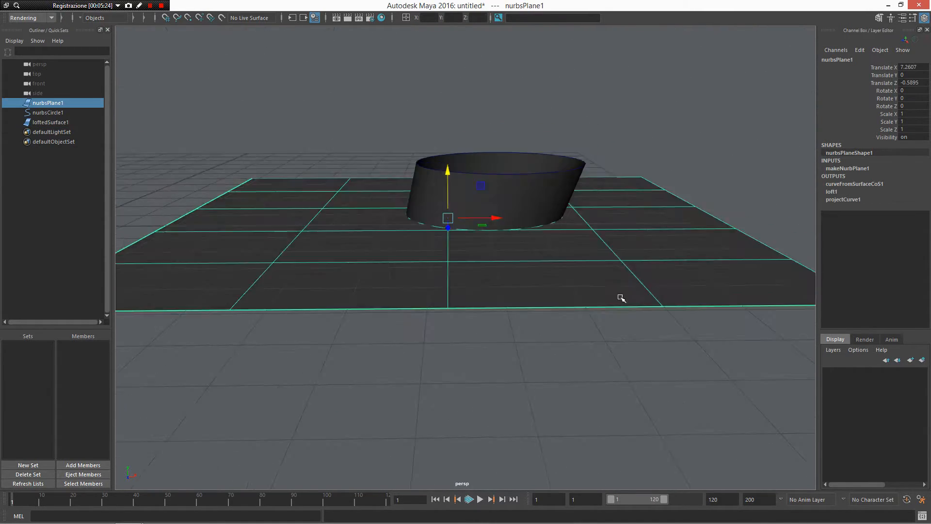
left_click_drag(620, 298, 609, 229, "alt")
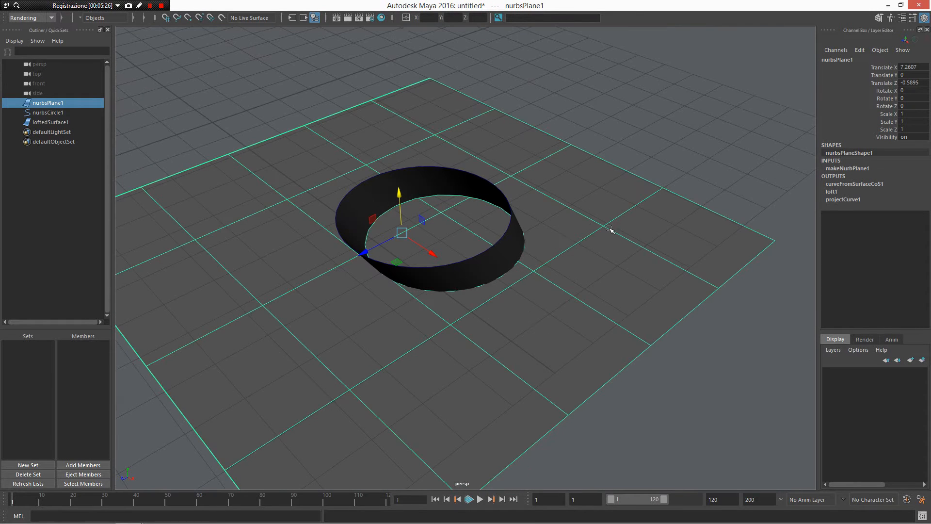
right_click(601, 230, "shift")
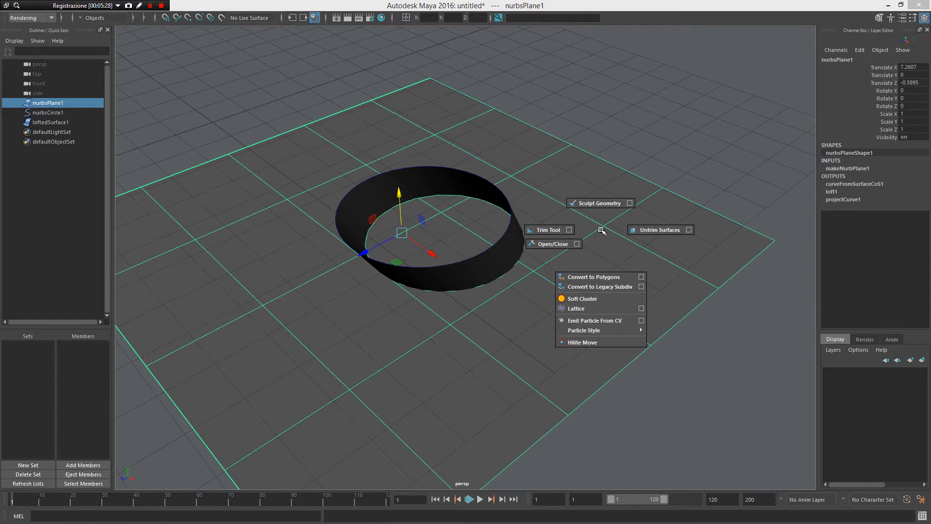
left_click(603, 232)
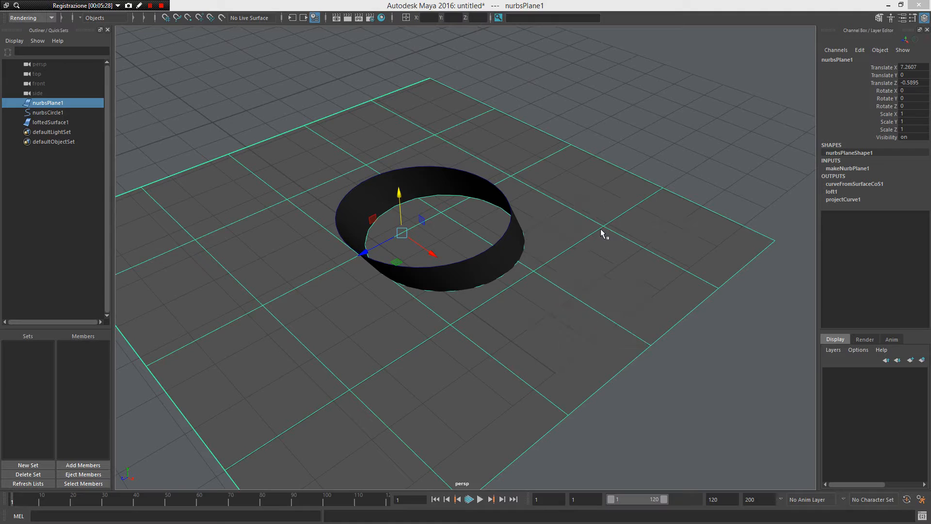
right_click(616, 210, "shift")
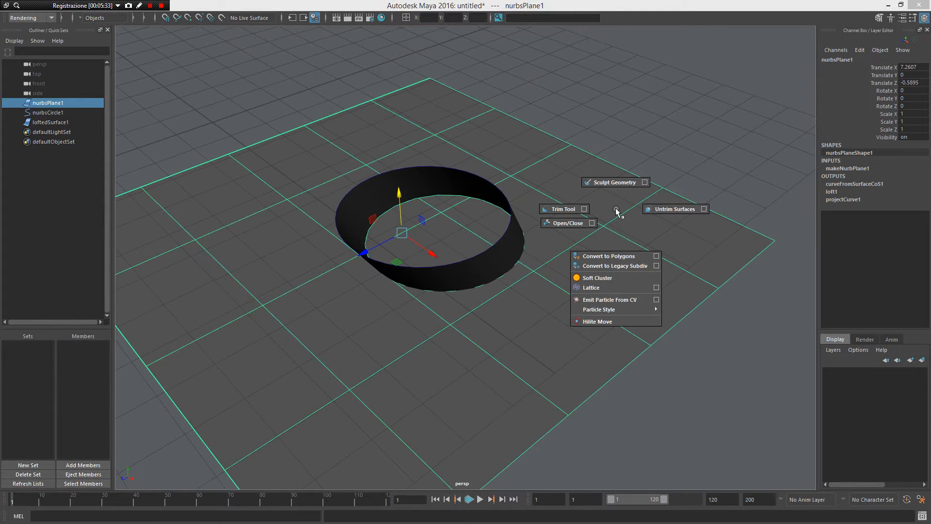
mouse_move(616, 209)
right_mouse_down("shift")
mouse_move(529, 207)
mouse_move(562, 214)
right_mouse_up("shift")
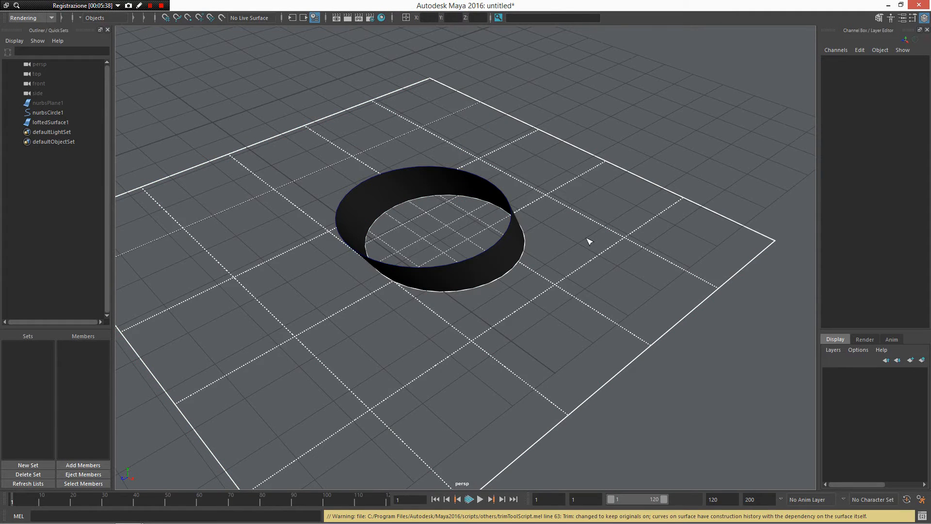
- Mark the plane's area outside the projected circle as the region to keep and apply the trim
left_click_drag(589, 242, 579, 215, "alt")
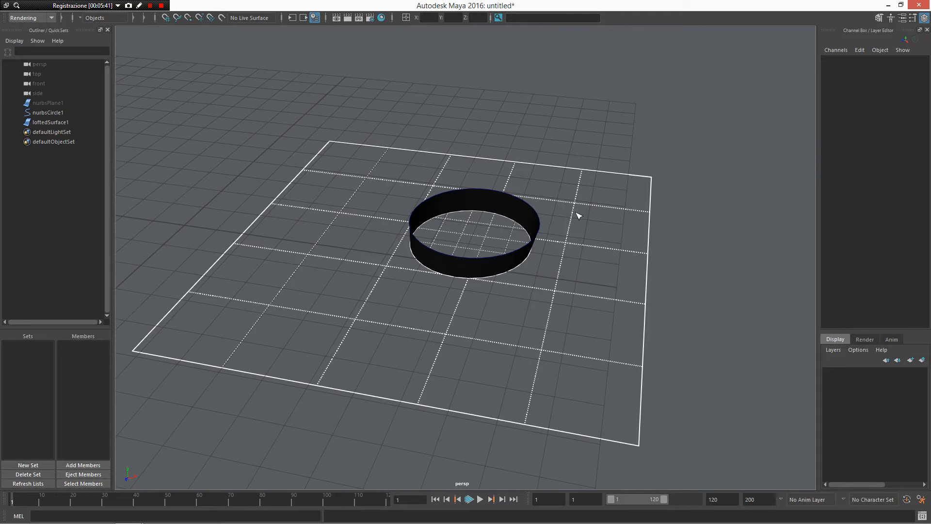
left_click_drag(562, 215, 582, 208, "alt")
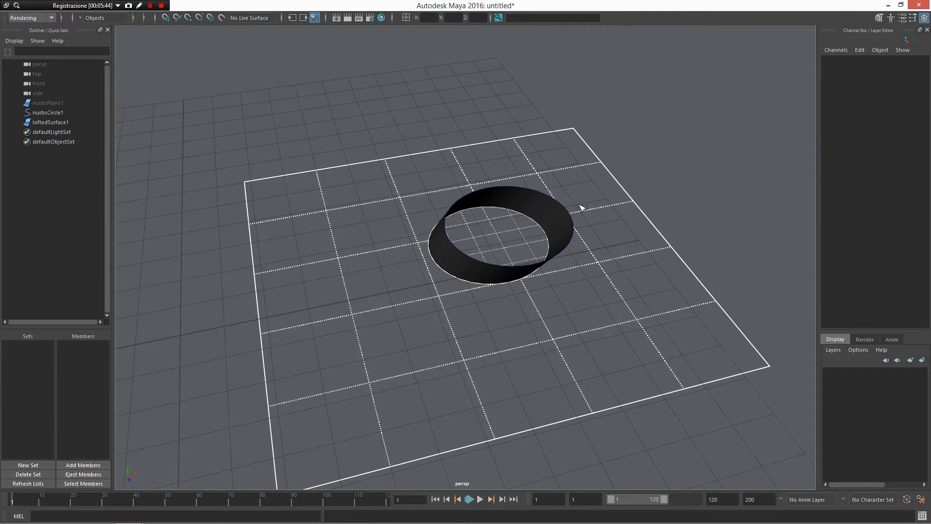
left_click_drag(589, 309, 532, 204, "alt")
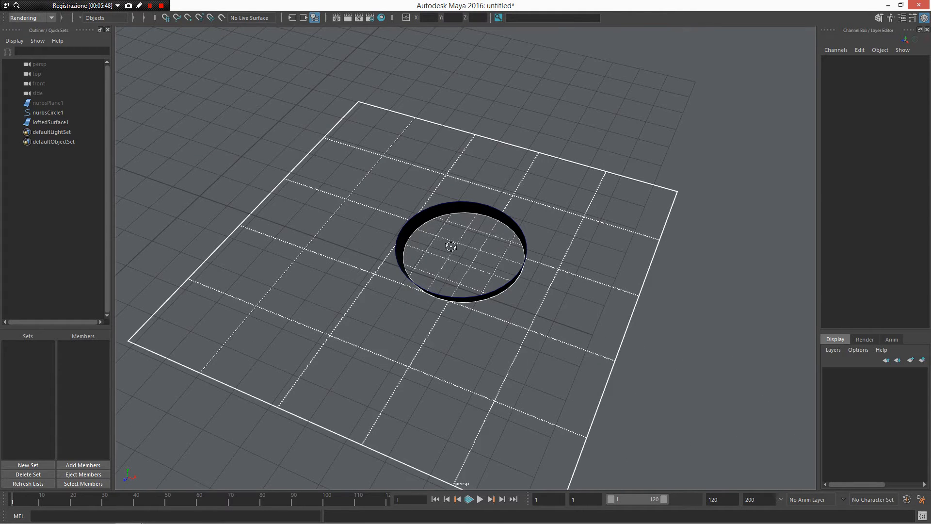
left_click_drag(451, 246, 514, 301, "alt")
left_click_drag(600, 274, 551, 275, "alt")
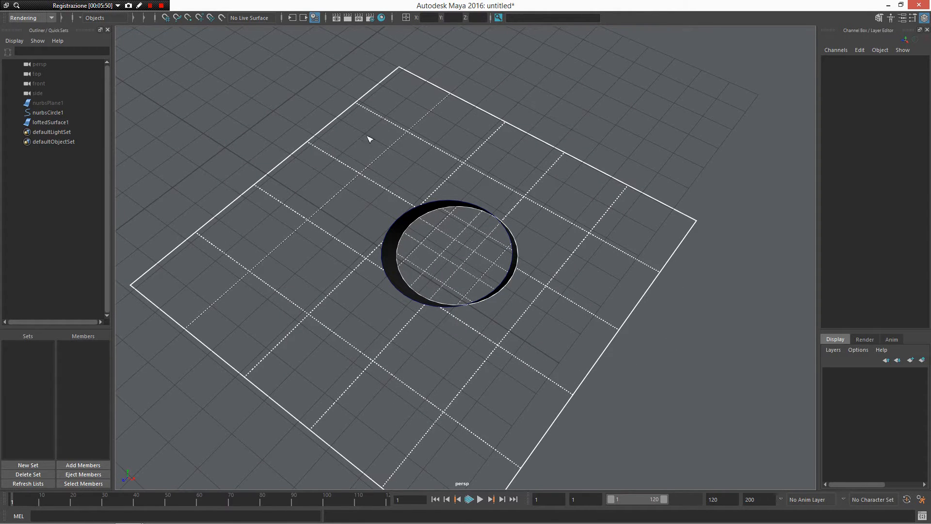
left_click_drag(276, 280, 639, 249, "alt")
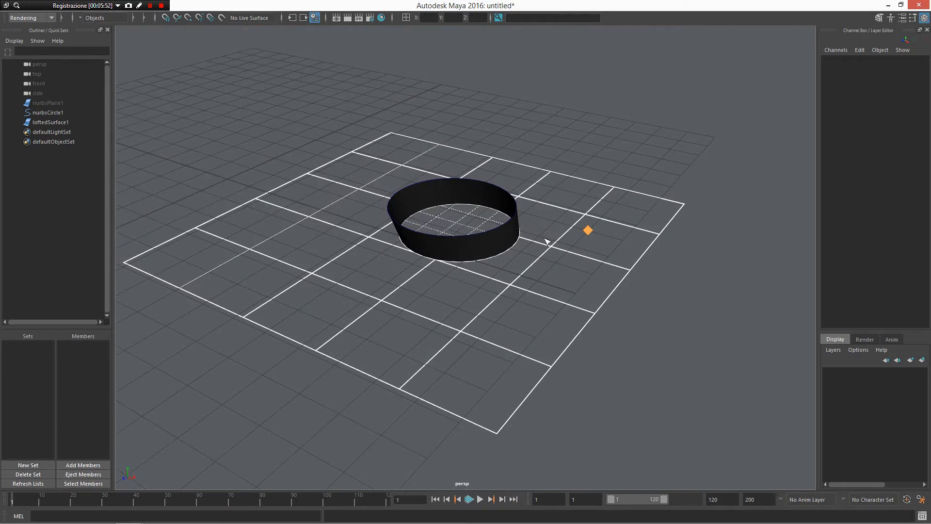
key("Return")
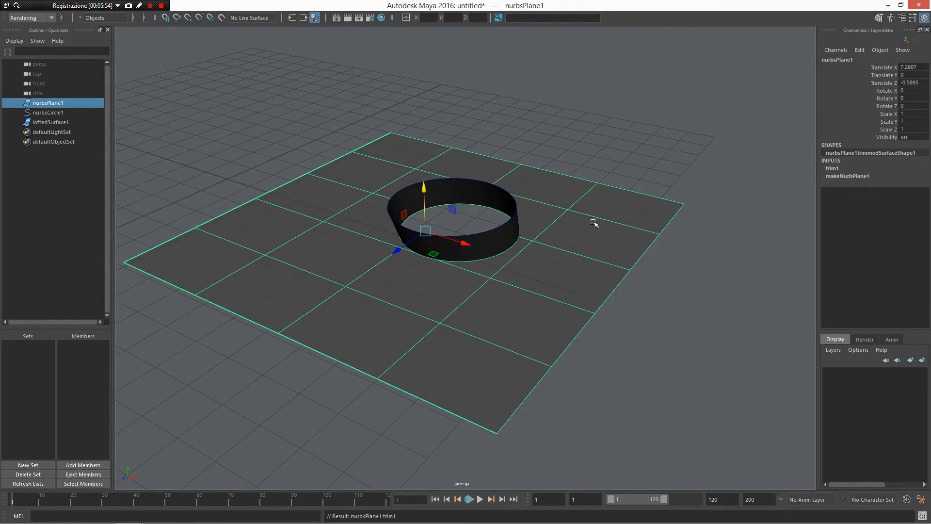
- Examine the trimmed hole in the plane and the lofted ring around it from several angles
left_click_drag(594, 223, 648, 252, "alt")
right_click_drag(650, 201, 673, 186)
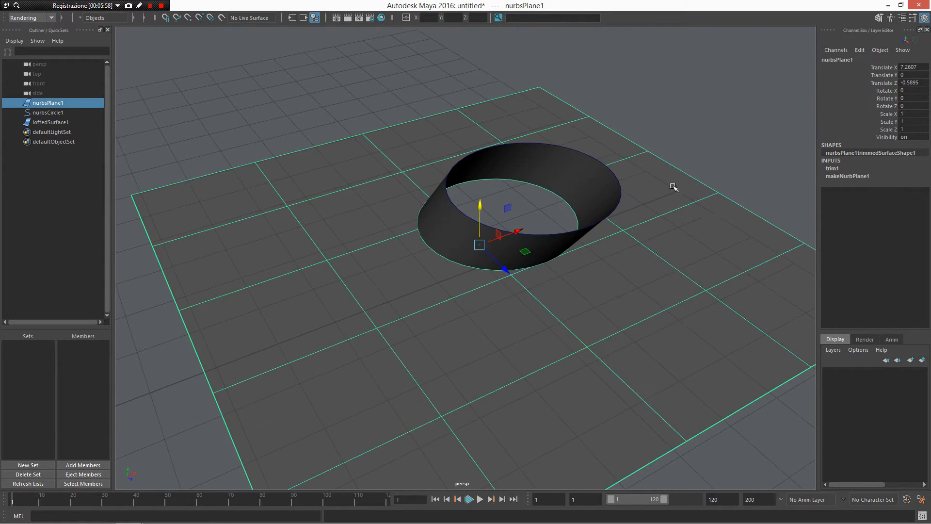
left_click(722, 167)
left_click_drag(721, 166, 638, 221, "alt")
left_click(521, 280)
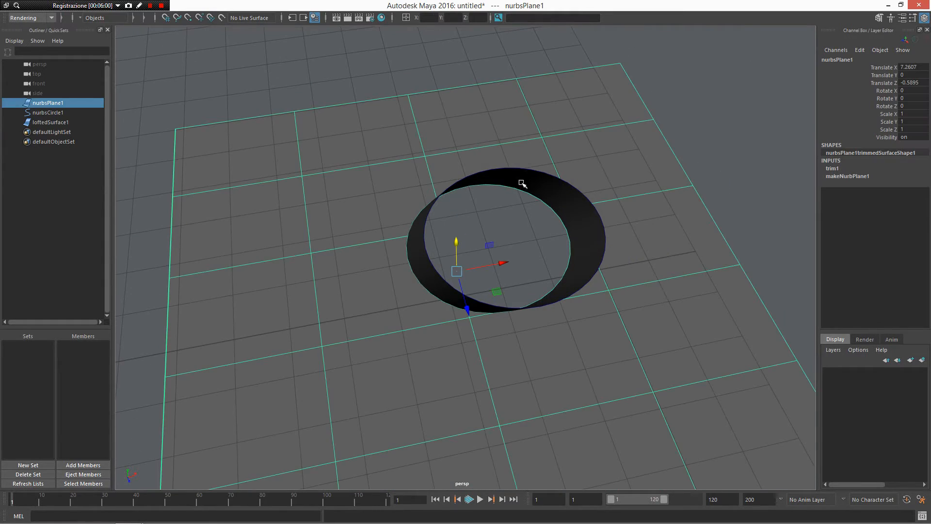
left_click_drag(521, 183, 596, 333, "alt")
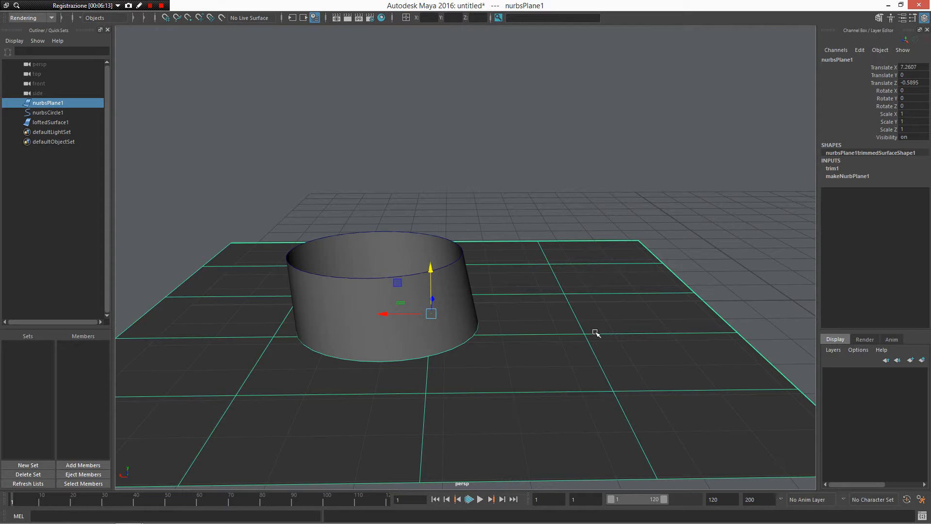
scroll(407, 213, "down", 5)
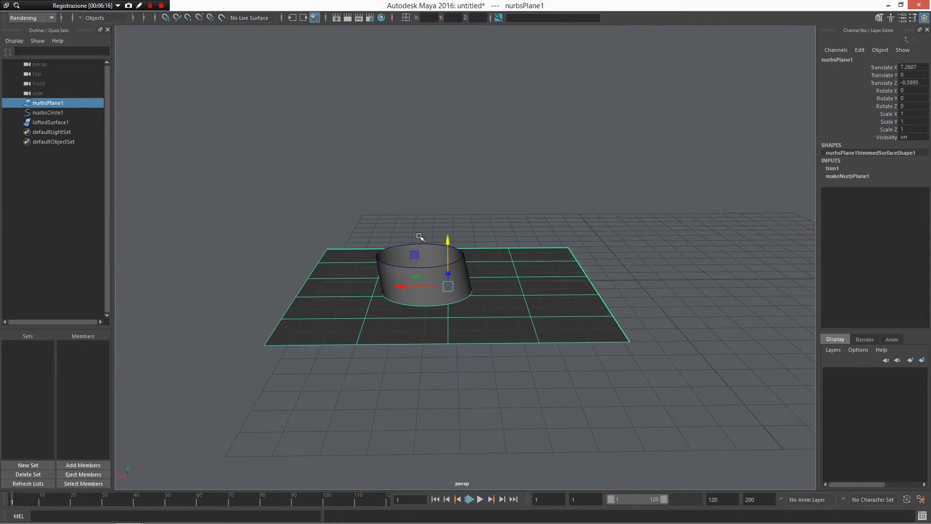
- Start a new scene and create a large NURBS sphere at about X -4.61, Y 3.82, Z 2.42
key("ctrl+n")
left_click(466, 268)
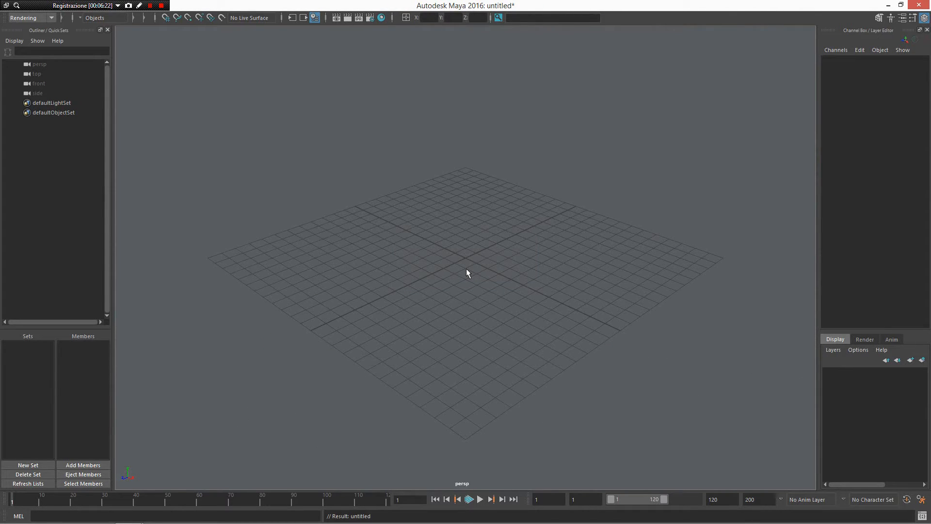
right_click_drag(473, 263, 630, 233, "shift")
left_click_drag(395, 262, 513, 267)
- Create a NURBS plane beside the sphere at about X 5.94, Z 3.30
right_click_drag(514, 267, 597, 255, "shift")
left_click_drag(557, 272, 607, 293)
key("w")
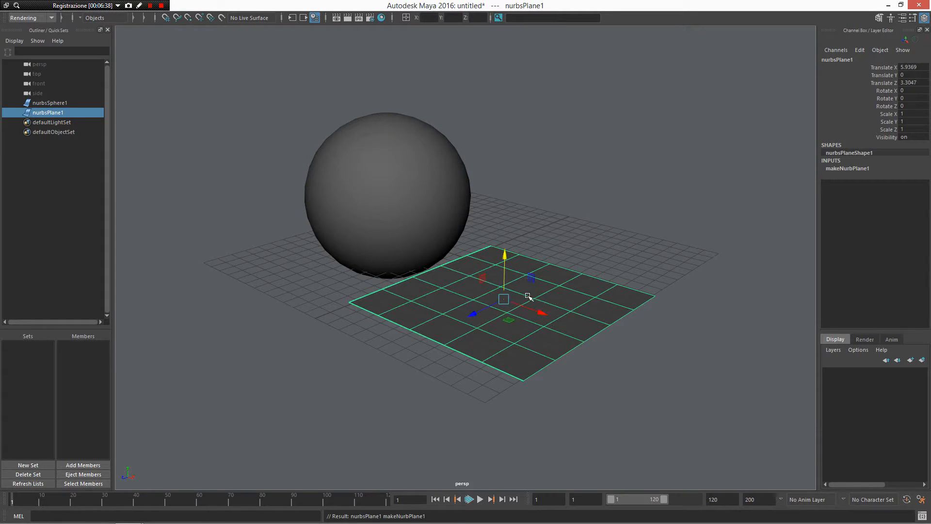
- Move the plane into the sphere at about X -3.36, Y 3.15 and scale it up to extend past the sphere on all sides
left_click_drag(538, 313, 491, 280)
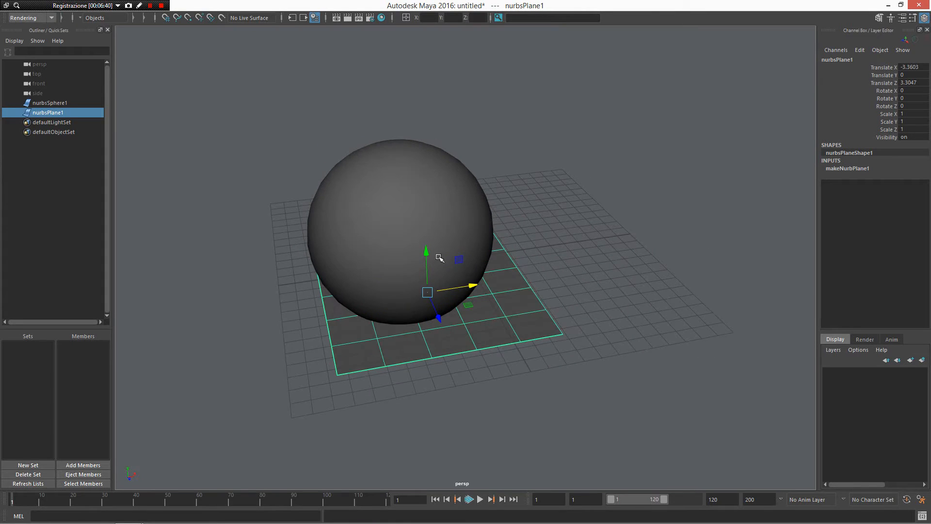
left_click_drag(425, 249, 429, 201)
key("e")
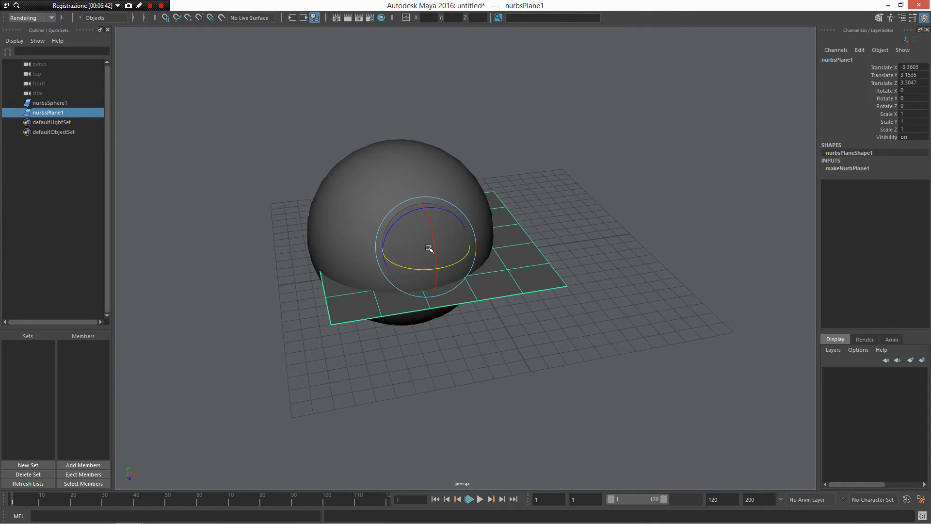
key("w")
key("r")
left_click_drag(426, 247, 479, 257)
left_click_drag(481, 258, 526, 206)
- Select the NURBS sphere and the plane crossing it and run Intersect Surfaces on them
scroll(558, 233, "up", 3)
left_click(415, 167)
left_click(603, 268)
left_click(419, 163)
left_click(617, 254)
left_click(446, 177)
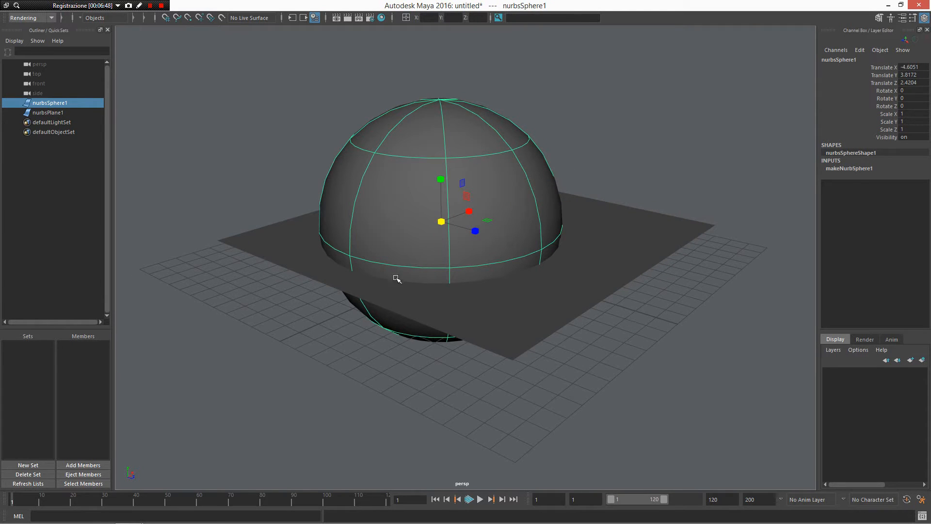
left_click_drag(554, 268, 455, 252, "alt")
left_click_drag(380, 248, 498, 250, "alt")
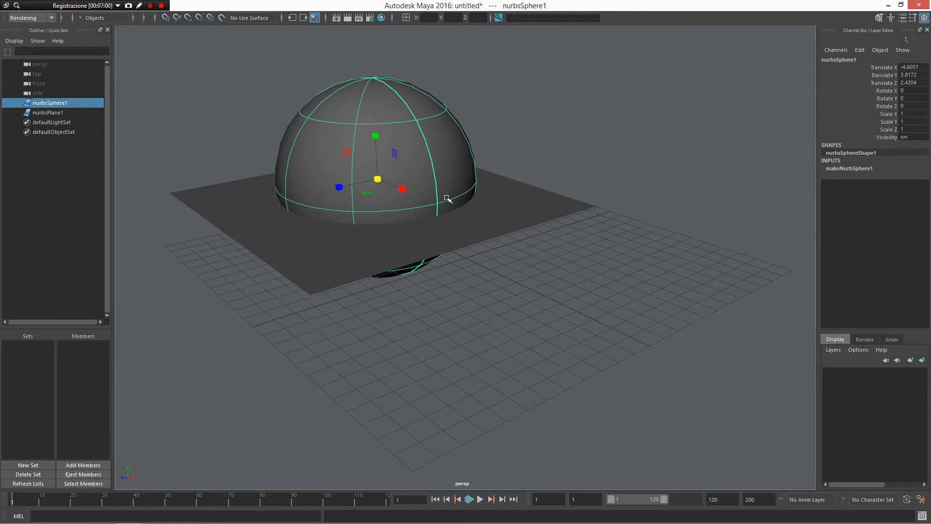
left_click(510, 197, "shift")
left_click_drag(528, 199, 509, 206, "alt")
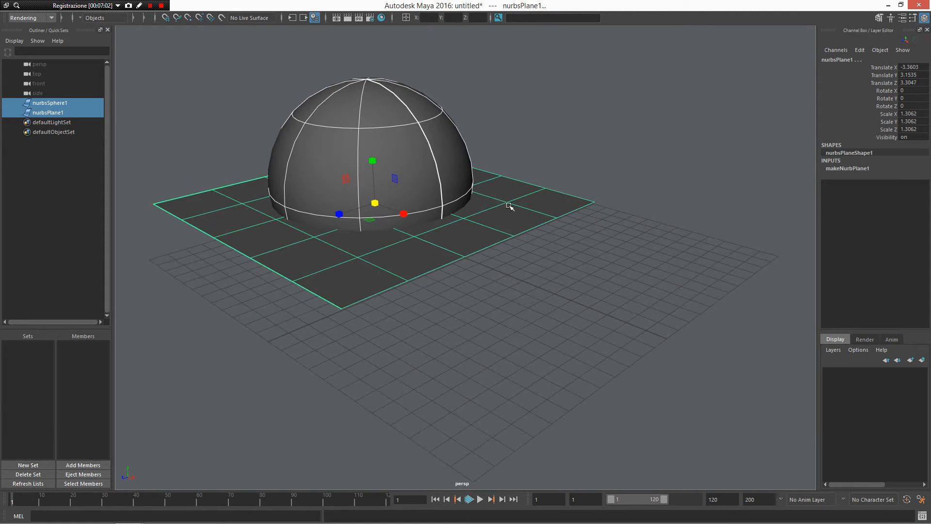
right_click(374, 206, "shift")
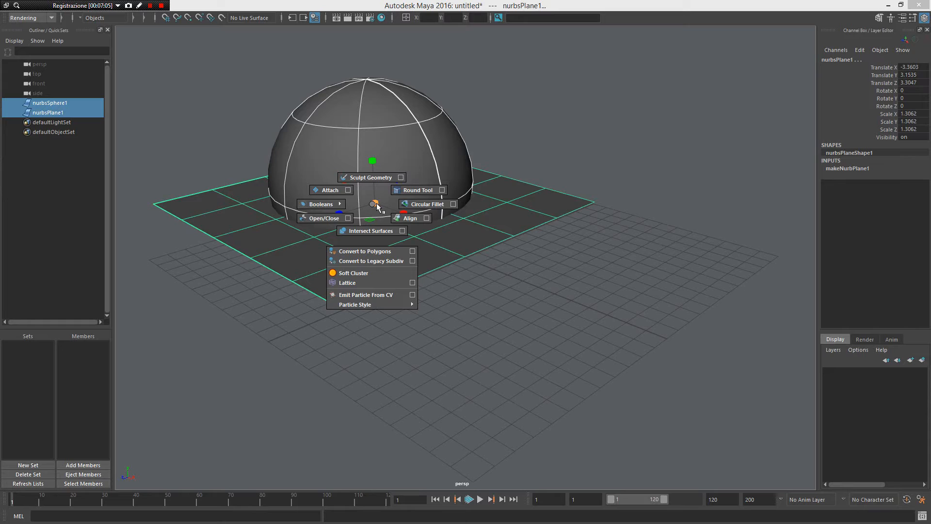
left_click(368, 235)
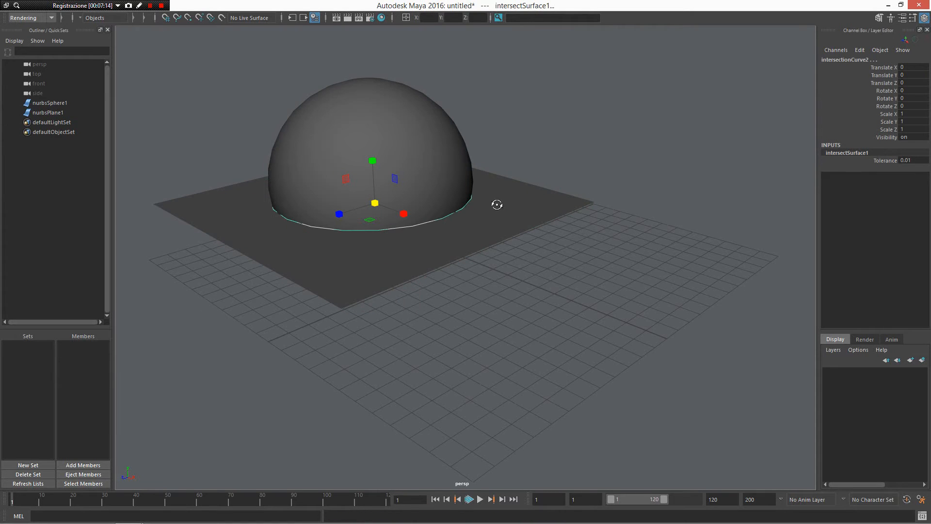
- Trim the plane along the intersection curve, keeping the region outside the sphere
left_click_drag(495, 204, 519, 254, "alt")
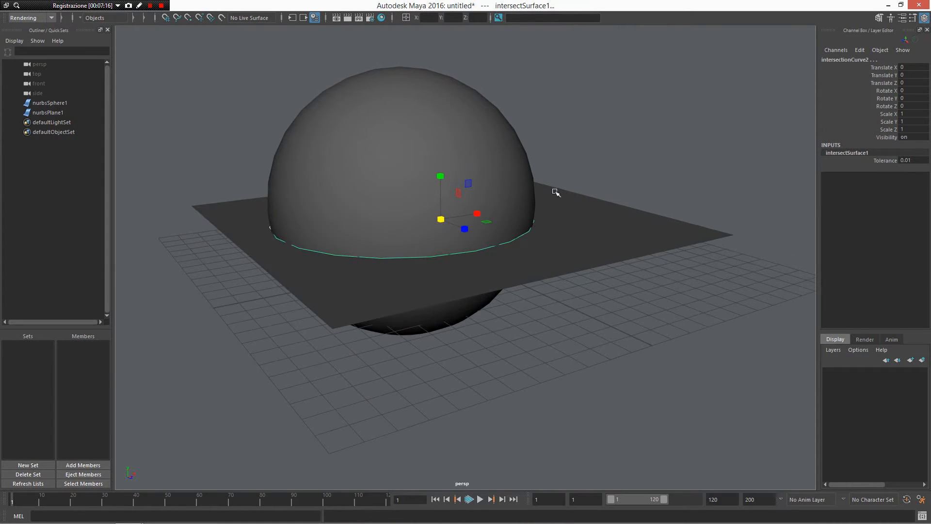
mouse_move(399, 246)
left_mouse_down("alt")
mouse_move(372, 255)
mouse_move(393, 246)
left_mouse_up("alt")
right_click_drag(393, 247, 427, 257, "alt")
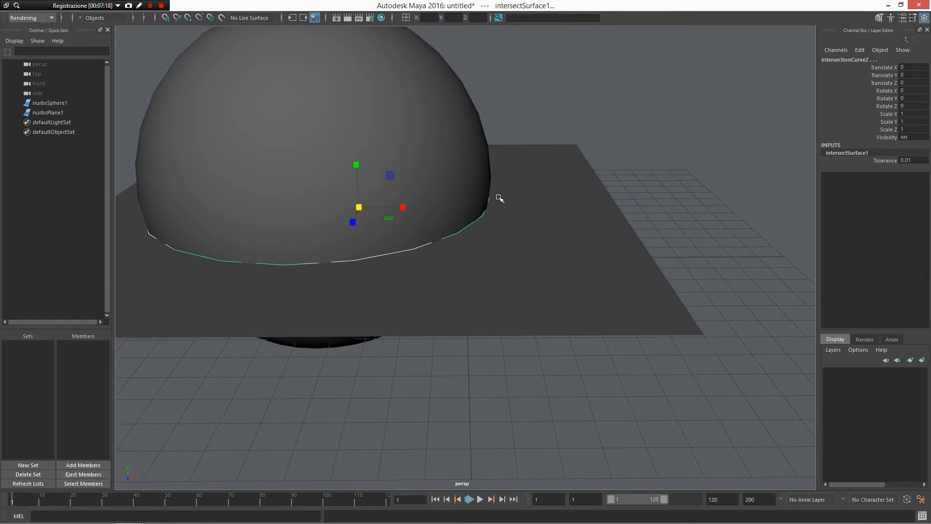
left_click_drag(525, 259, 534, 215, "alt")
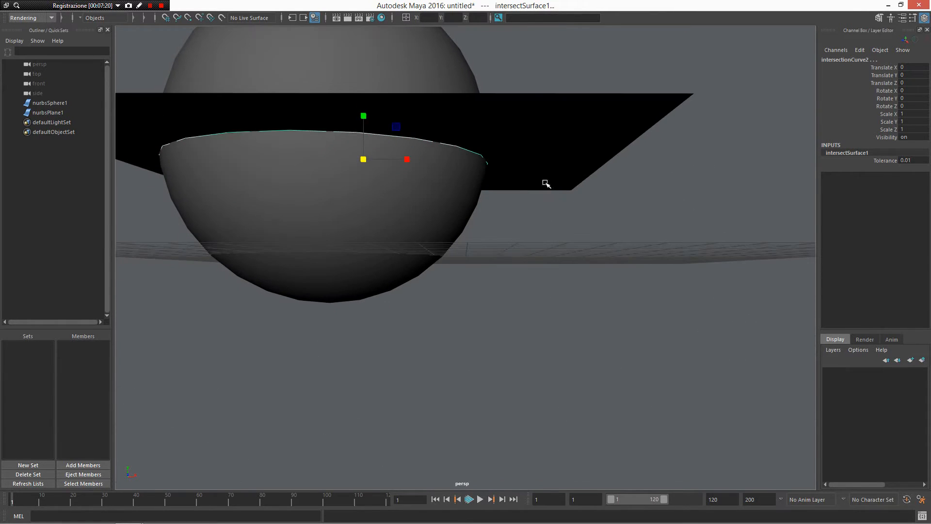
left_click_drag(547, 183, 549, 175, "alt")
left_click(556, 116)
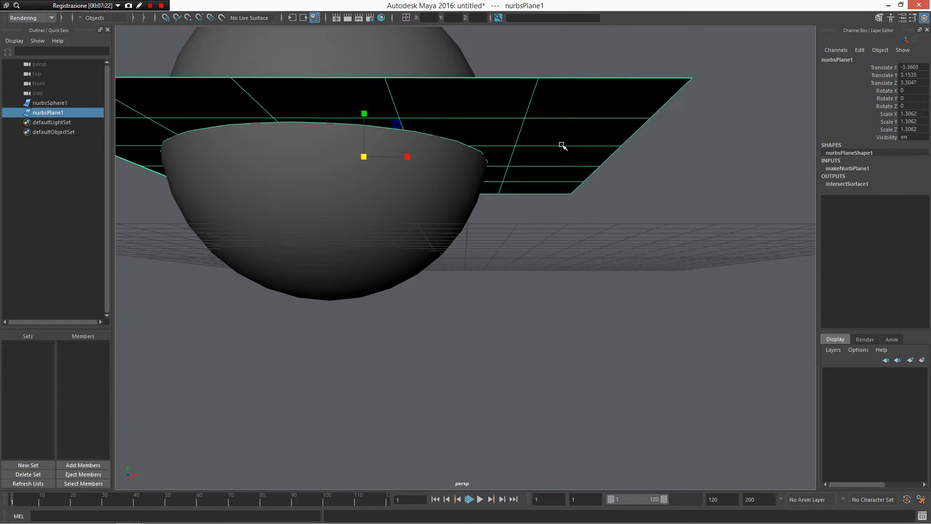
left_click_drag(560, 137, 548, 137, "alt")
right_click(563, 127)
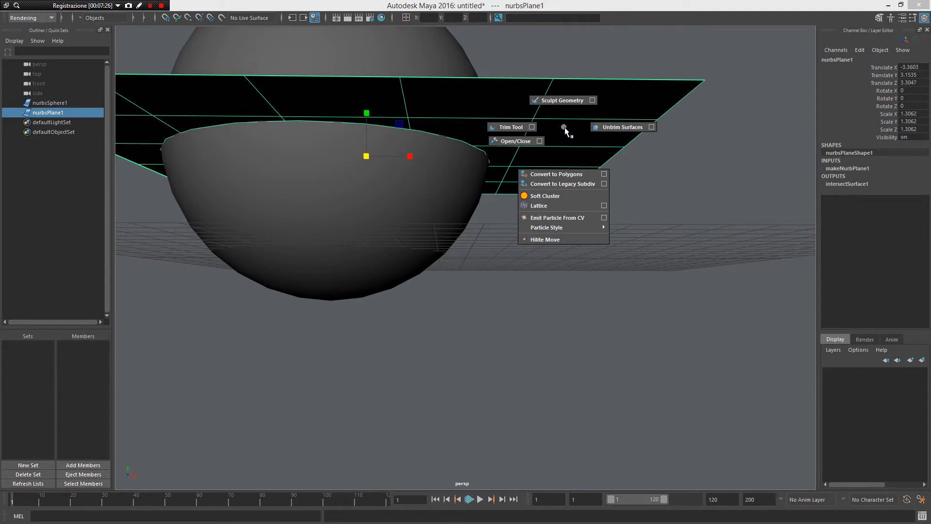
right_click_drag(564, 128, 530, 144)
left_click(555, 129)
key("Return")
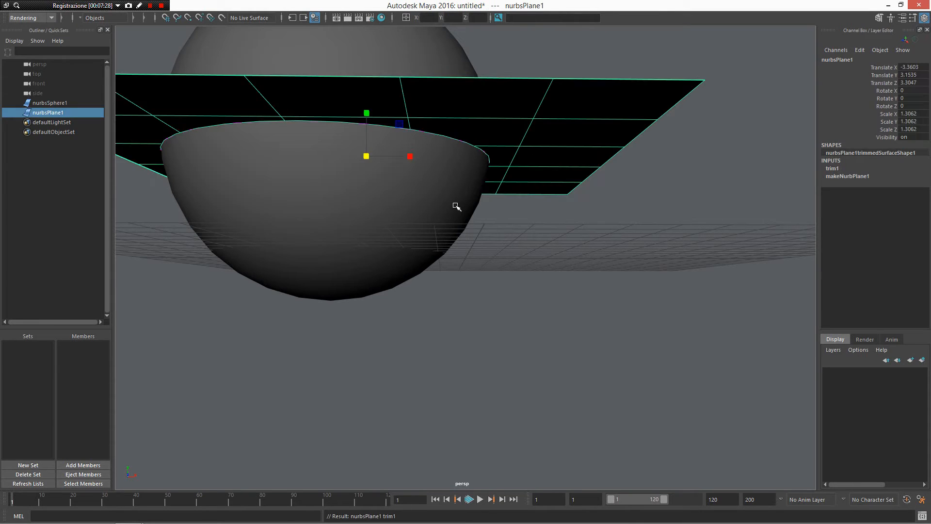
- Trim the sphere along the intersection curve, keeping only the part below the plane, and inspect the resulting bowl
left_click(456, 206)
right_click_drag(456, 206, 400, 205)
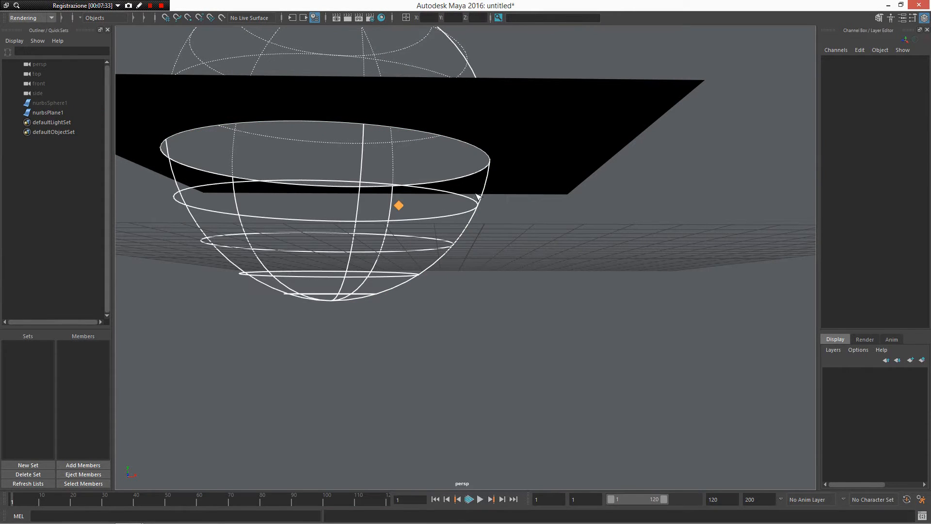
left_click_drag(480, 196, 489, 222, "alt")
key("Return")
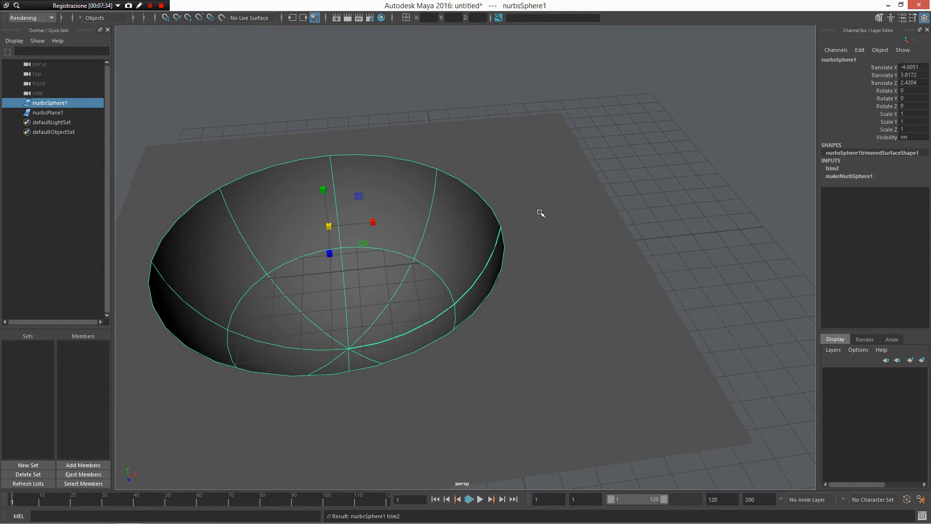
left_click_drag(595, 180, 574, 112, "alt")
left_click(631, 154)
left_click(666, 186)
left_click(668, 121)
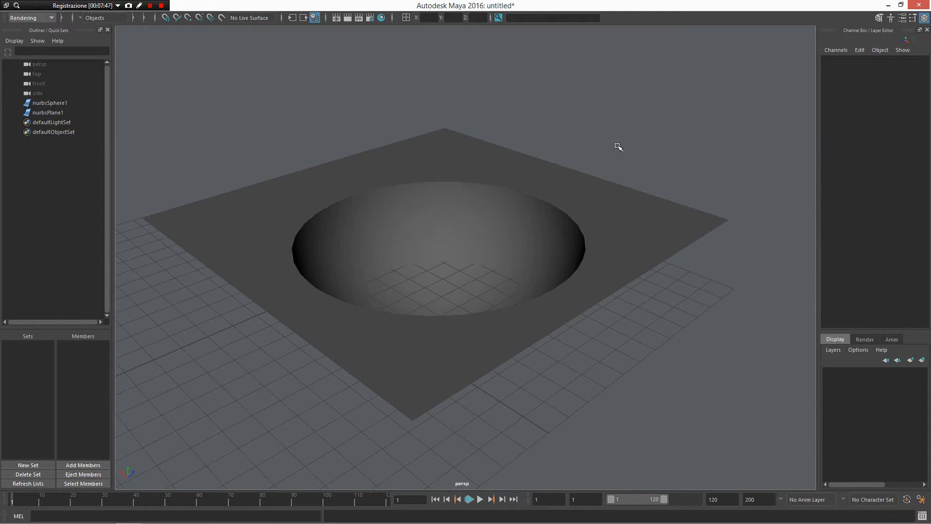
- Delete the trimmed sphere and plane, and create a large NURBS sphere at about X 3.58, Y 3.40, Z -1.61
left_click_drag(619, 147, 457, 256)
key("Delete")
right_click(458, 275)
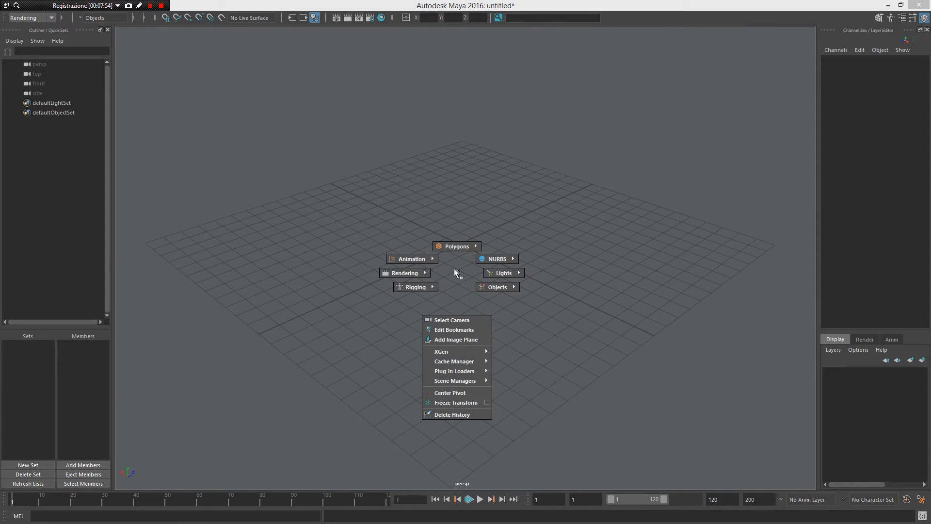
right_click_drag(454, 269, 519, 260)
left_click_drag(389, 247, 477, 224)
left_click_drag(427, 216, 474, 226, "alt")
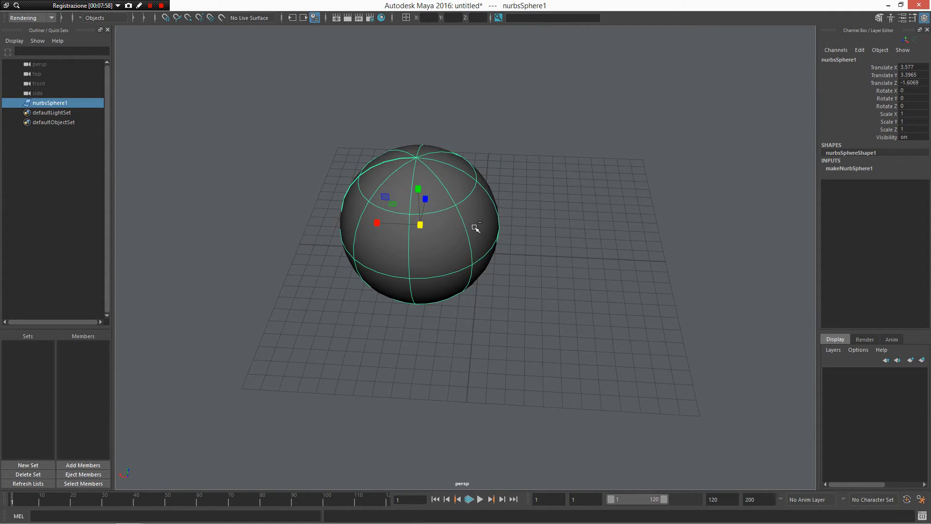
- Duplicate the sphere and move the copy along X to about -3.59 so the two spheres overlap
key("ctrl+d")
key("w")
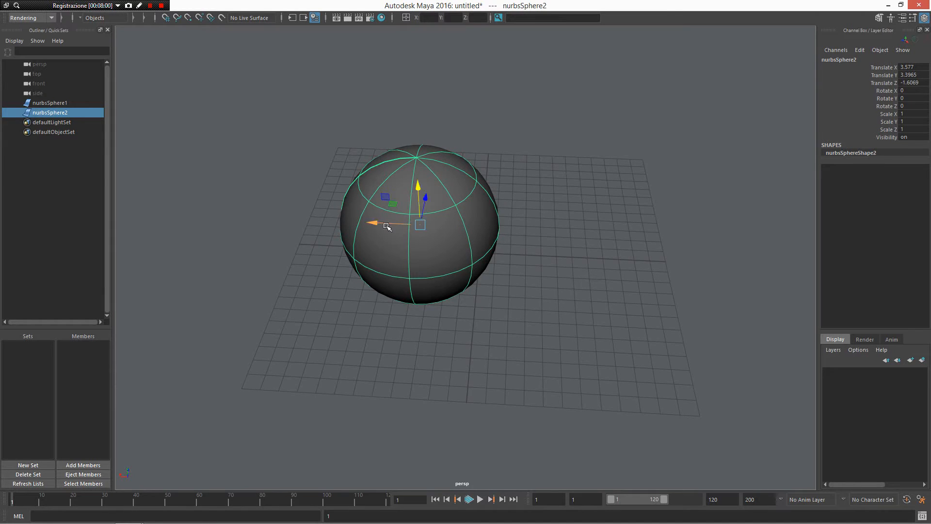
left_click_drag(405, 228, 519, 193)
scroll(466, 214, "up", 2)
left_click(376, 220)
key("ctrl+z")
- Create a circular fillet between the two spheres, and move the duplicated sphere to about X -1.10, Y -0.01, Z -3.07
left_click(415, 205, "shift")
left_click_drag(461, 245, 543, 231, "alt")
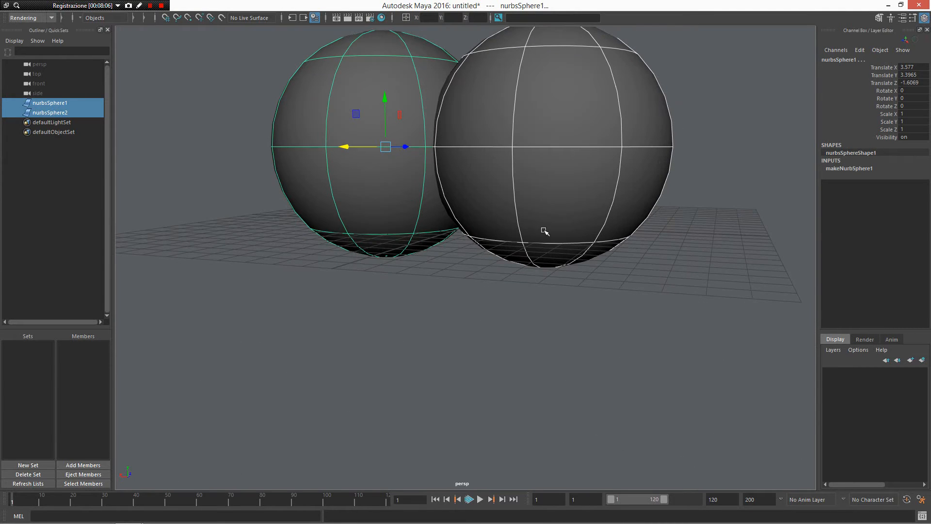
right_click(482, 198, "shift")
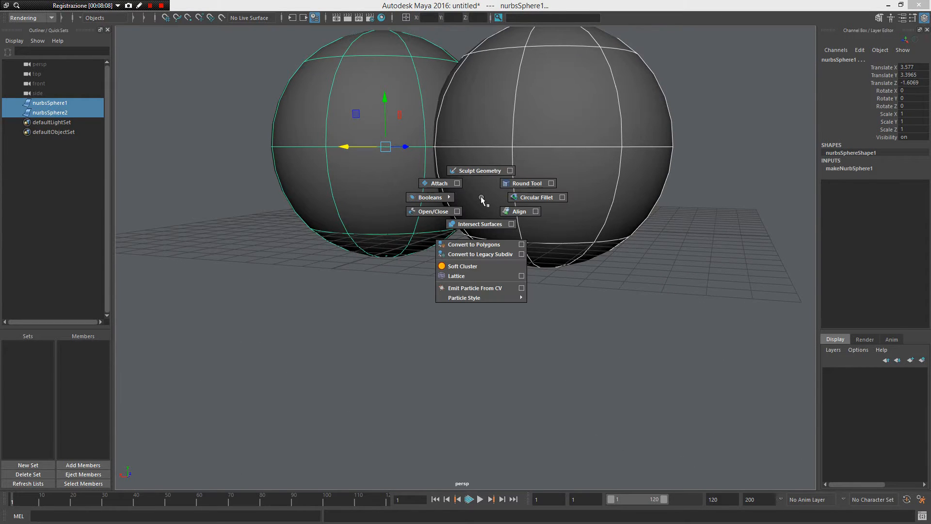
left_click(525, 198)
left_click_drag(523, 200, 503, 192, "alt")
right_click_drag(503, 192, 488, 206, "alt")
middle_click_drag(487, 206, 489, 268, "alt")
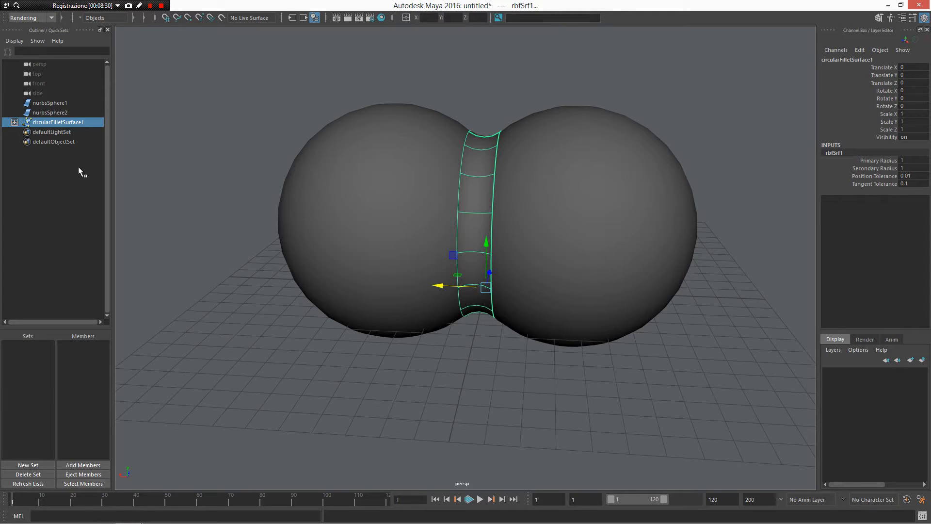
left_click(661, 157)
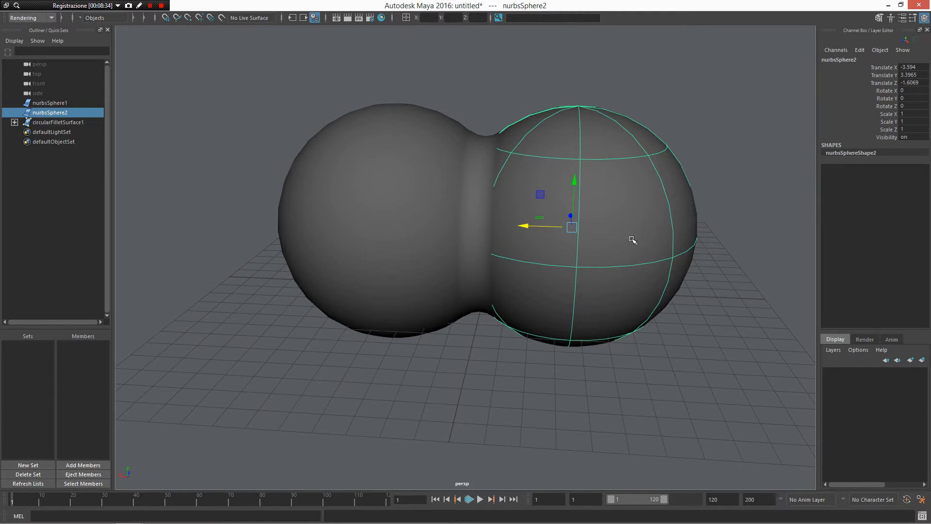
left_click_drag(573, 227, 522, 309)
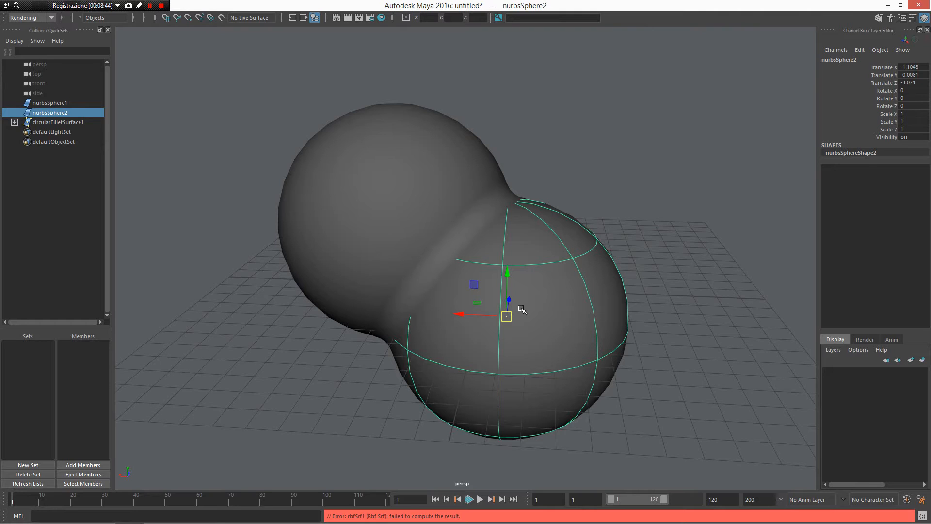
- Start a new scene without saving and create a NURBS plane at about X -9.93, Z 4.24
key("ctrl+n")
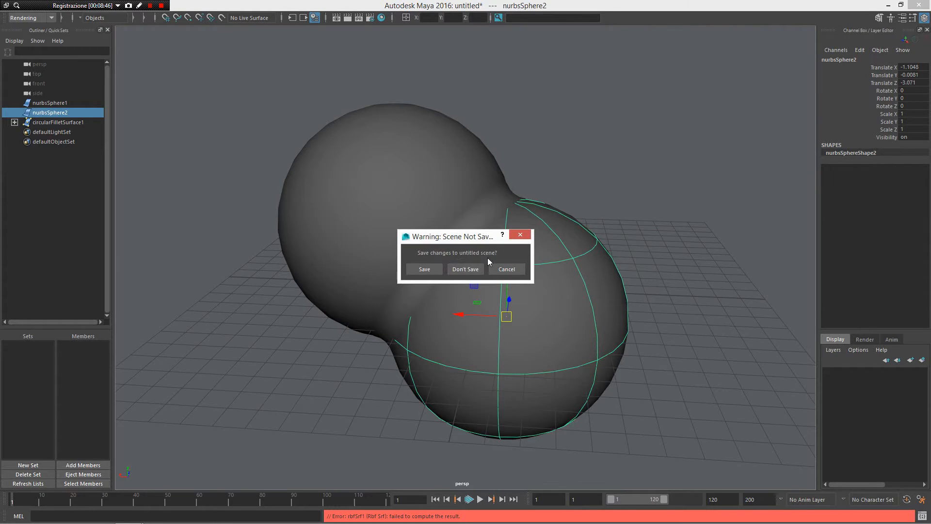
left_click(461, 269)
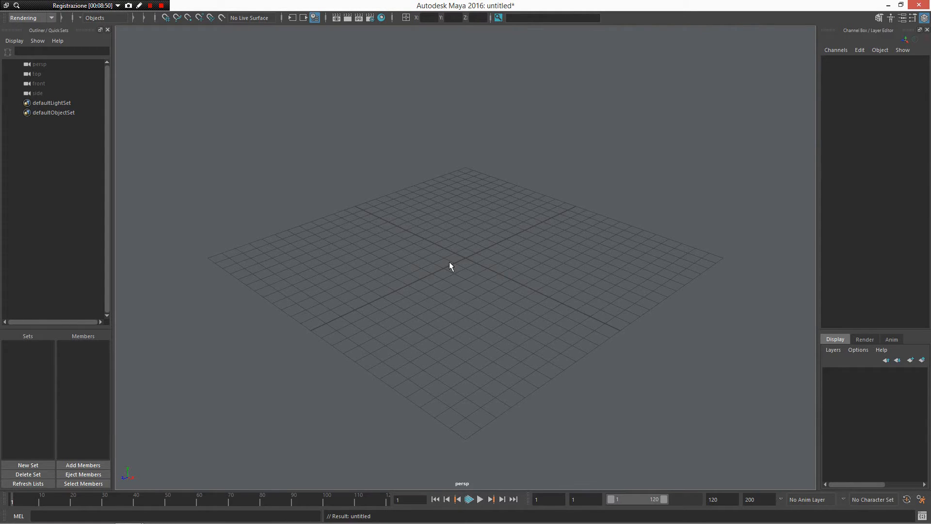
left_click_drag(449, 265, 463, 241, "alt")
mouse_move(463, 241)
right_mouse_down("shift")
mouse_move(470, 181)
mouse_move(467, 243)
mouse_move(509, 221)
mouse_move(547, 235)
right_mouse_up("shift")
left_click_drag(311, 243, 417, 234)
left_click_drag(348, 241, 592, 358)
- Duplicate the NURBS plane and move the copy along X to about 7.89, leaving a gap between the planes
key("ctrl+d")
key("w")
left_click_drag(342, 267, 385, 235, "alt")
left_click_drag(386, 235, 381, 273)
left_click_drag(381, 273, 426, 320, "alt")
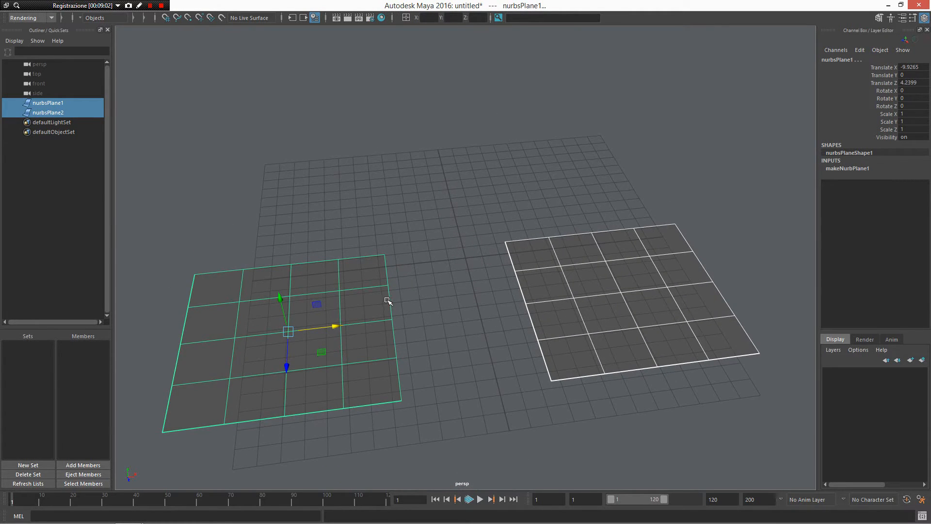
- Select the facing edge isoparms of the two planes and bridge them with a freeform fillet surface
right_click_drag(388, 300, 400, 222)
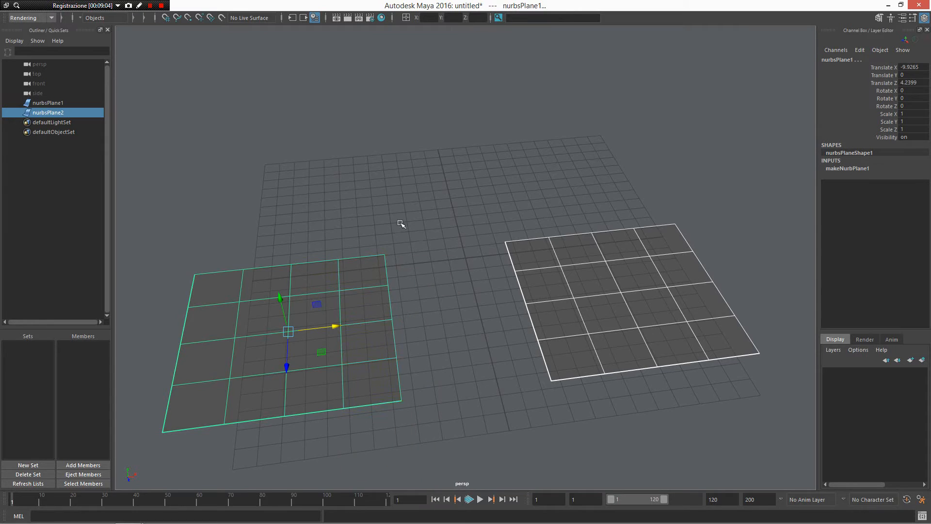
left_click(386, 269)
left_click(553, 262)
right_click_drag(553, 262, 513, 260)
left_click(510, 257, "shift")
left_click_drag(509, 258, 400, 270, "alt")
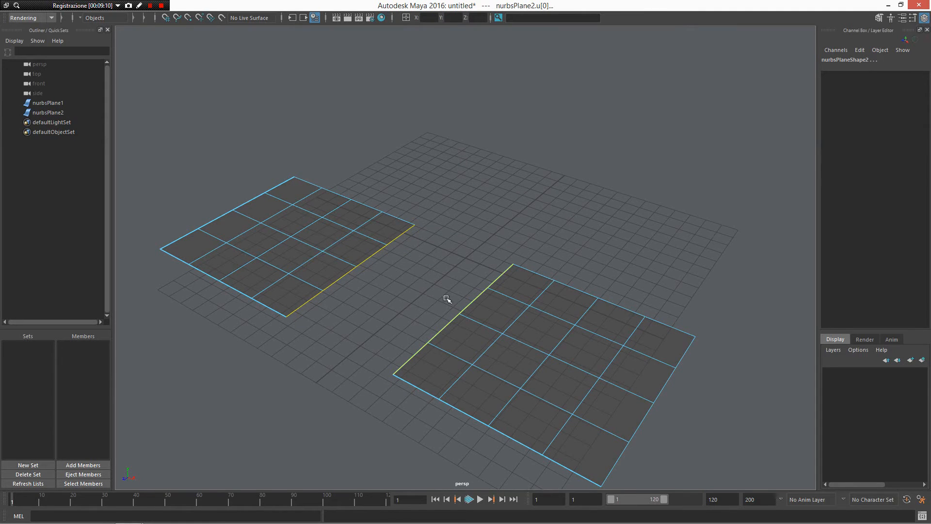
right_click_drag(433, 286, 376, 285, "shift")
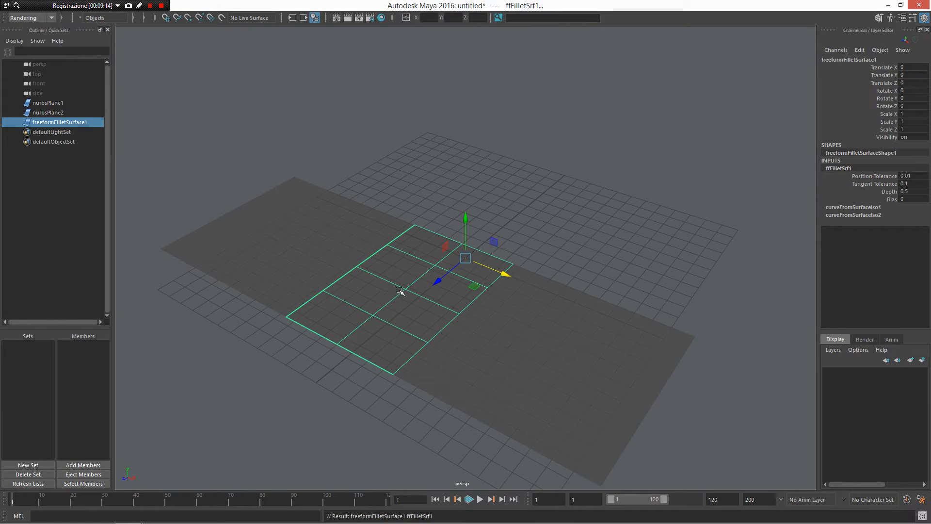
- Raise the duplicated plane to about Y 4.95 to bend the connecting fillet surface
left_click(545, 326)
left_click_drag(557, 326, 581, 297, "alt")
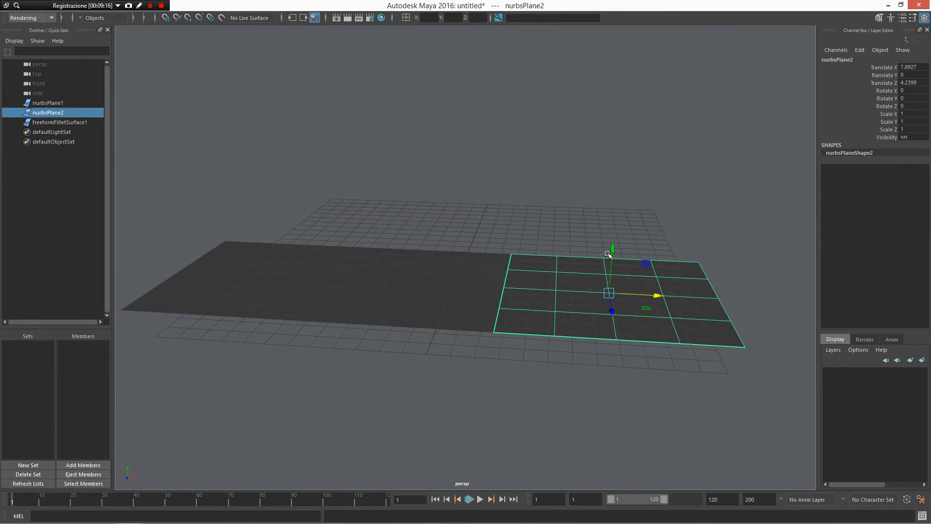
left_click_drag(611, 246, 658, 141)
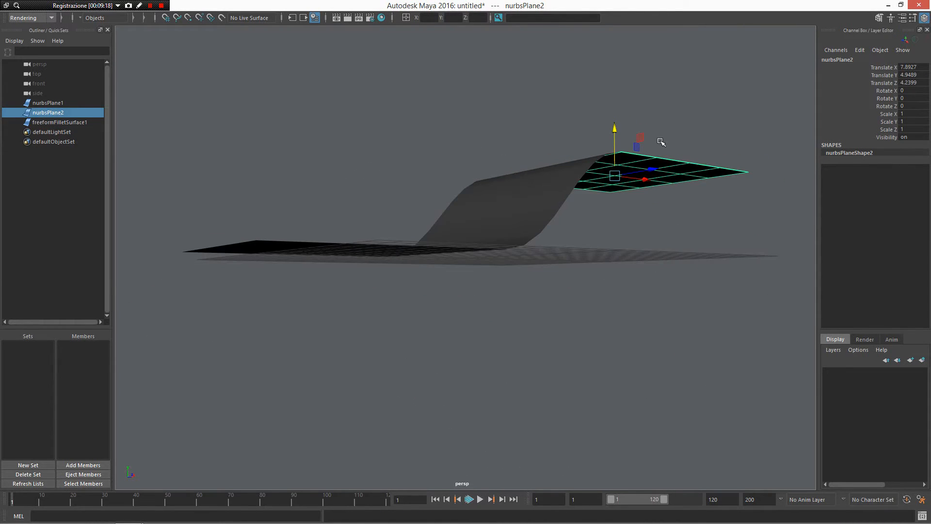
- Undo the raising of the duplicated plane and the creation of the freeform fillet
key("ctrl+z")
key("ctrl+z")
key("ctrl+z")
key("ctrl+z")
key("ctrl+z")
key("ctrl+z")
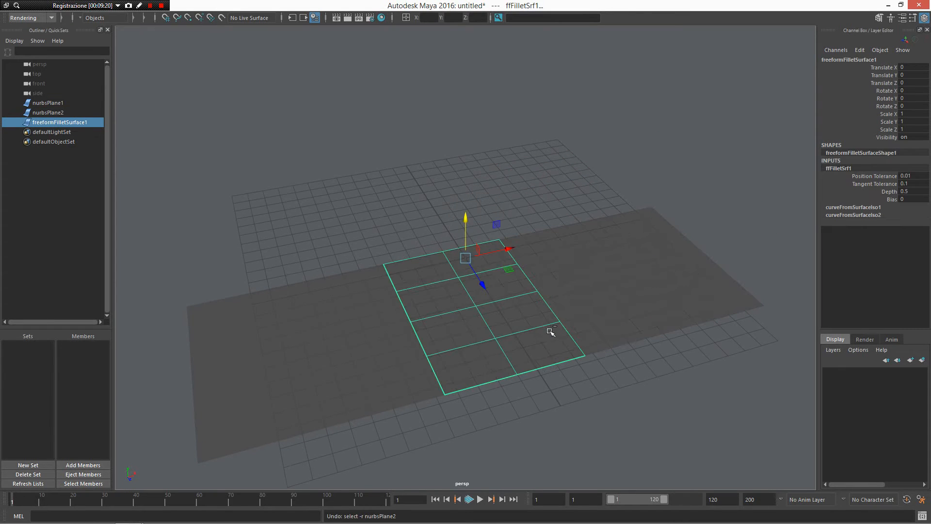
key("ctrl+z")
key("ctrl+z")
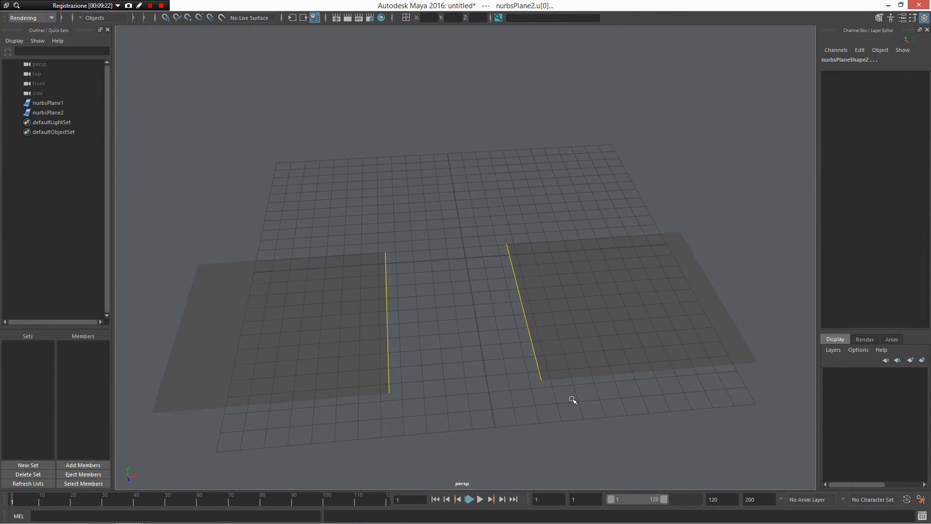
- Select both NURBS planes as objects and join them into a single surface with Attach
right_click_drag(343, 276, 417, 286)
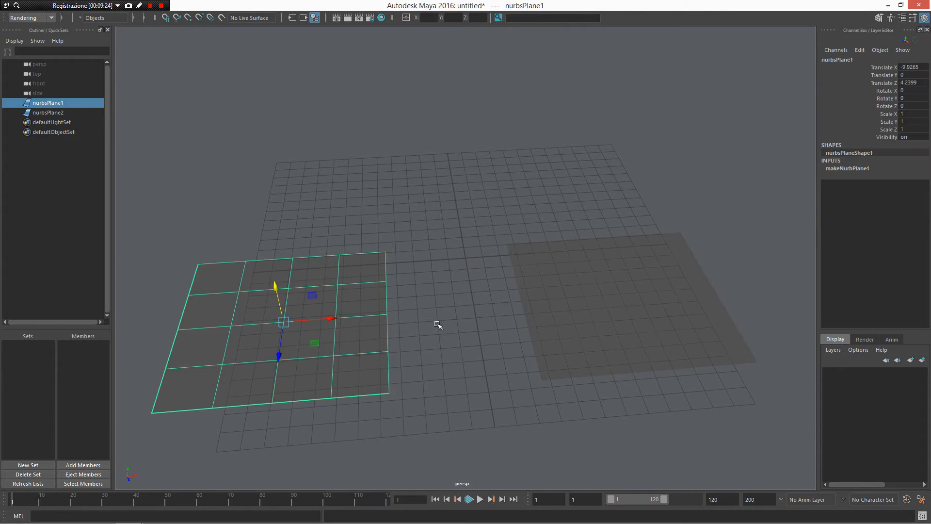
left_click(559, 295, "shift")
right_click_drag(560, 294, 558, 294, "shift")
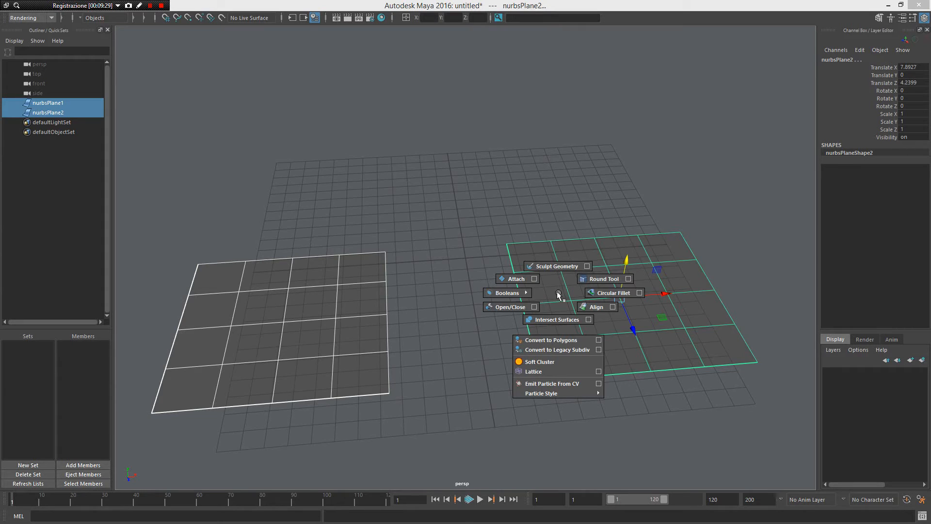
right_click_drag(558, 295, 512, 277, "shift")
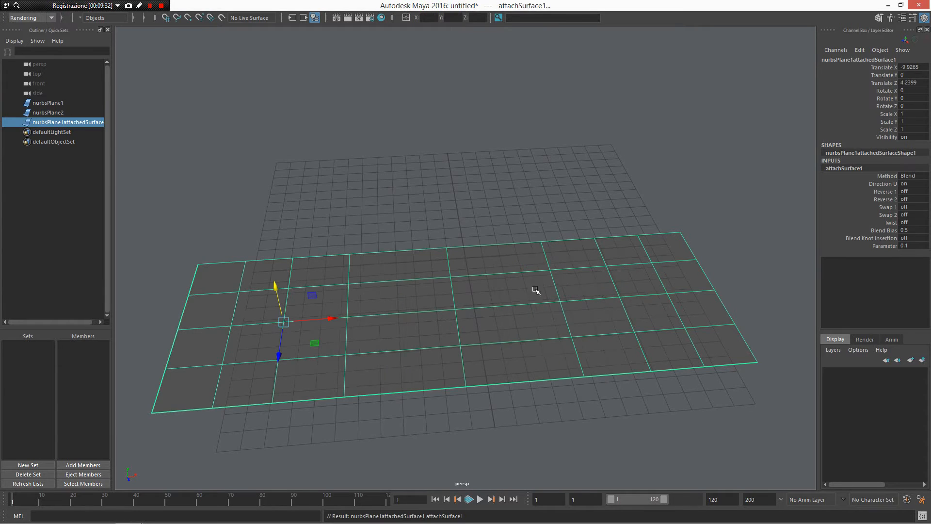
- Undo the attachment so the two NURBS planes are separate again
left_click_drag(526, 294, 419, 291, "alt")
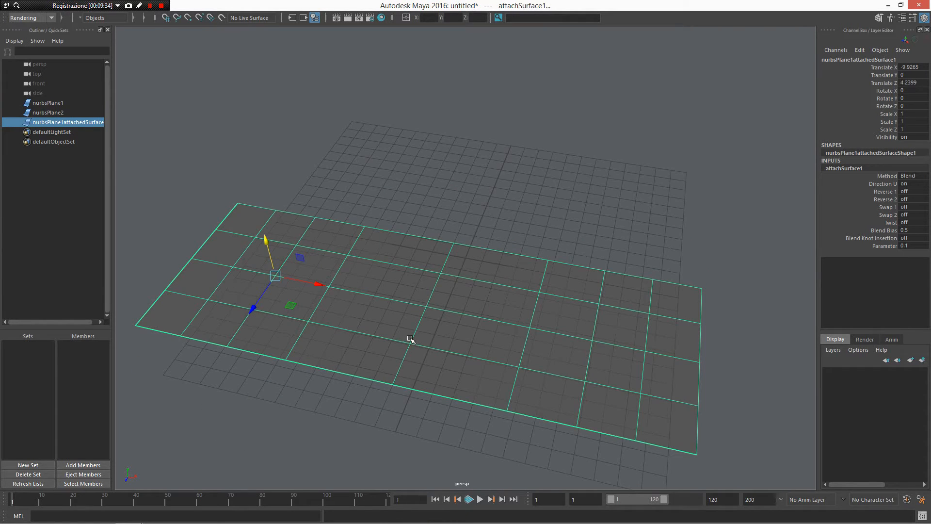
key("ctrl+z")
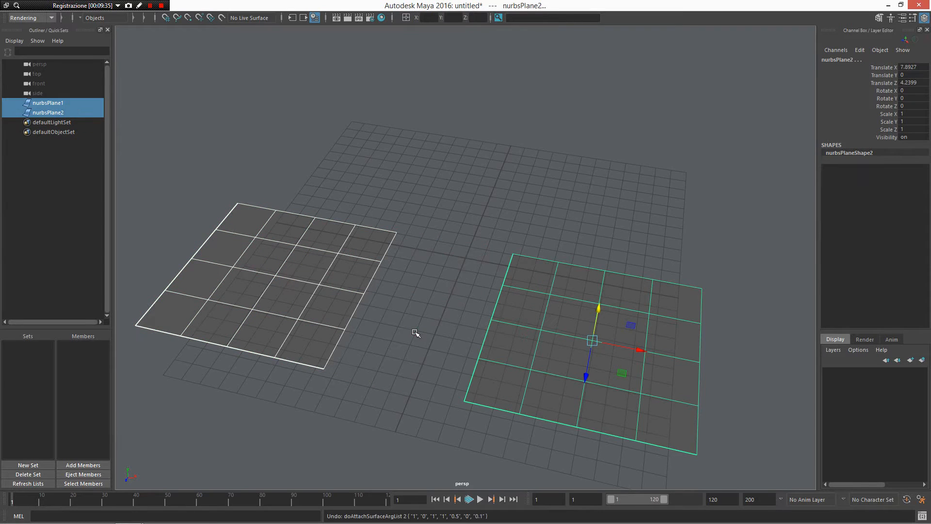
- Try Align on the two flat NURBS planes, then undo the alignment
right_click(530, 347, "shift")
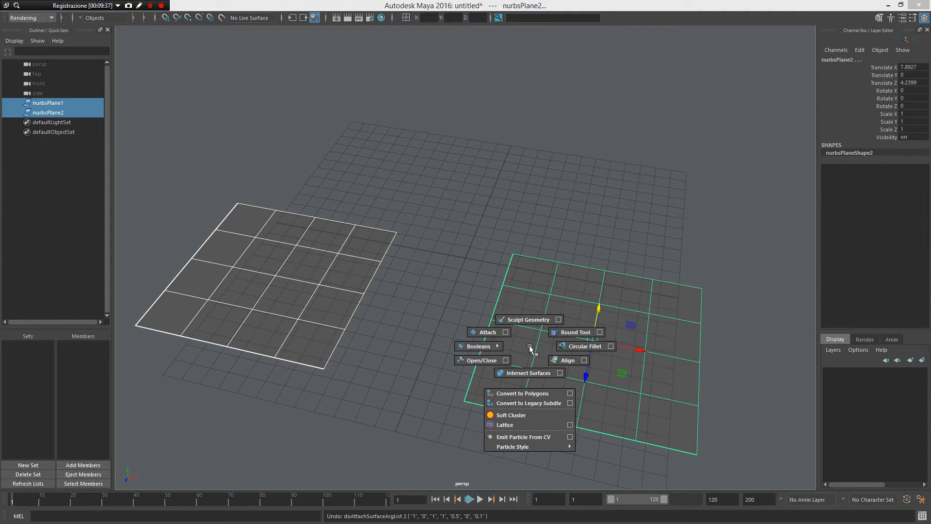
left_click(568, 360)
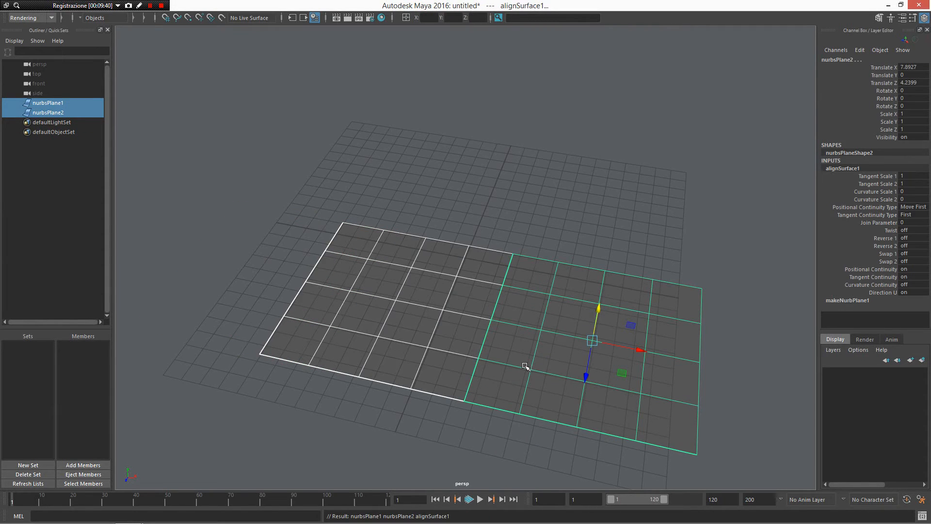
key("ctrl+z")
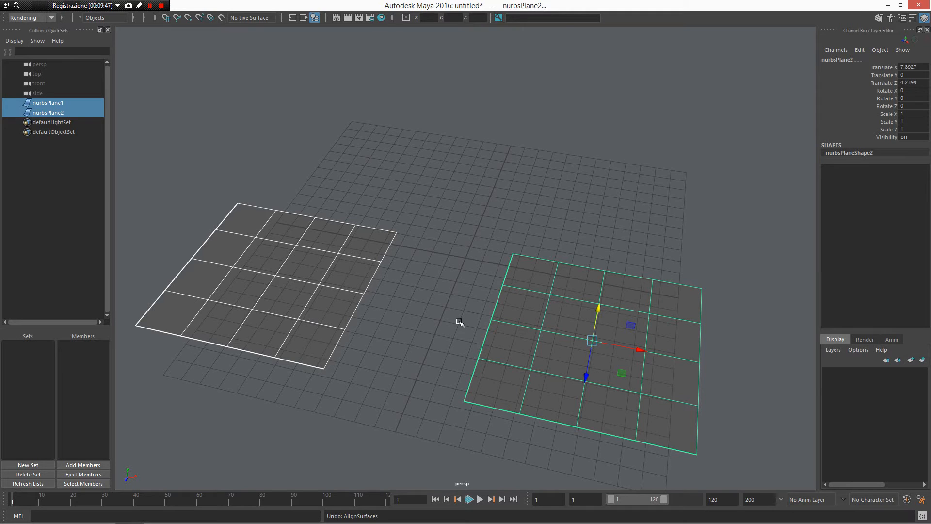
- Tilt nurbsPlane2 about 46.3 degrees around Z, raise it to about Y 4.19 and move it to about X 5.07
left_click_drag(460, 322, 584, 264, "alt")
left_click(609, 305)
key("e")
key("w")
left_click_drag(628, 231, 636, 156)
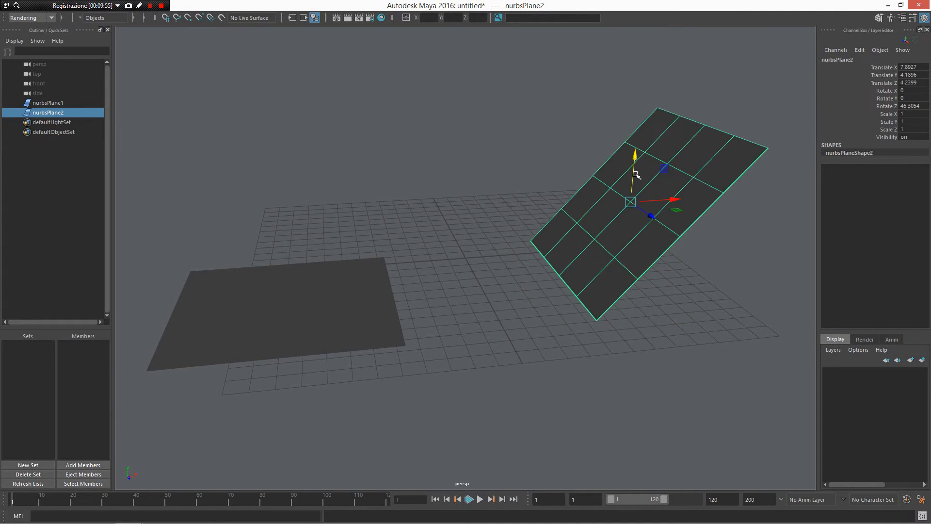
left_click_drag(603, 211, 576, 209, "alt")
left_click_drag(472, 227, 465, 206, "alt")
- Select the flat plane together with the tilted plane and join their facing edges with Align
left_click(339, 288)
left_click_drag(316, 319, 345, 327, "alt")
left_click_drag(507, 195, 545, 305, "shift")
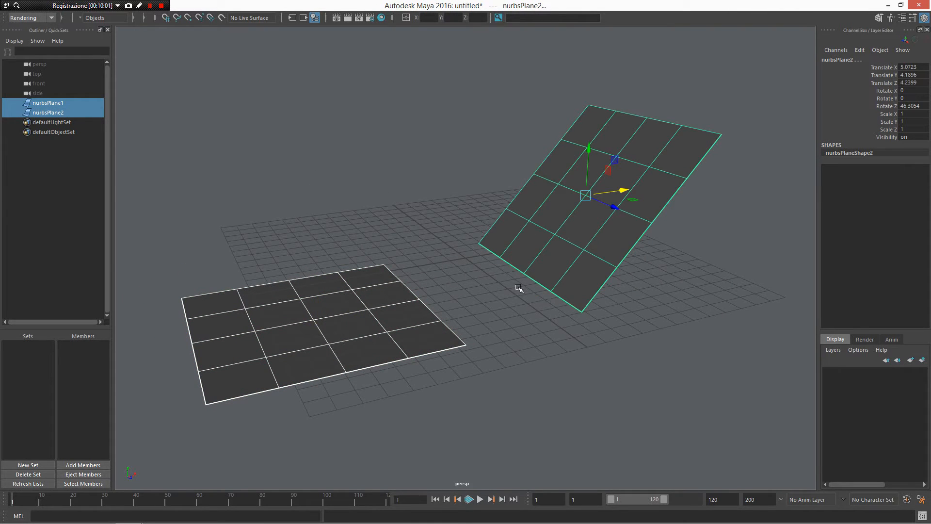
right_click_drag(518, 286, 553, 301, "shift")
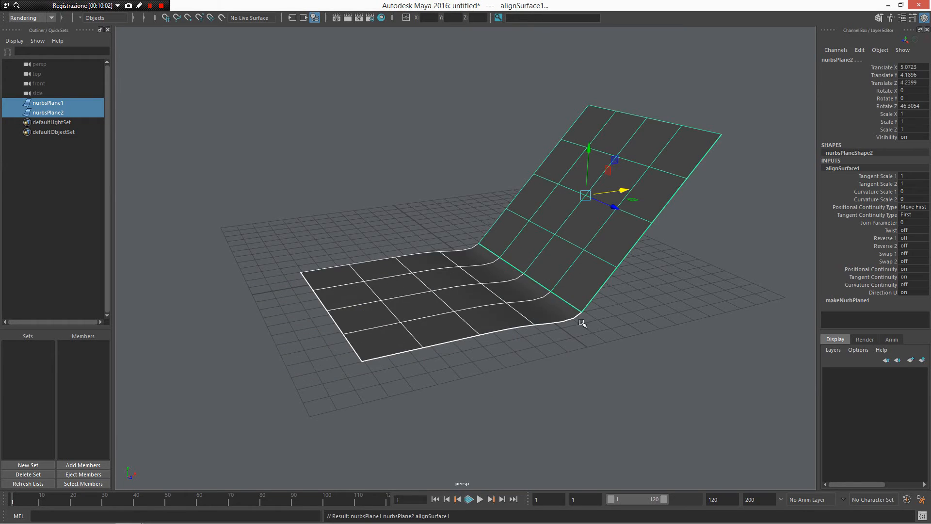
left_click_drag(586, 322, 377, 293, "alt")
left_click_drag(640, 173, 563, 208, "alt")
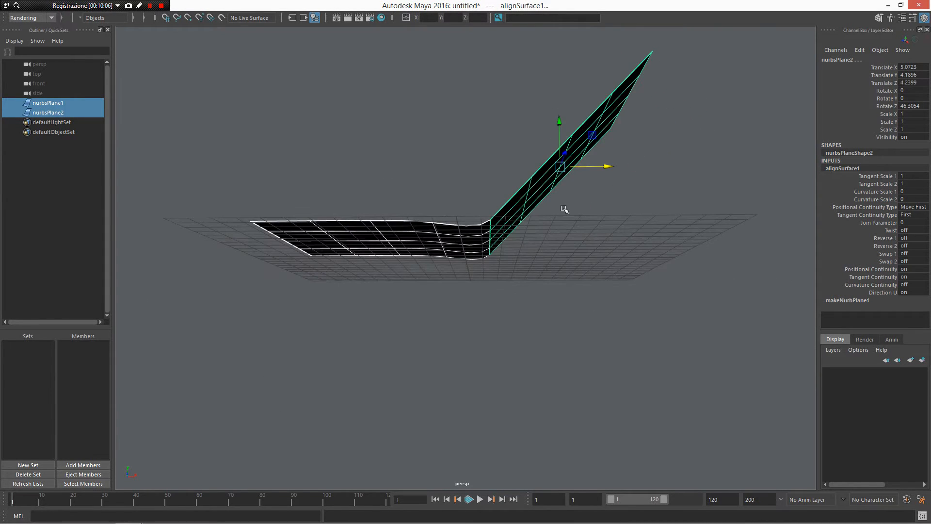
left_click_drag(632, 81, 615, 106, "alt")
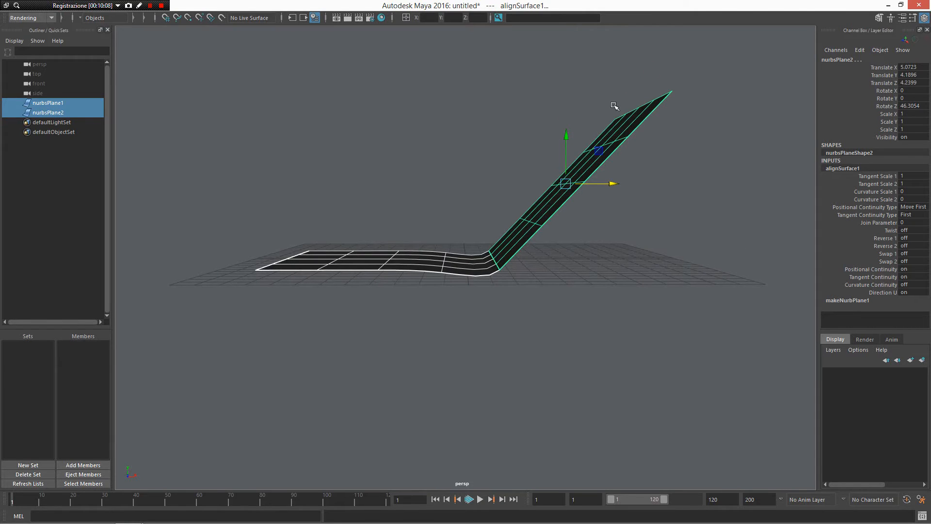
- Reselect both aligned planes, picking the flat one last, and merge them into one surface with Attach
left_click(426, 285)
left_click(322, 263)
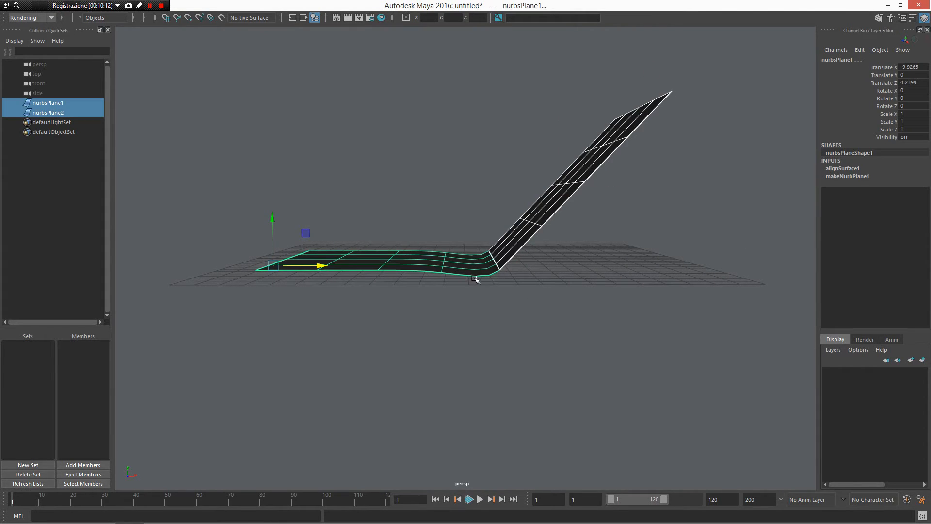
right_click(490, 259, "shift")
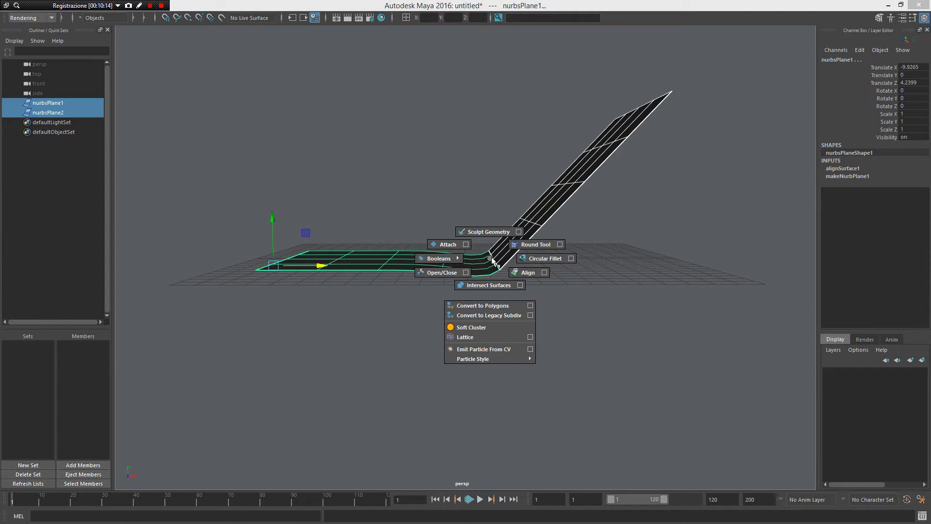
left_click(451, 244)
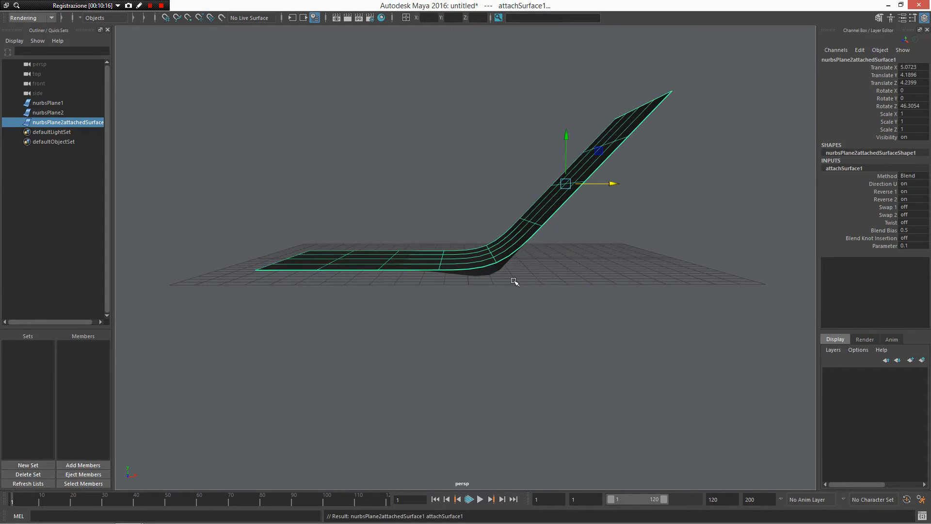
- Move the attached surface aside to about Z -10.32 and delete the two original planes
left_click_drag(543, 274, 606, 147, "alt")
left_click_drag(640, 129, 444, 353)
left_click_drag(522, 270, 364, 140, "alt")
left_click(364, 139)
left_click_drag(655, 291, 516, 122)
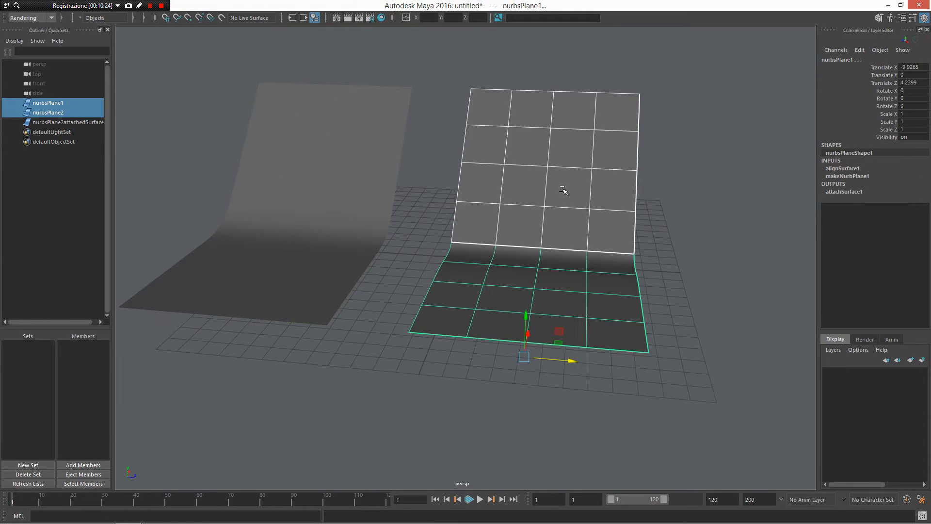
key("Delete")
- Convert the attached NURBS surface to polygons and move the polygon copy to about Z 29.49
left_click(229, 277)
left_click_drag(393, 286, 377, 177, "alt")
middle_click_drag(376, 254, 428, 268, "alt")
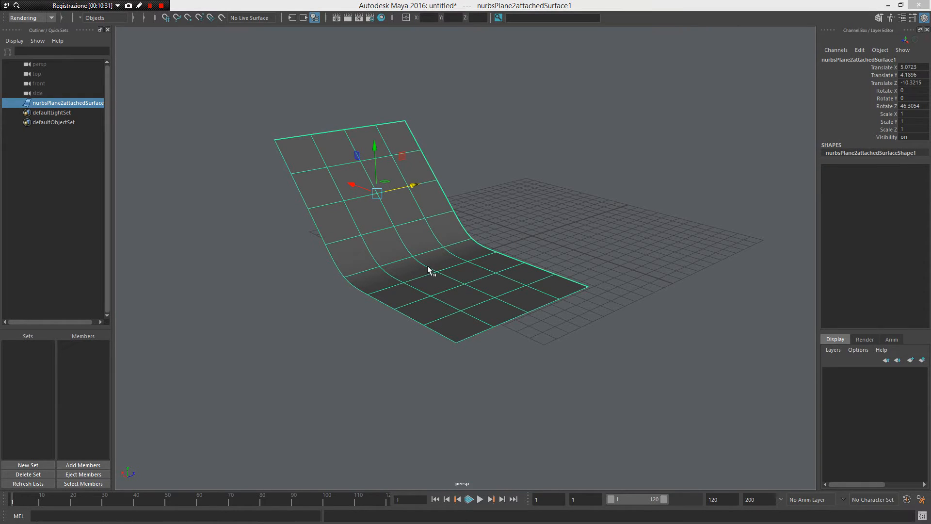
right_click(428, 236, "shift")
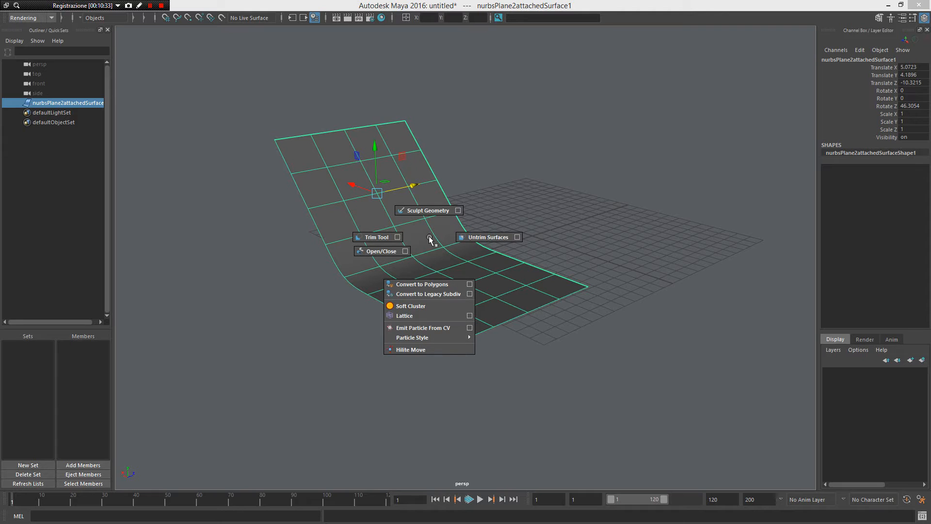
left_click(429, 284)
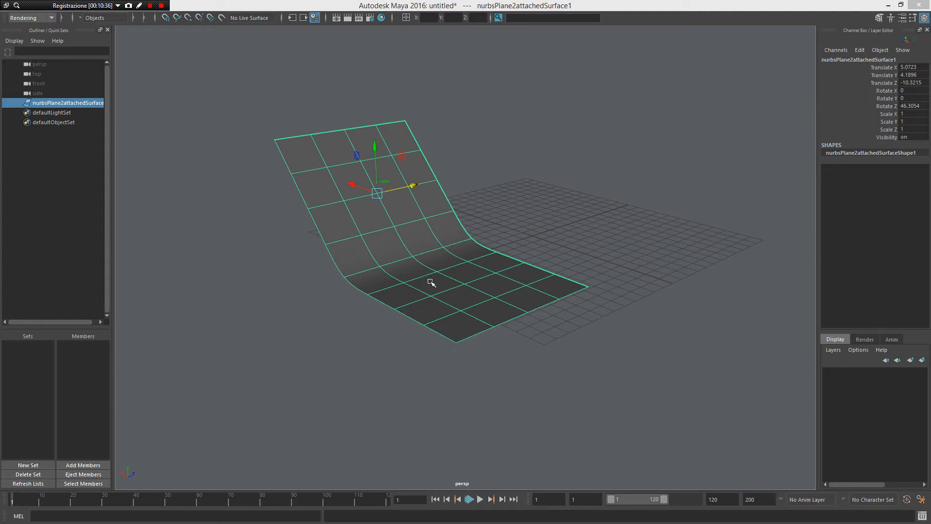
left_click_drag(563, 227, 751, 164)
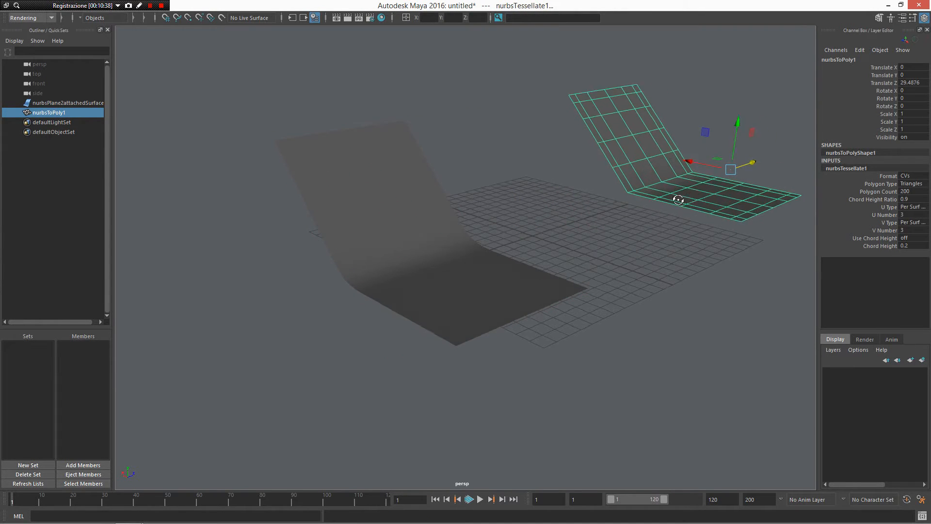
- Compare the wireframe of the attached NURBS surface with that of its polygon copy
left_click_drag(677, 199, 578, 276, "alt")
left_click(616, 288)
left_click(338, 284)
left_click(287, 296)
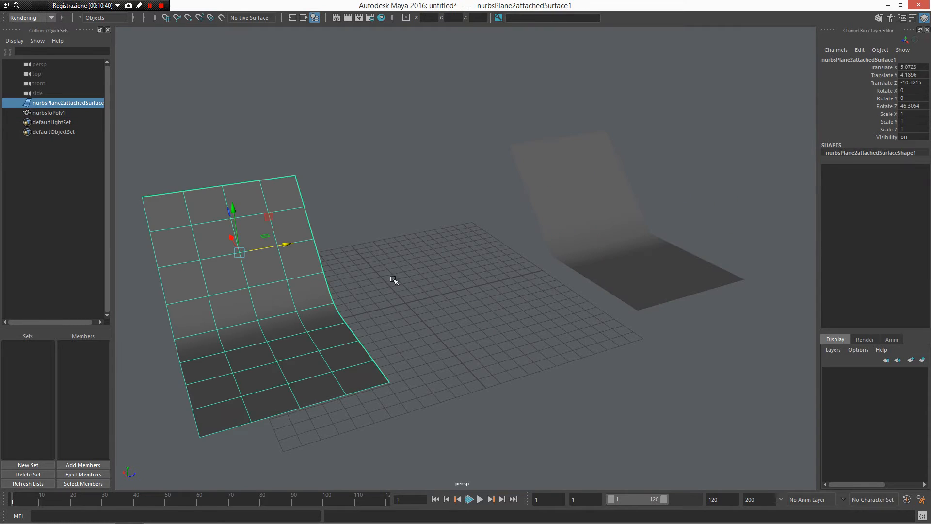
left_click(604, 259)
mouse_move(575, 237)
left_mouse_down("alt")
mouse_move(589, 234)
mouse_move(579, 228)
left_mouse_up("alt")
left_click_drag(628, 258, 582, 252, "alt")
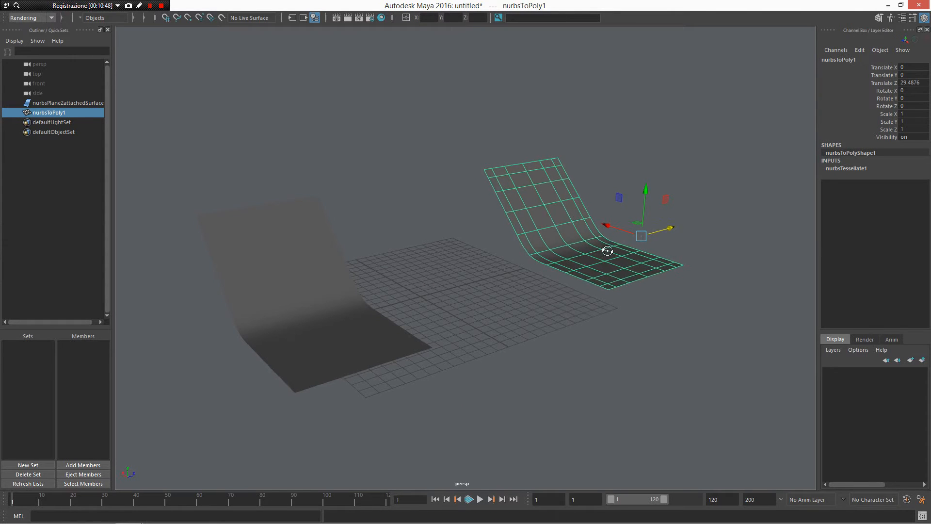
left_click_drag(607, 249, 557, 261, "alt")
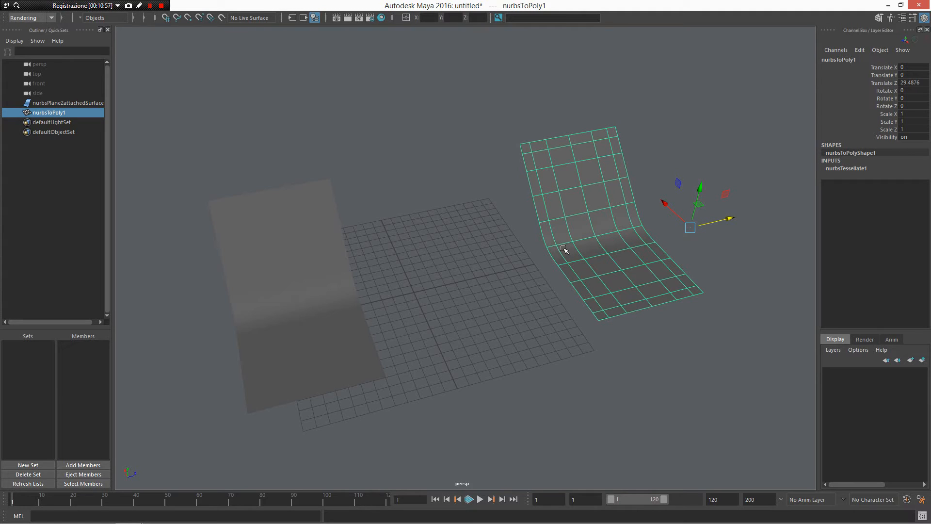
- Delete the polygon copy of the curved surface
left_click(504, 272)
left_click_drag(504, 273, 551, 271, "alt")
left_click(514, 279)
key("Delete")
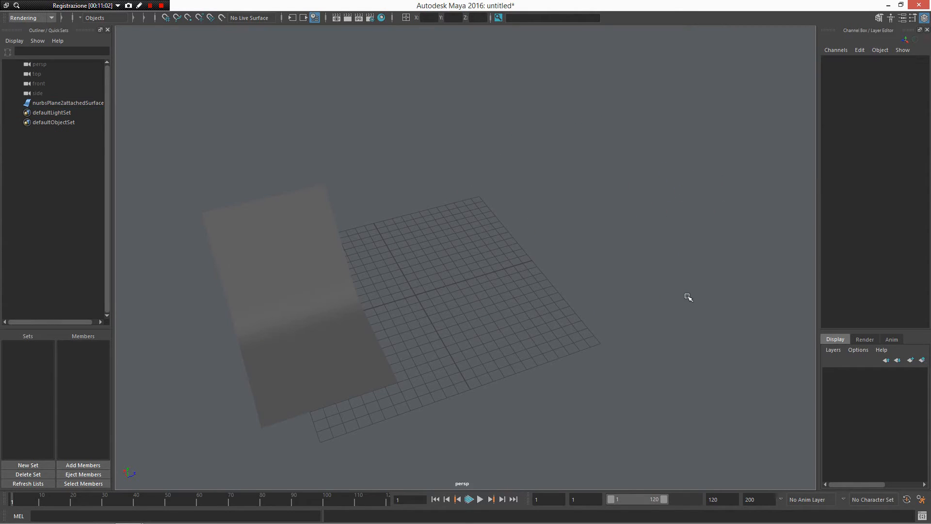
- Select the remaining attached NURBS surface and delete it to empty the scene
left_click(252, 272)
left_click_drag(252, 272, 501, 430, "alt")
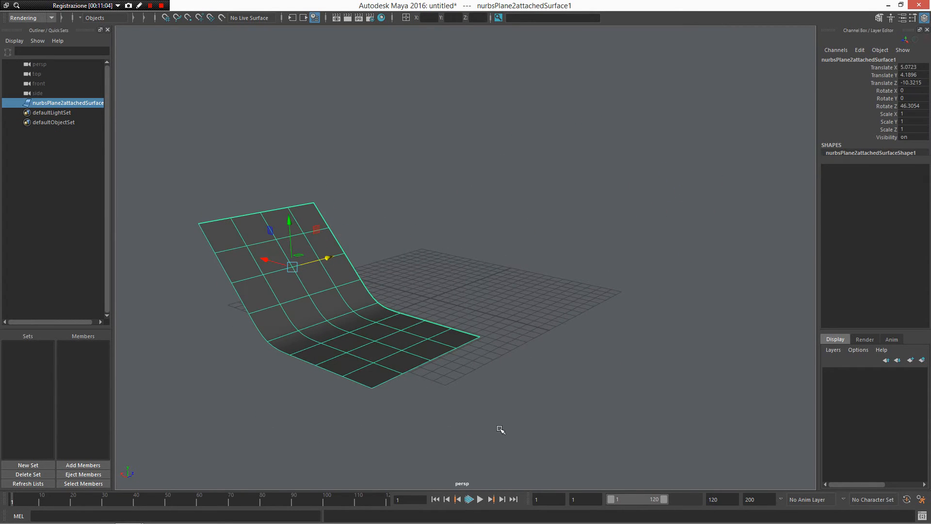
left_click_drag(430, 354, 482, 352, "alt")
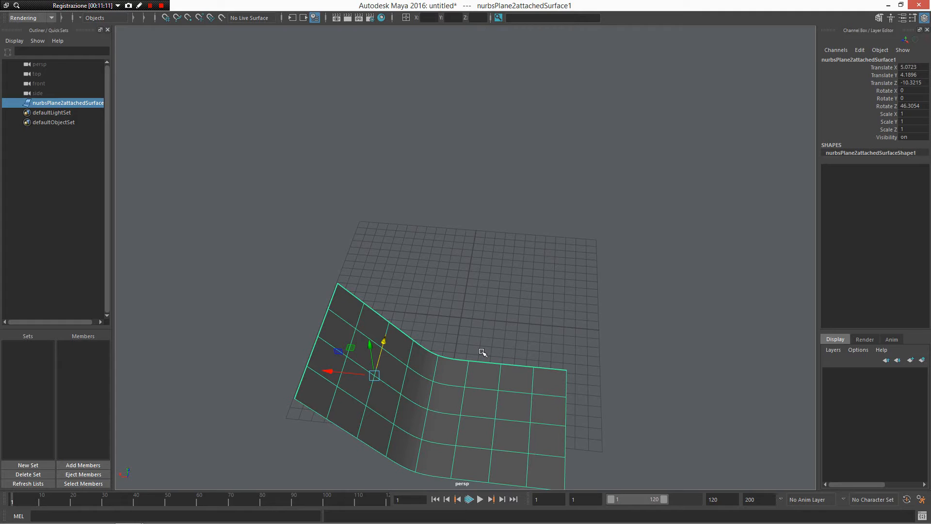
key("Delete")
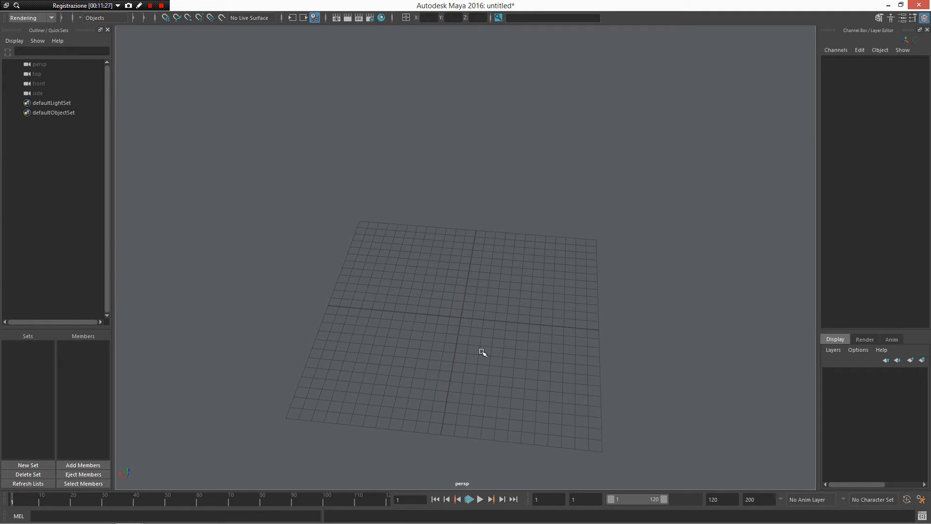
- Create a polygon cube about 14.03 units wide, high and deep, standing near the centre of the grid
key("space")
left_click_drag(508, 322, 505, 241, "alt")
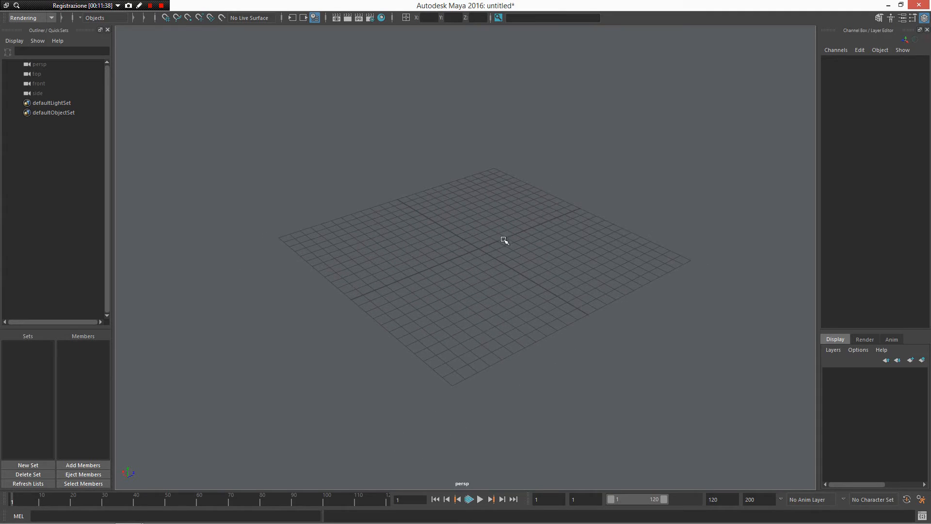
key("space")
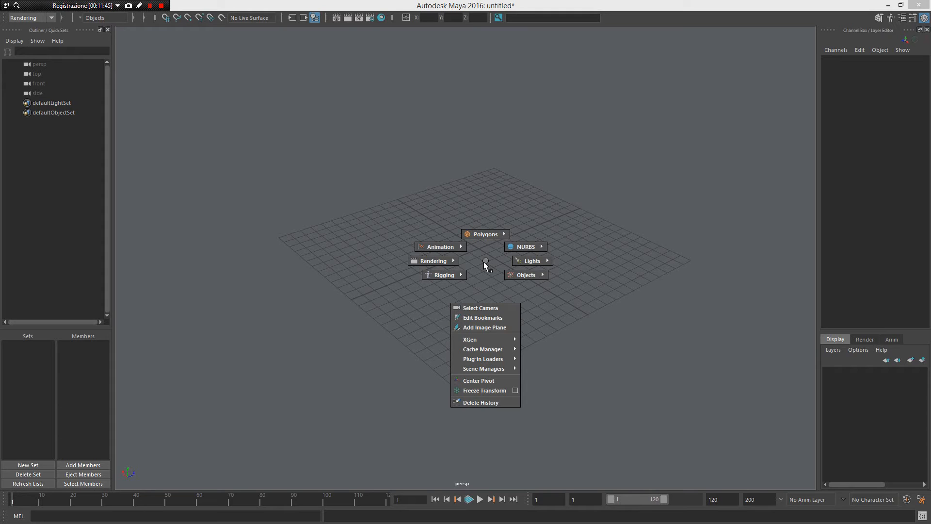
mouse_move(484, 262)
right_mouse_down()
mouse_move(486, 189)
mouse_move(465, 198)
mouse_move(528, 193)
right_mouse_up()
left_click(484, 252)
left_click_drag(573, 239, 573, 240)
left_click_drag(574, 240, 553, 179, "alt")
- Convert the cube to a subdivision surface with Poly to Legacy Subdiv and select the resulting object
right_click_drag(554, 167, 650, 270, "shift")
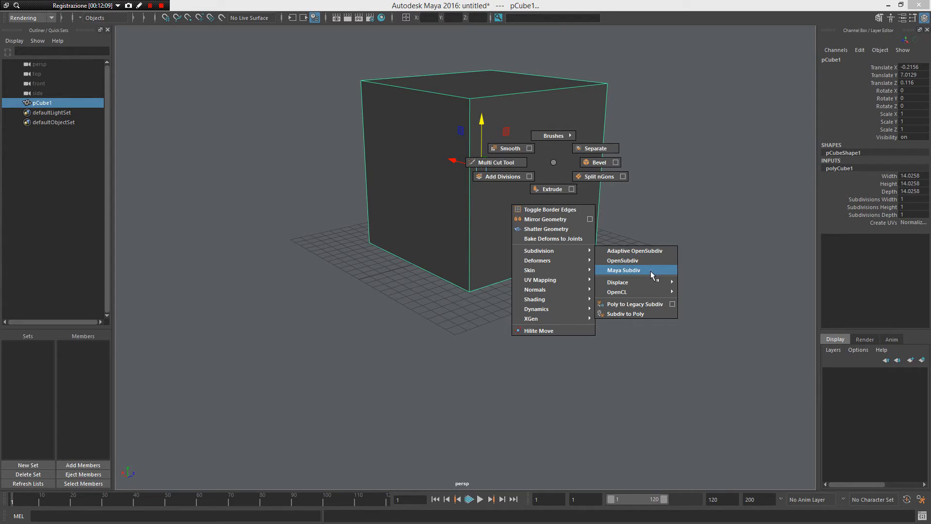
right_click_drag(651, 270, 659, 302, "shift")
left_click_drag(645, 159, 573, 246, "alt")
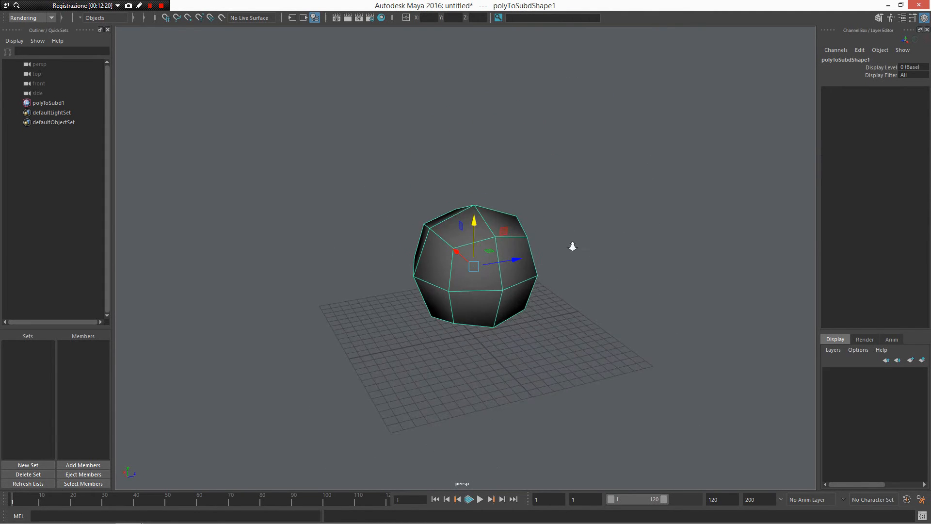
right_click_drag(573, 247, 591, 250, "alt")
left_click(590, 249)
left_click_drag(595, 212, 389, 327)
left_click_drag(473, 294, 495, 346, "alt")
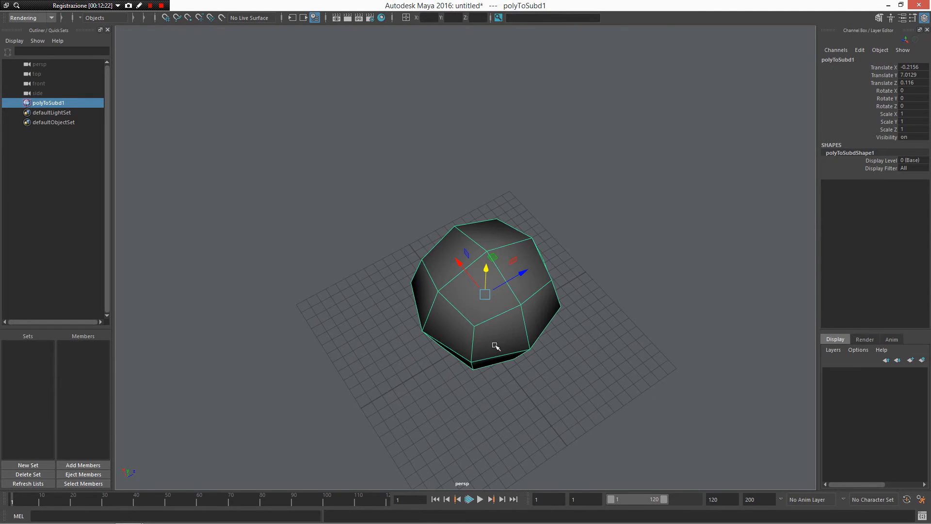
left_click_drag(567, 302, 566, 304, "alt")
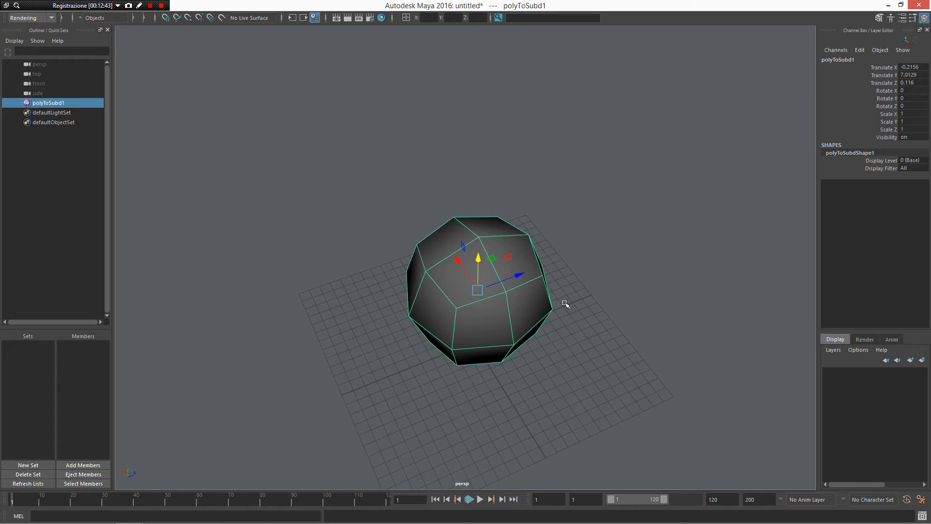
- Switch the viewport renderer to Legacy Default Viewport and inspect the subdivision surface from closer up
key("space")
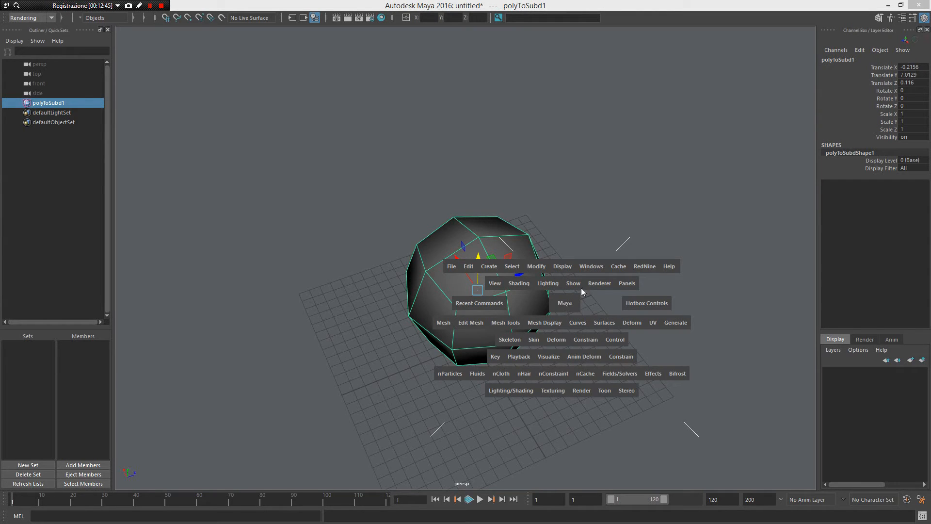
left_click(604, 286)
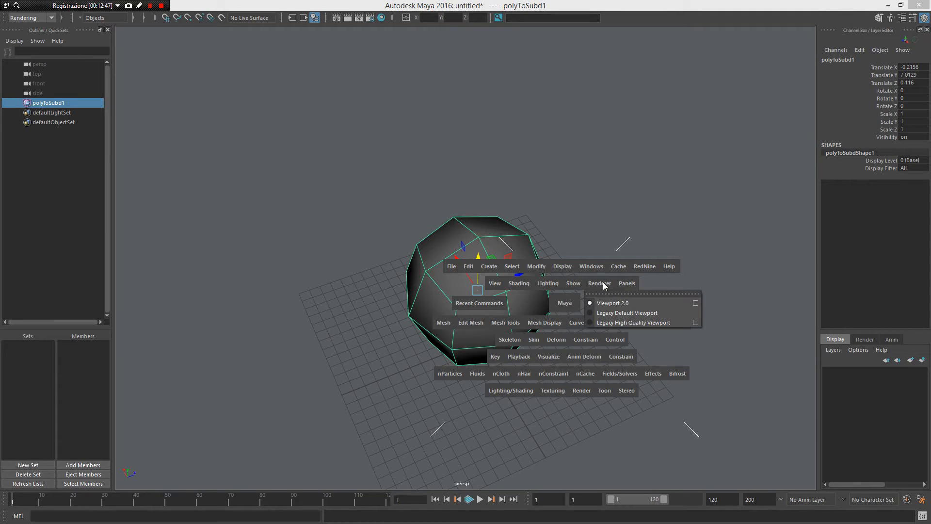
left_click(644, 314)
left_click_drag(564, 289, 470, 286, "alt")
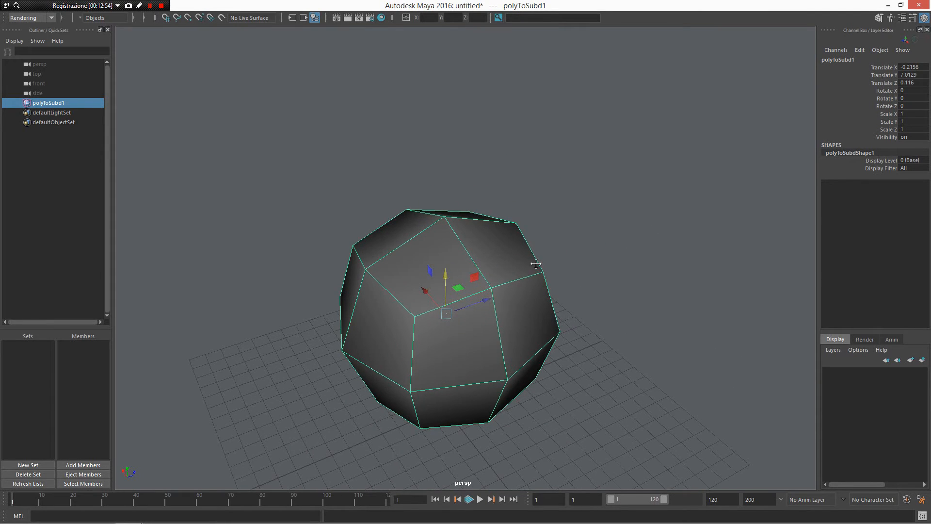
left_click_drag(535, 263, 548, 236, "alt")
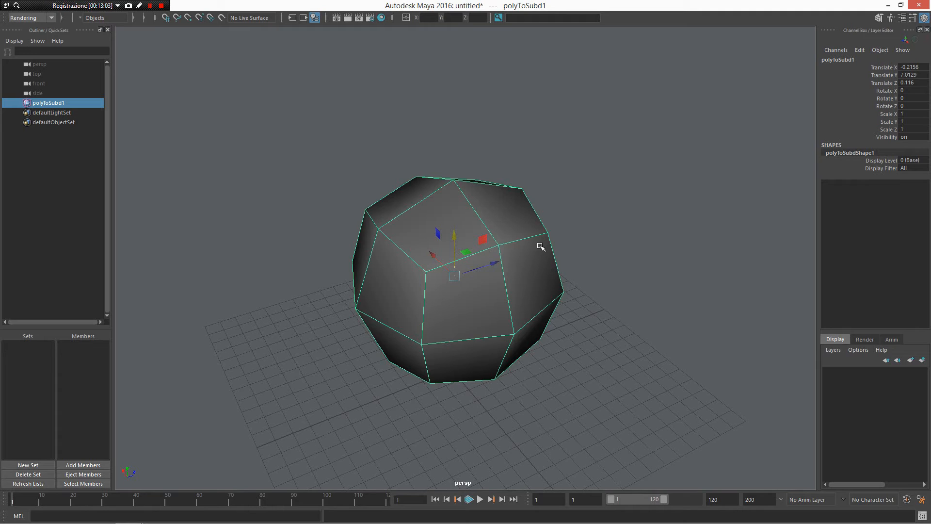
- Switch the subdivision surface to edge editing, select one top edge of its control cage, and set the display to smooth
right_click_drag(540, 235, 542, 212)
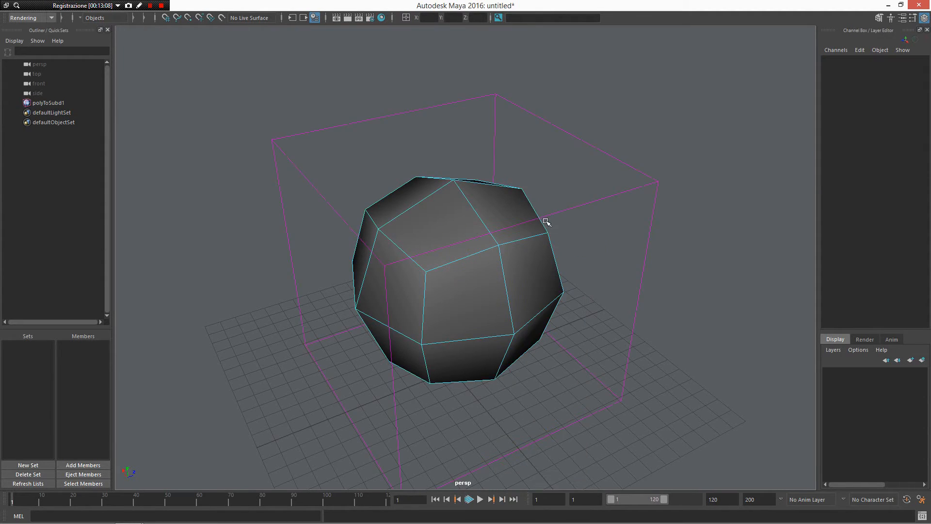
left_click_drag(569, 202, 632, 270, "alt")
left_click(601, 124)
key("3")
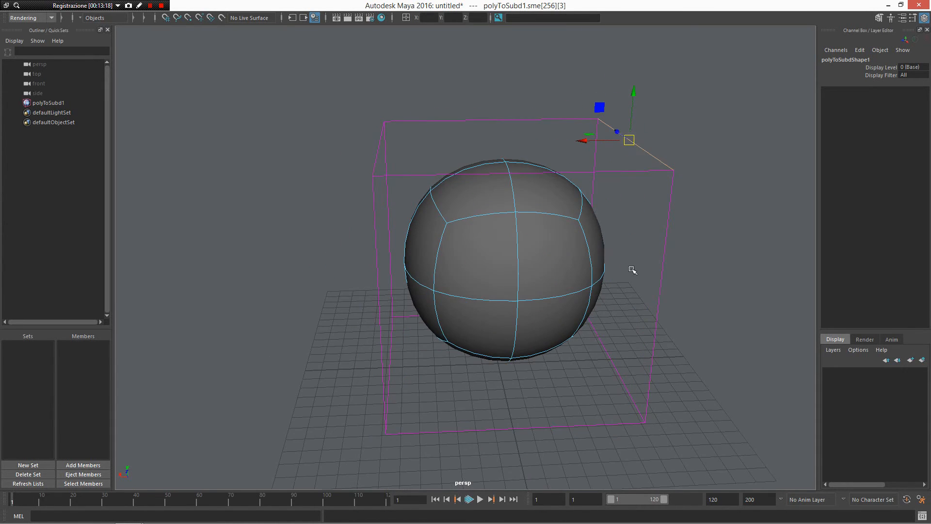
- Try moving the selected top cage edge outward from the subdivision surface, undoing each move
left_click_drag(630, 141, 689, 99)
key("ctrl+z")
left_click_drag(644, 228, 602, 232, "alt")
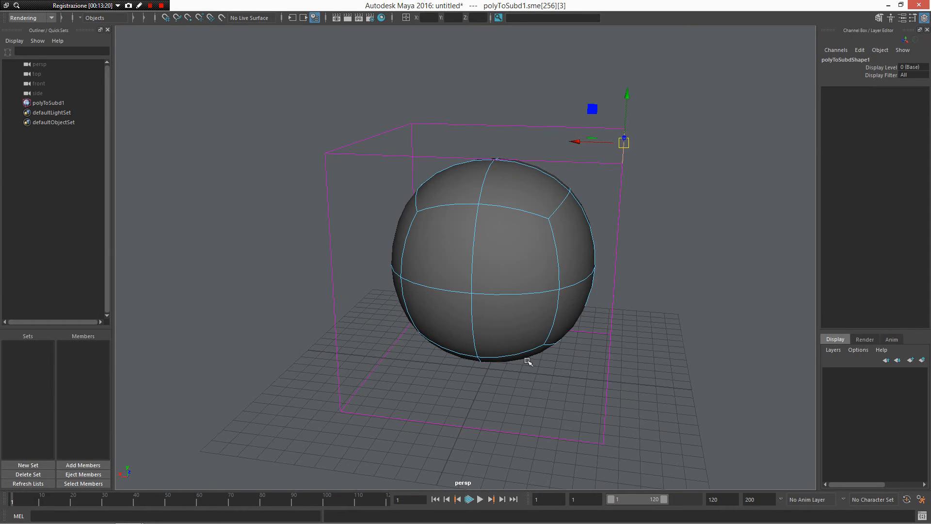
left_click_drag(705, 250, 730, 333, "alt")
left_click_drag(478, 247, 509, 333, "alt")
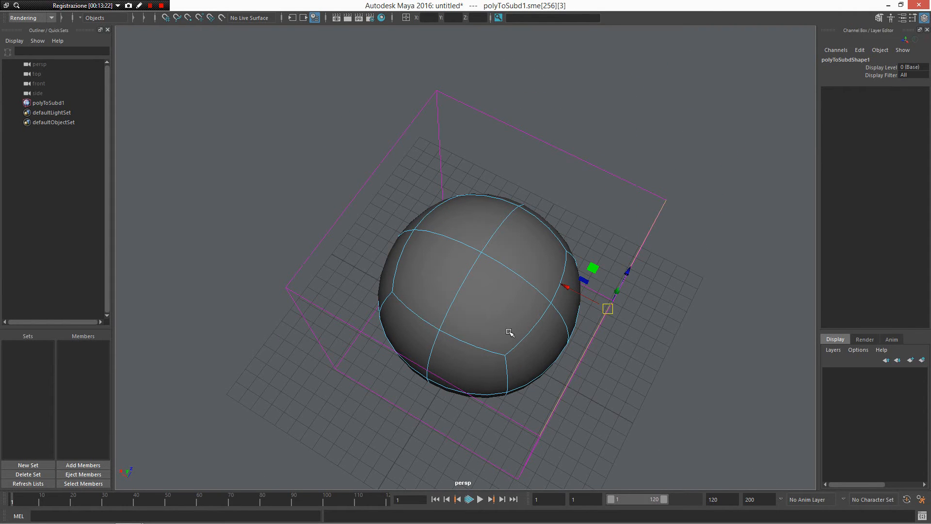
left_click_drag(540, 282, 517, 281, "alt")
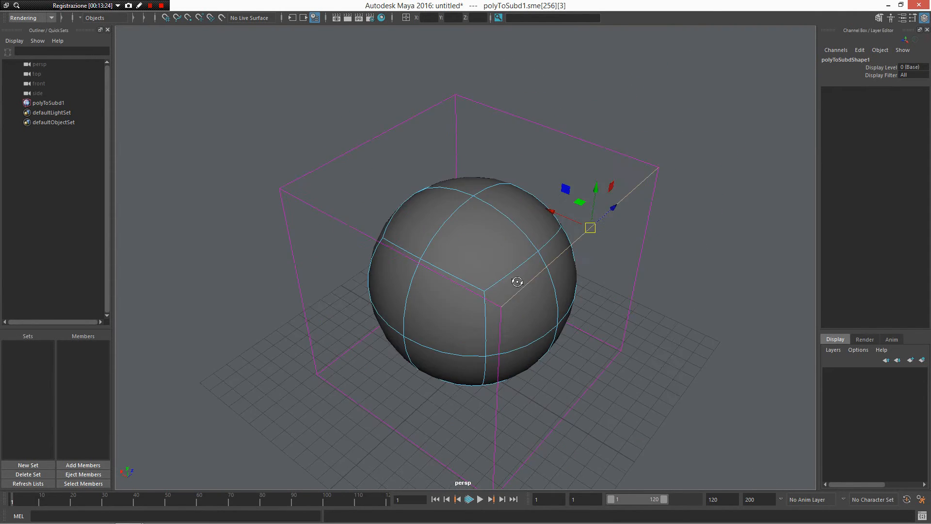
left_click_drag(592, 231, 638, 185)
key("ctrl+z")
- Switch to vertex editing and try moving top corner control vertices outward, undoing each move
right_click_drag(625, 143, 629, 151)
left_click_drag(639, 147, 714, 90)
key("ctrl+z")
left_click_drag(500, 193, 448, 205, "alt")
left_click(295, 132)
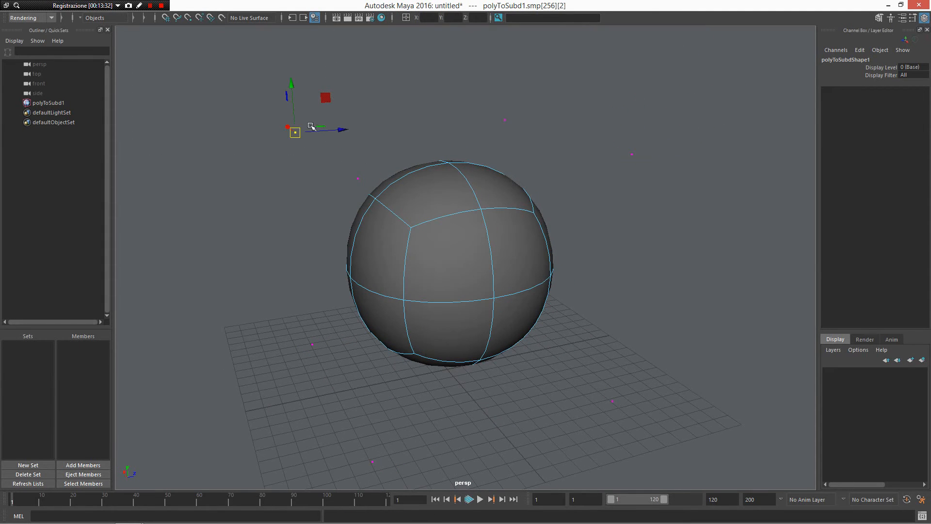
left_click_drag(294, 135, 218, 146)
key("ctrl+z")
left_click_drag(328, 191, 334, 186, "alt")
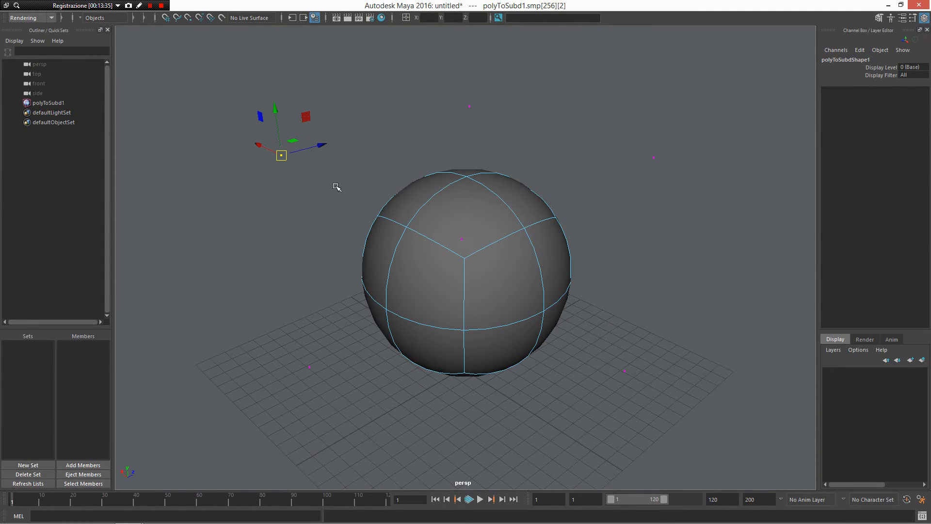
- Return the surface to object selection, then show its edges and select the top cage edge facing the view
left_click(441, 222)
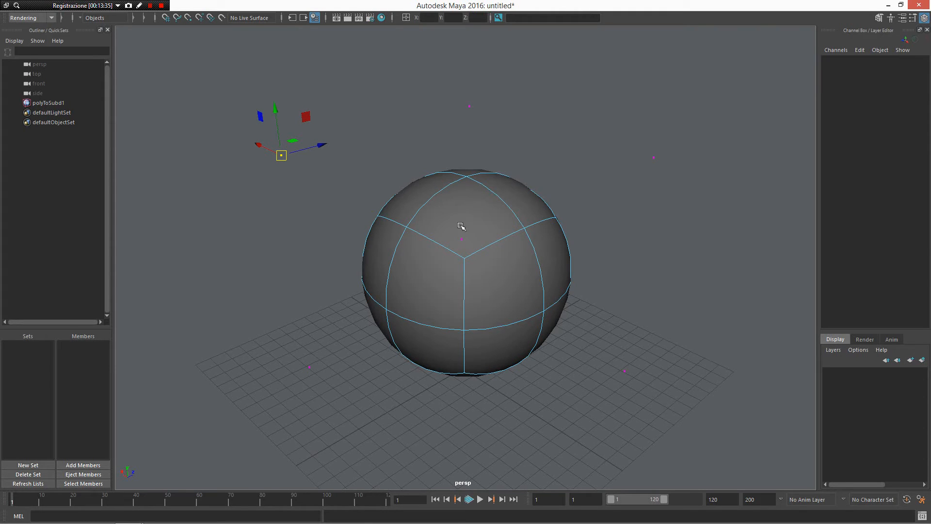
right_click_drag(441, 222, 481, 209)
left_click_drag(507, 265, 480, 232, "alt")
right_click(520, 247, "shift")
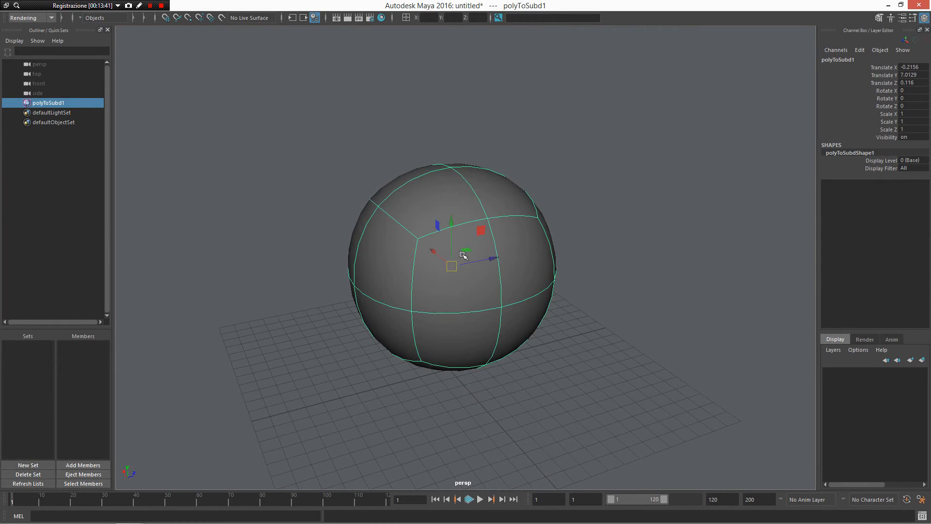
right_click_drag(504, 232, 508, 208)
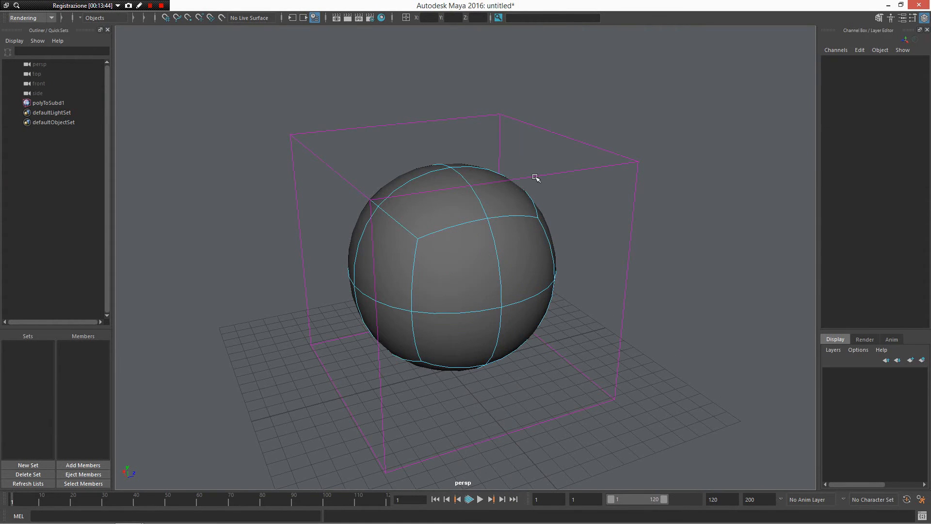
left_click(535, 177)
middle_click_drag(568, 192, 540, 213)
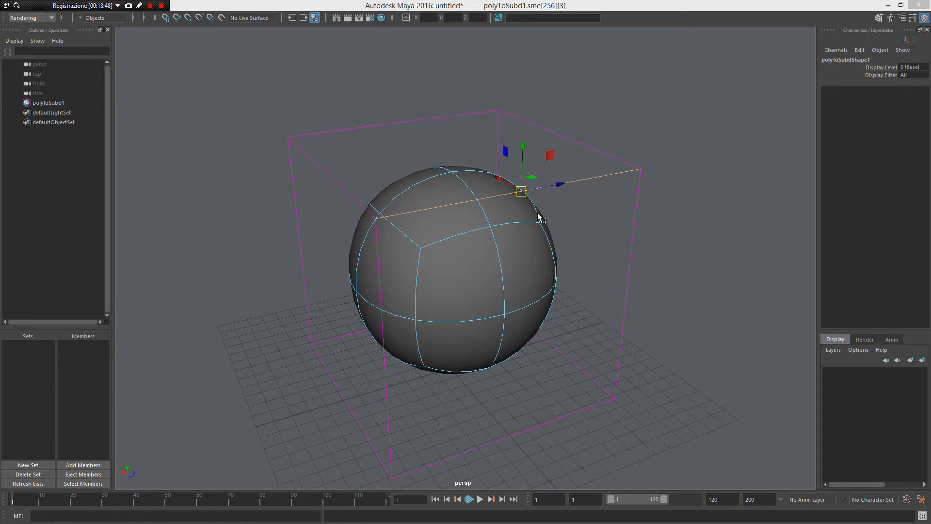
- Apply Partial Crease repeatedly to the selected top cage edge to sharpen the surface along it
right_click_drag(538, 215, 541, 217, "shift")
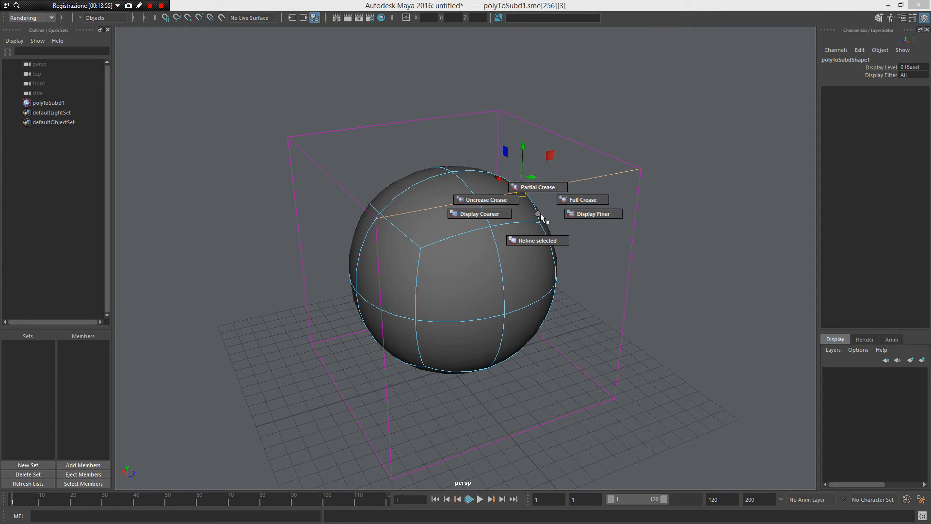
right_click_drag(540, 213, 544, 175, "shift")
left_click_drag(532, 241, 594, 205, "alt")
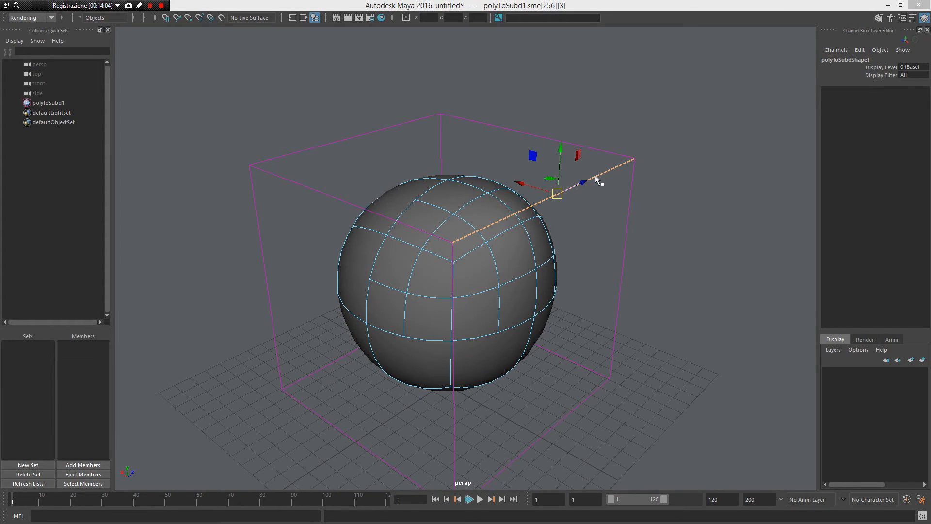
right_click_drag(595, 176, 596, 113, "shift")
mouse_move(600, 191)
left_mouse_down("alt")
mouse_move(622, 184)
mouse_move(601, 181)
left_mouse_up("alt")
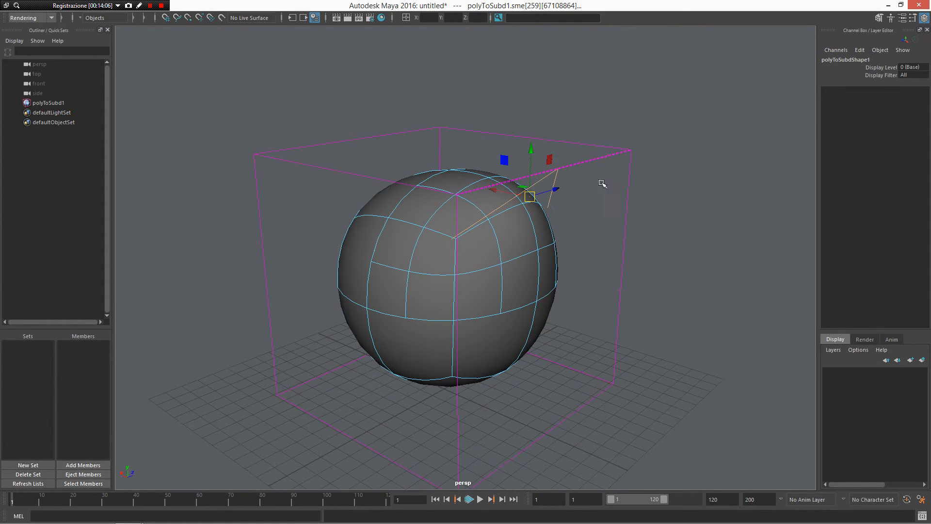
right_click_drag(601, 156, 600, 97, "shift")
left_click_drag(599, 156, 588, 176, "alt")
right_click_drag(584, 189, 585, 131, "shift")
left_click_drag(592, 168, 566, 211, "alt")
right_click_drag(575, 185, 574, 141, "shift")
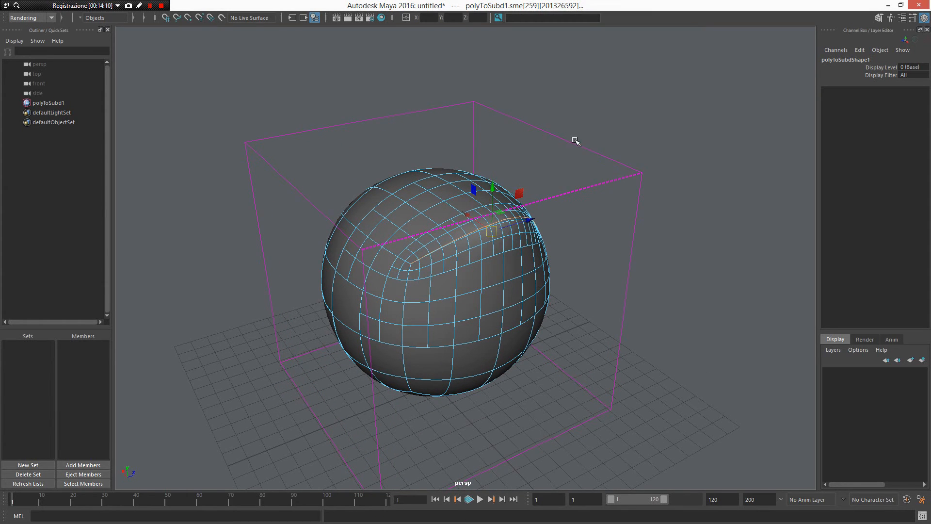
left_click_drag(585, 170, 601, 191, "alt")
right_click_drag(594, 172, 591, 77, "shift")
- Inspect the creased ridge, reselect its dashed cage edge, and use Display Finer to show the level 1 control mesh
left_click(599, 207)
left_click_drag(599, 207, 569, 218, "alt")
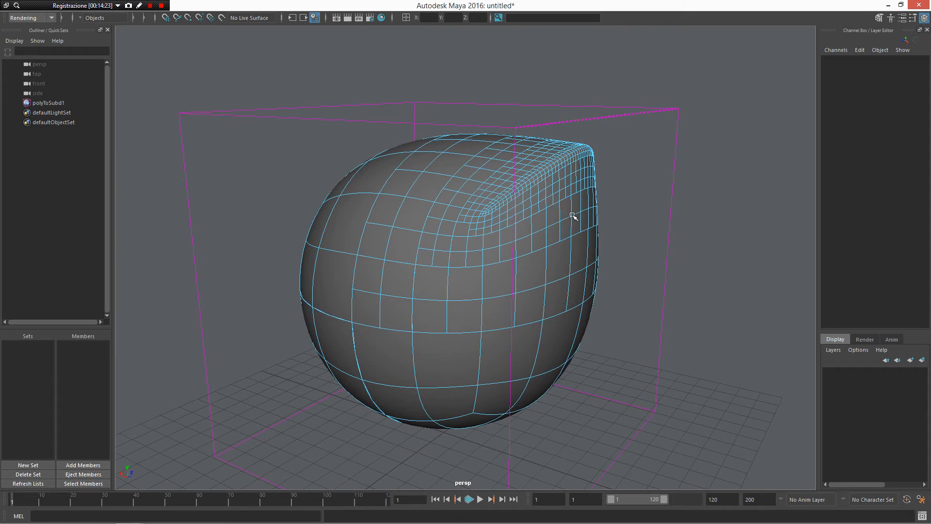
left_click_drag(572, 216, 377, 276, "alt")
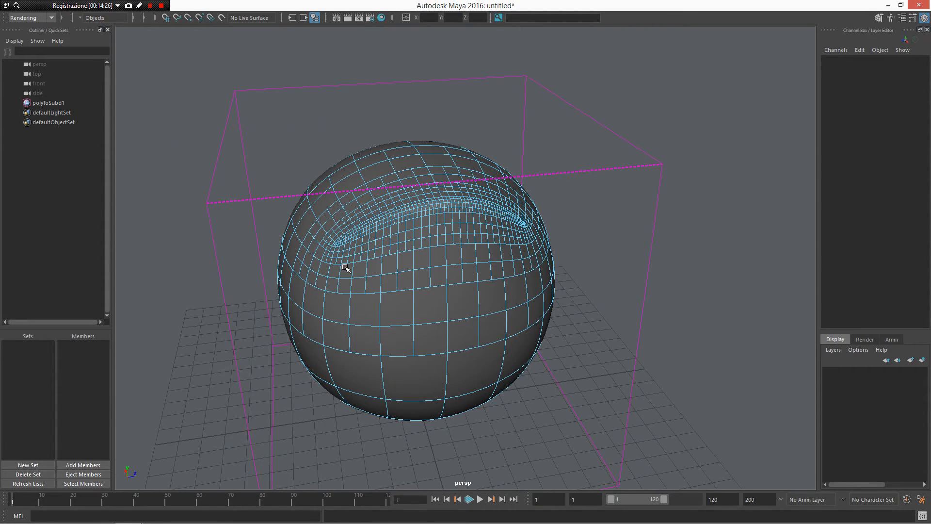
left_click_drag(359, 253, 587, 151, "alt")
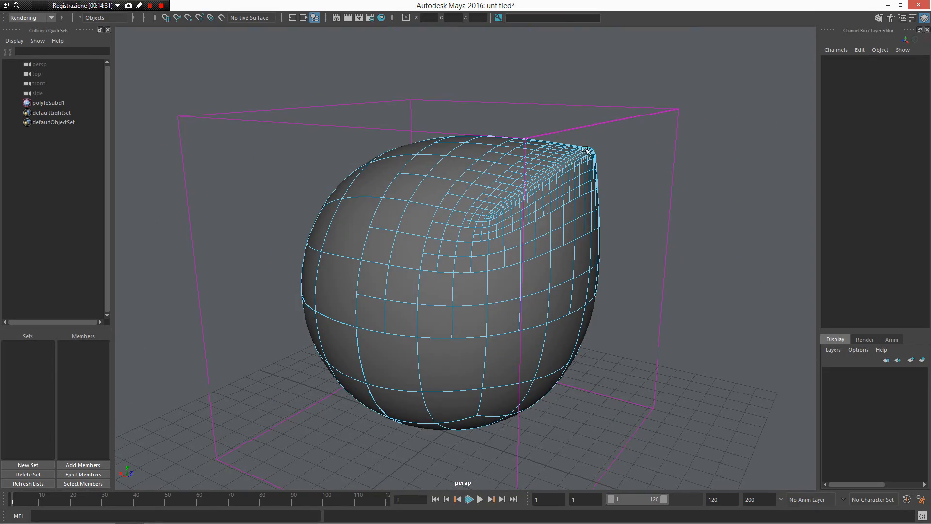
left_click(628, 120)
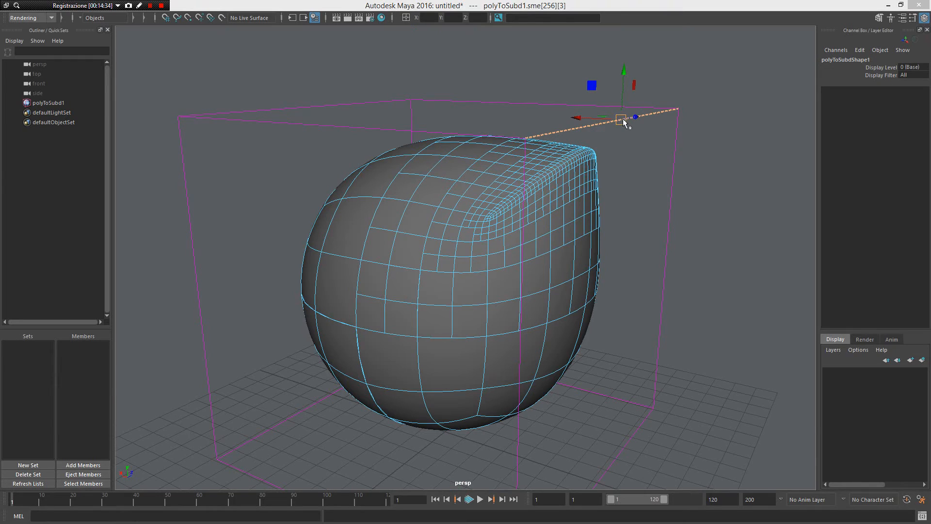
right_click(624, 120, "shift")
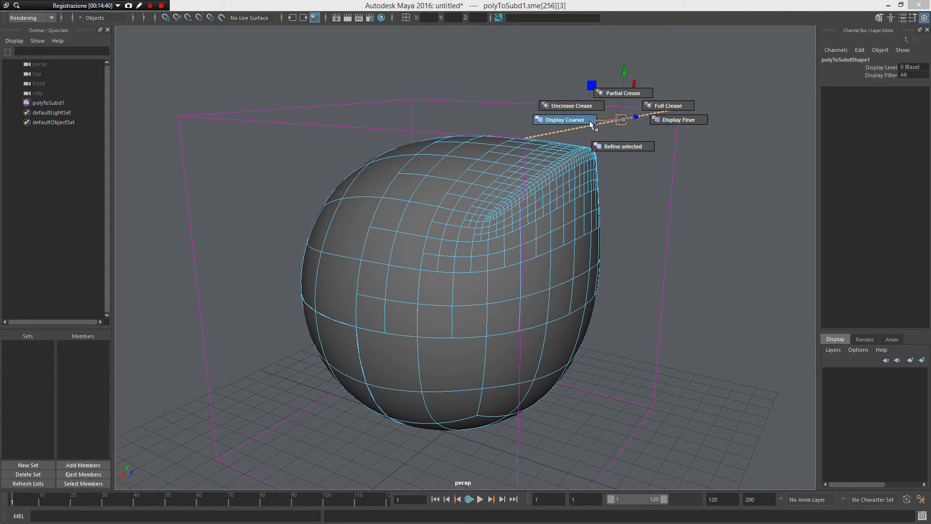
left_click(666, 118)
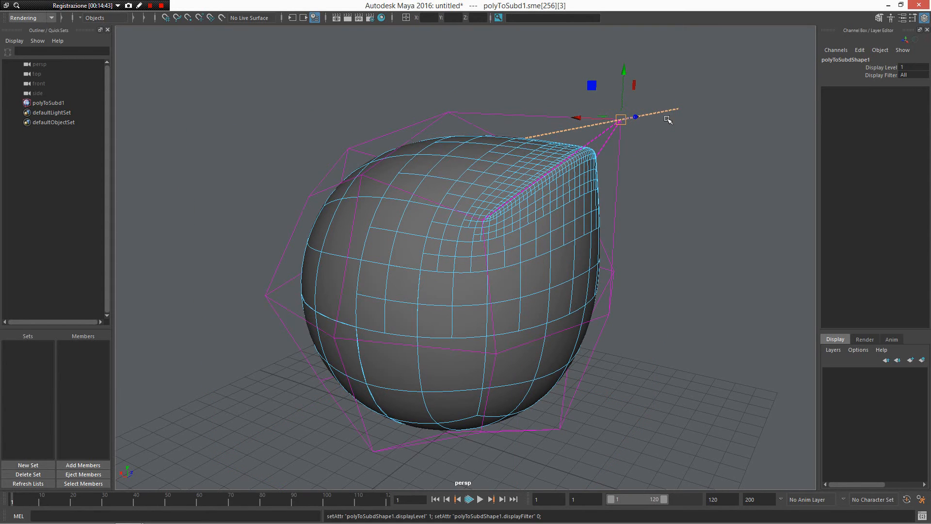
left_click_drag(653, 153, 616, 194, "alt")
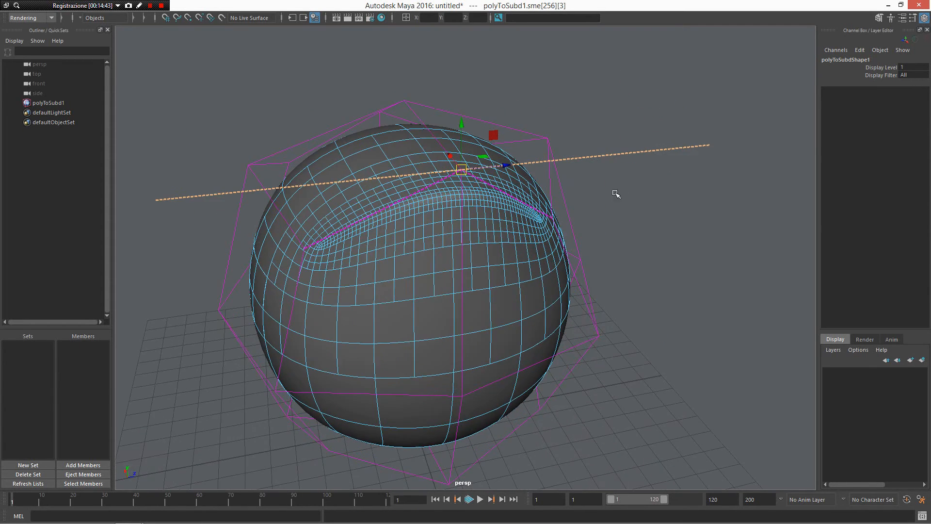
- Switch the control mesh display back to level 0, then refine it to display level 2
right_click_drag(498, 179, 562, 193)
scroll(517, 199, "up", 3)
left_click_drag(517, 199, 619, 172, "alt")
right_click_drag(617, 170, 536, 184)
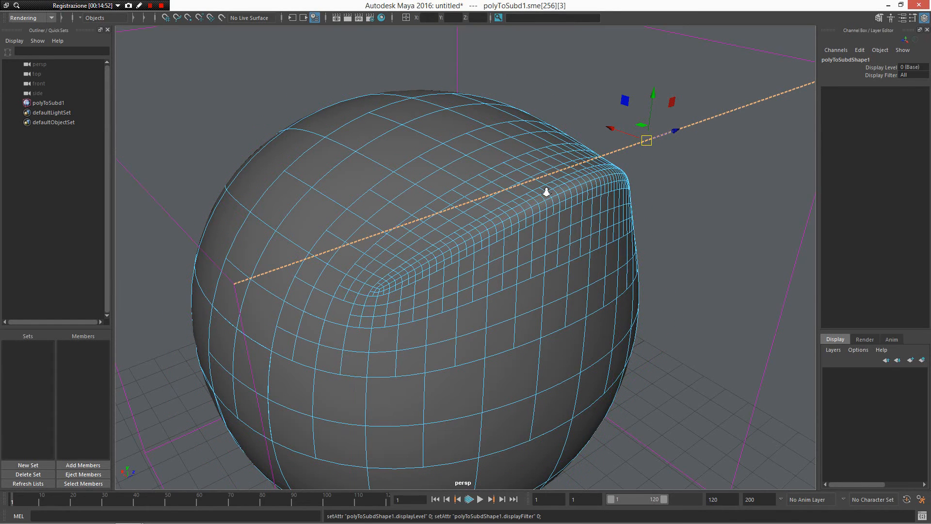
left_click_drag(636, 243, 534, 182, "alt")
right_click_drag(534, 183, 592, 179)
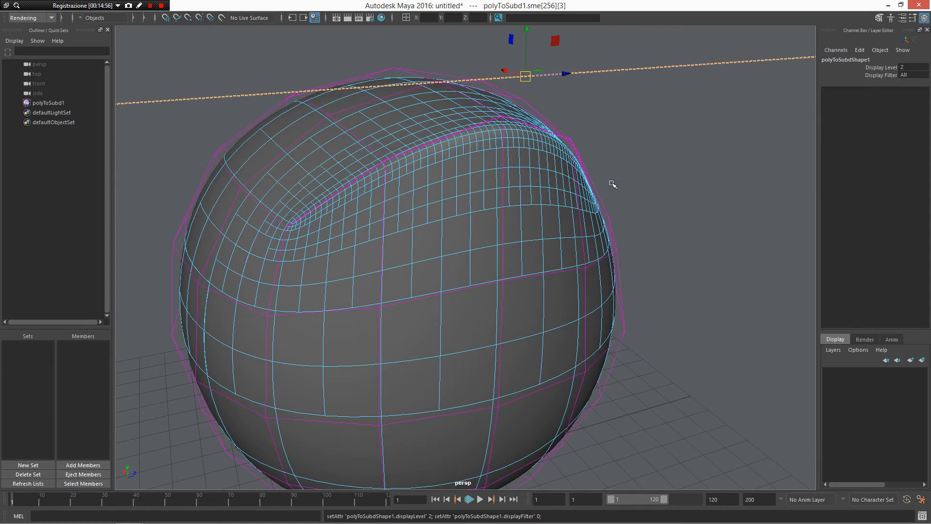
mouse_move(609, 183)
left_mouse_down("alt")
mouse_move(603, 193)
mouse_move(596, 177)
left_mouse_up("alt")
- Select the level 2 edges in the middle of the creased ridge and pull them outward into an overhanging lip
left_click(580, 102)
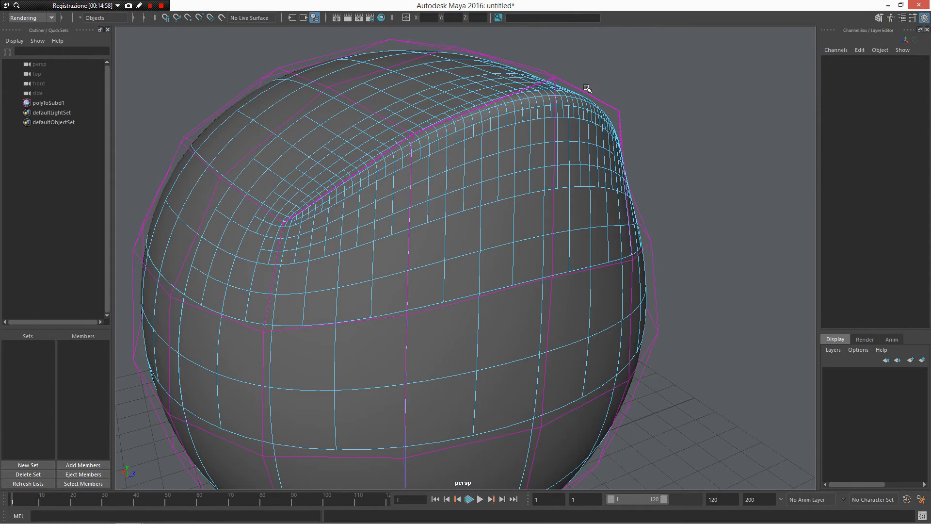
left_click(586, 90)
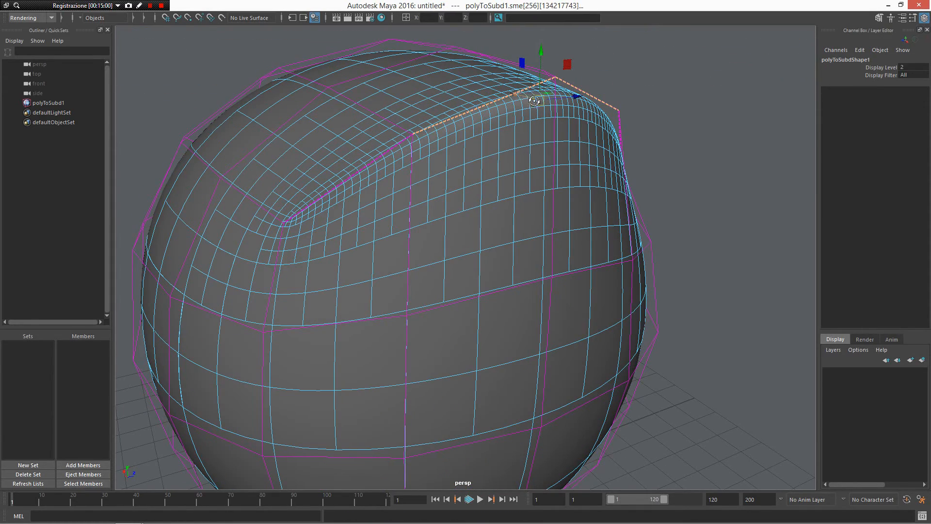
left_click_drag(527, 99, 764, 194, "alt")
right_click_drag(764, 194, 701, 129, "alt")
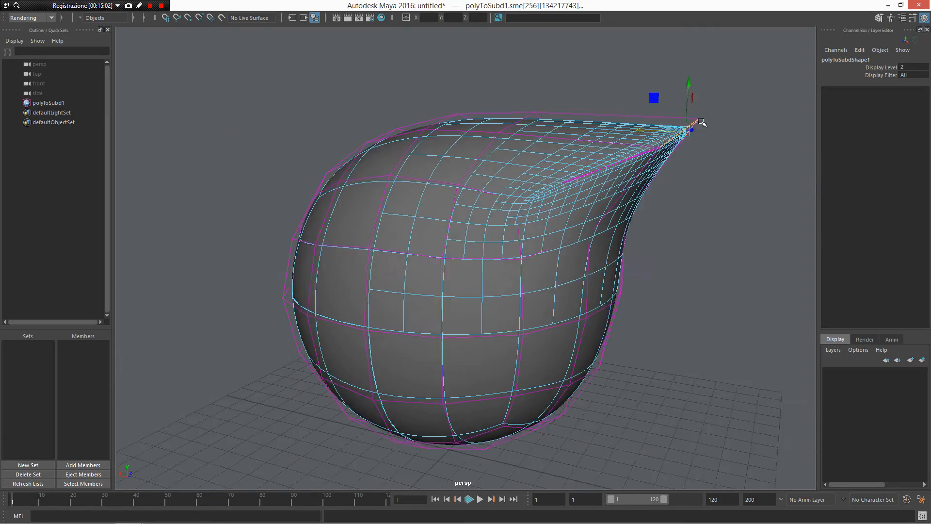
left_click_drag(700, 129, 618, 146, "alt")
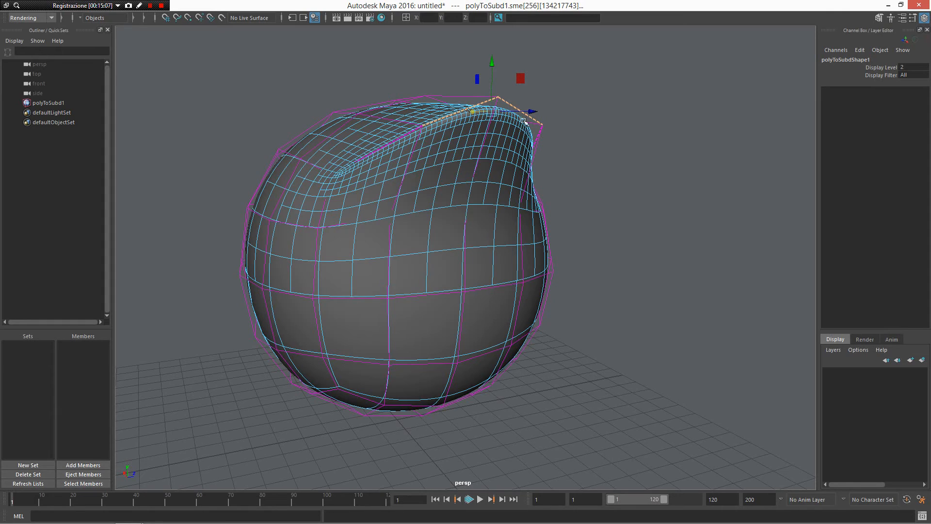
left_click_drag(524, 120, 435, 88, "alt")
right_click_drag(434, 87, 435, 150, "alt")
left_click_drag(435, 150, 543, 194, "alt")
- Use Display Finer on the lip's selected edges to show the level 3 control mesh
right_click(546, 196, "shift")
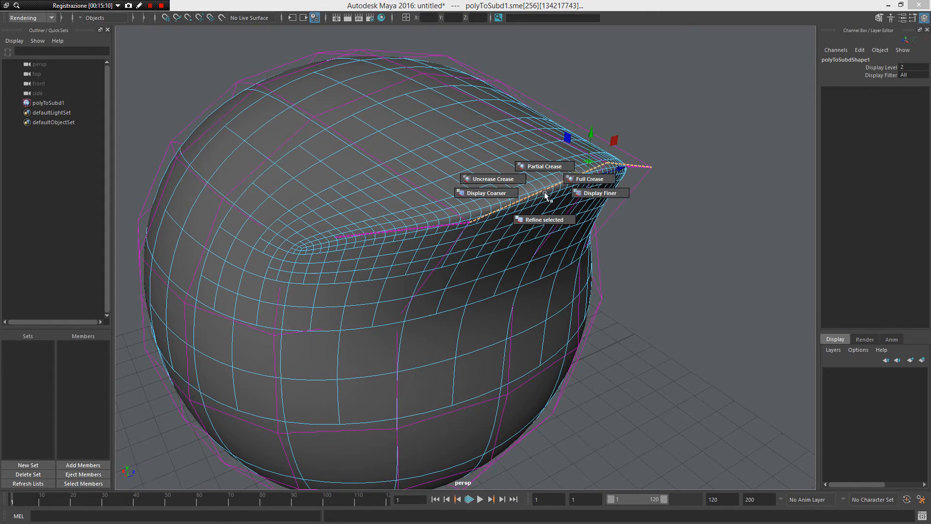
left_click(578, 193)
left_click_drag(577, 193, 470, 168, "alt")
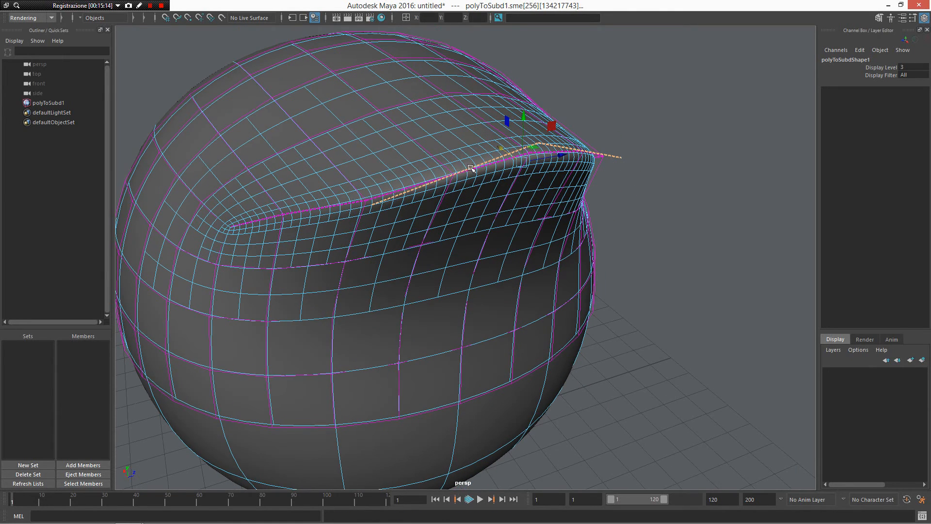
- Select the two adjoining level 3 edges along the lip's outer rim and apply a Full Crease to them
left_click(432, 180)
left_click(484, 166, "shift")
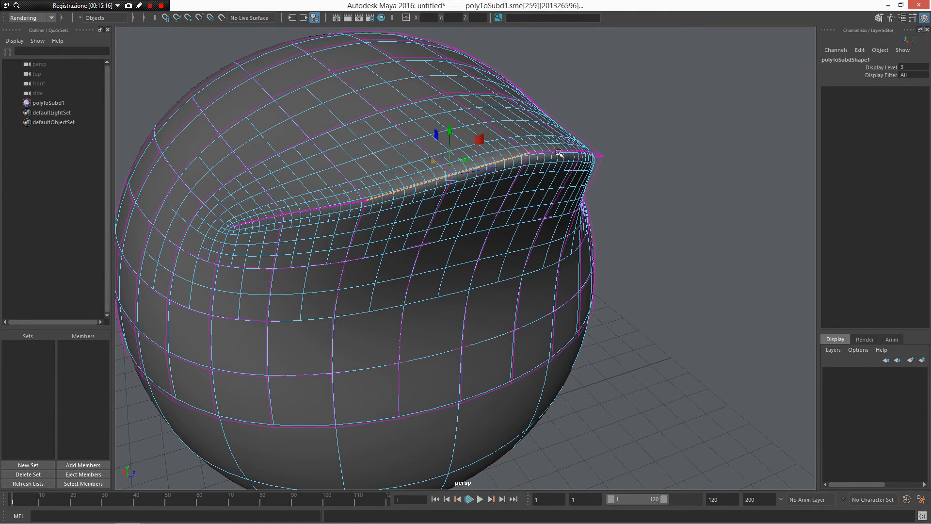
left_click(588, 151, "shift")
left_click(597, 155, "shift")
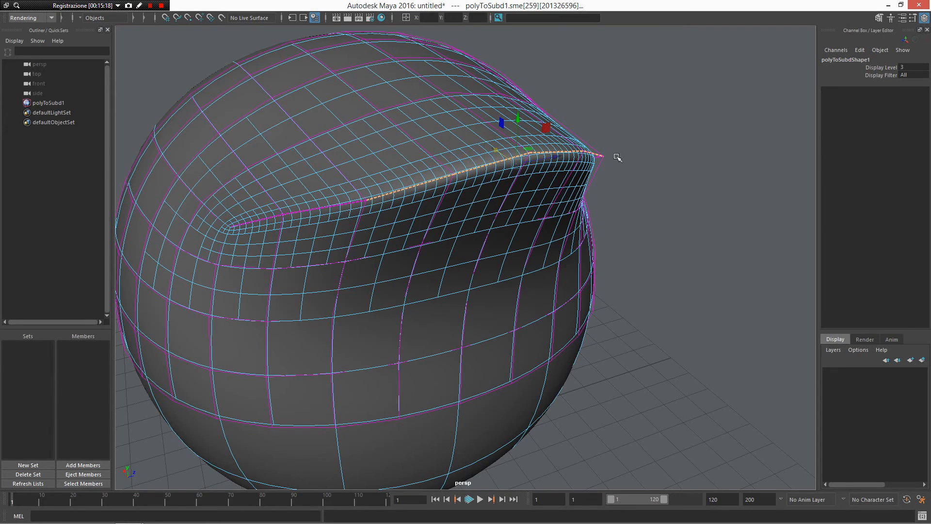
scroll(621, 210, "up", 3)
mouse_move(639, 208)
left_mouse_down("alt")
mouse_move(622, 210)
mouse_move(655, 209)
left_mouse_up("alt")
left_click(504, 176)
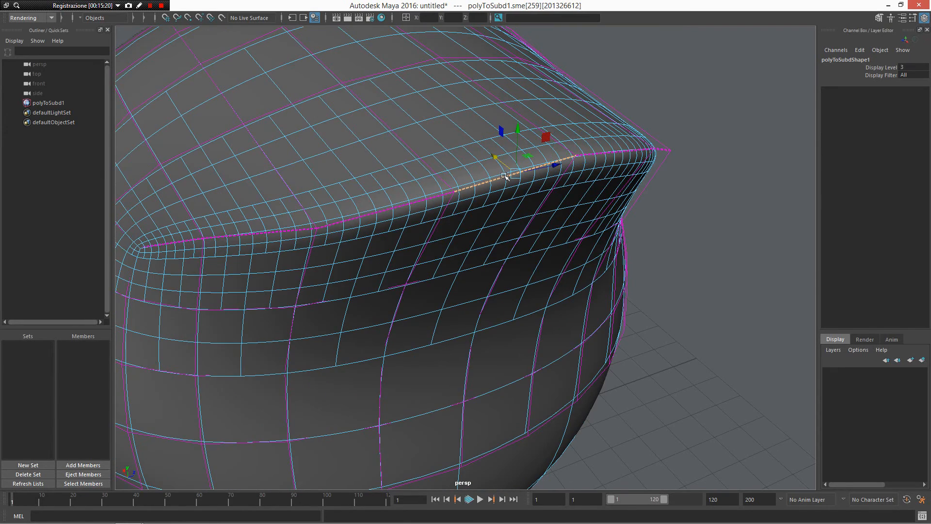
left_click(614, 152, "shift")
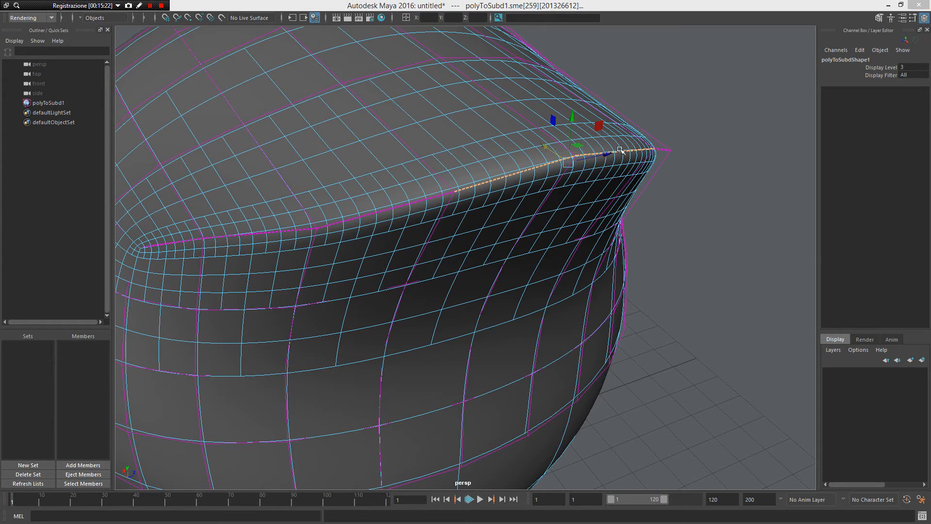
right_click(621, 151, "shift")
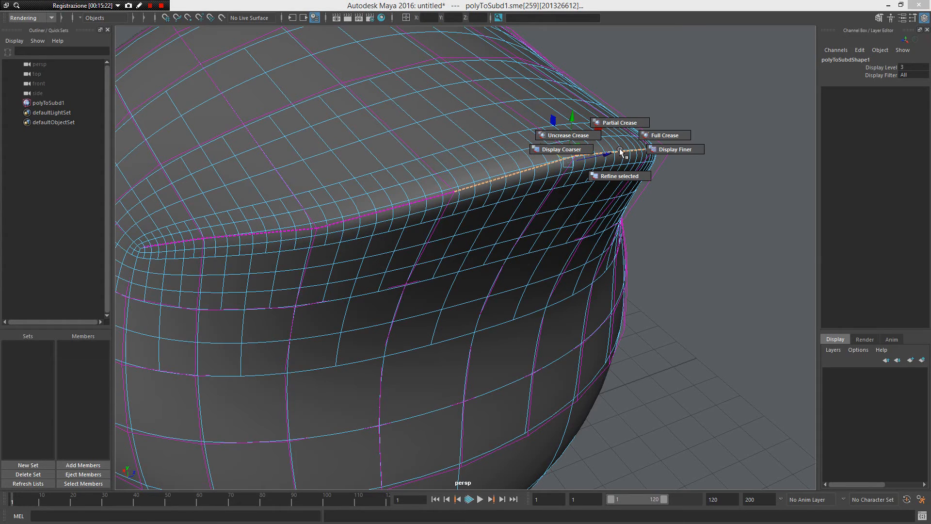
left_click(663, 137)
left_click(697, 200)
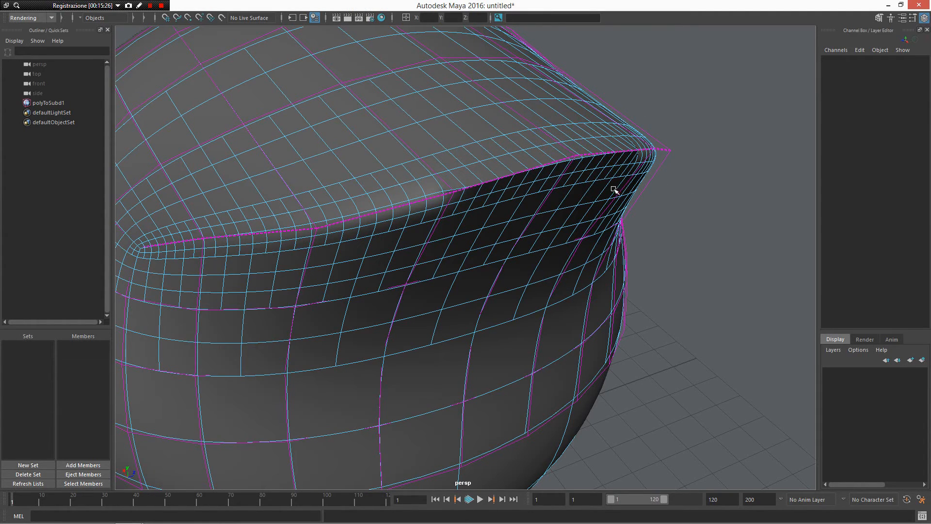
- Leave component editing and examine the sharpened lip on the shaded surface from several angles
right_click(597, 184)
left_click(646, 162)
scroll(640, 201, "up", 5)
scroll(650, 199, "down", 5)
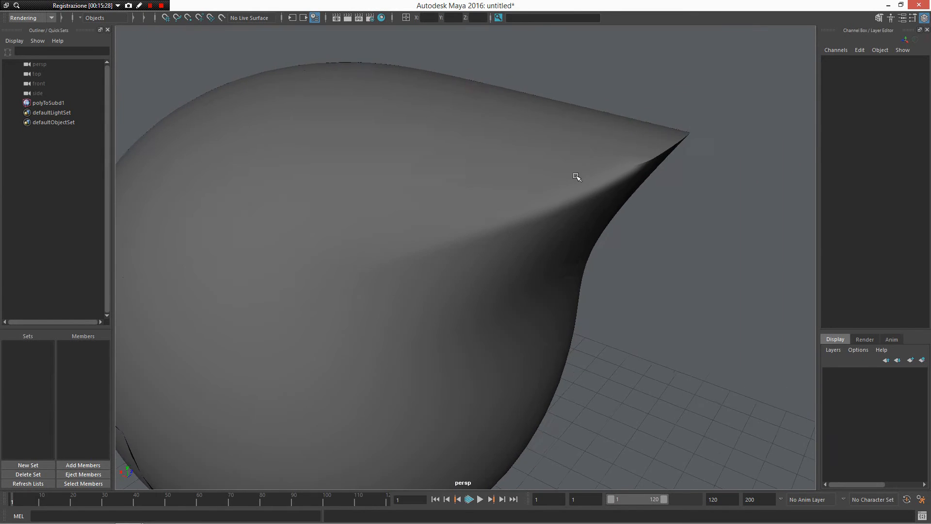
left_click_drag(640, 165, 575, 291, "alt")
left_click(577, 293)
right_click_drag(592, 312, 622, 264, "alt")
- Return to edge editing, select a control edge on the crown, and use Display Coarser to show the base level 0 cage
right_click(581, 247)
left_click_drag(622, 264, 445, 247, "alt")
left_click(465, 243)
right_click(506, 243, "shift")
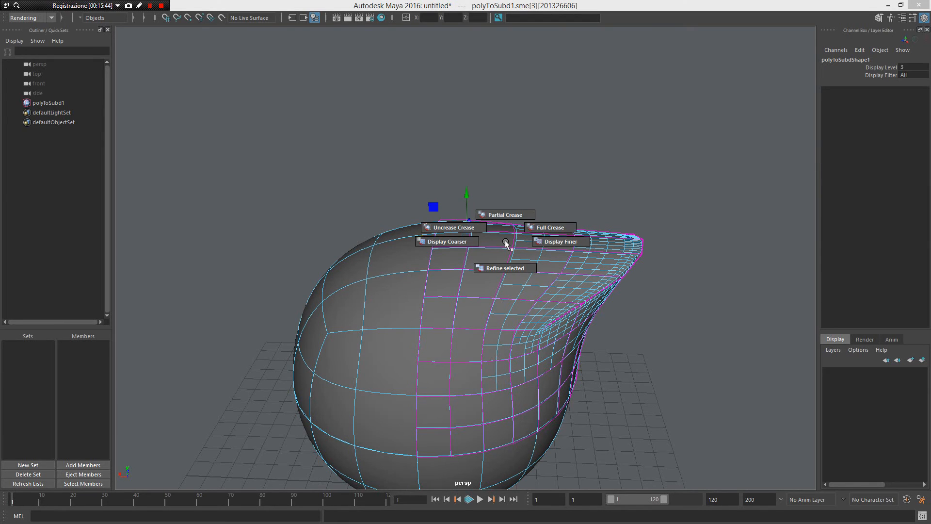
right_click_drag(506, 243, 427, 244, "shift")
left_click_drag(522, 257, 572, 260, "alt")
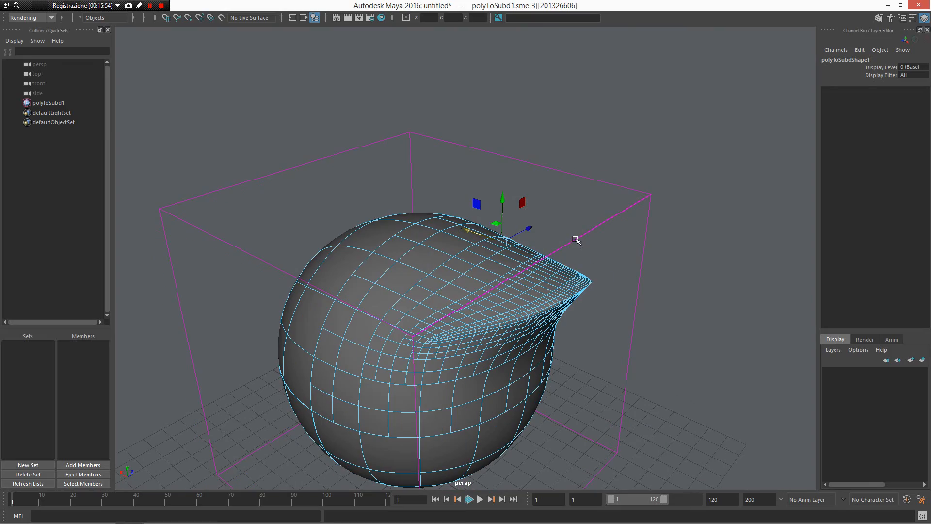
- Select the base cage's upper edge above the lip and pull it upward to stretch the surface
left_click(578, 244)
mouse_move(560, 209)
left_mouse_down()
mouse_move(569, 148)
mouse_move(574, 174)
mouse_move(576, 90)
mouse_move(588, 166)
mouse_move(624, 204)
mouse_move(607, 220)
mouse_move(564, 219)
left_mouse_up()
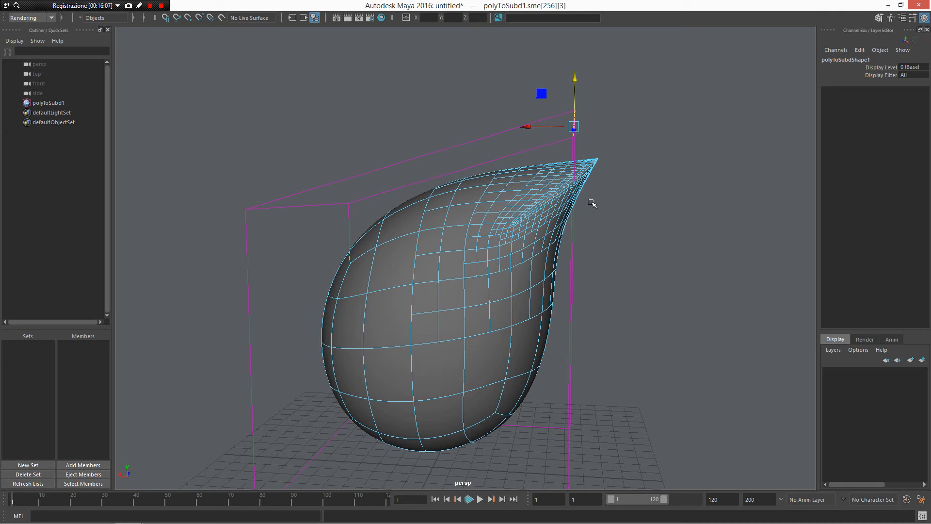
left_click_drag(494, 198, 567, 254, "alt")
- Return to object selection, select the subdivision surface, and switch it to polygon mode
right_click_drag(568, 254, 617, 252)
left_click(568, 298)
left_click_drag(568, 298, 560, 292, "alt")
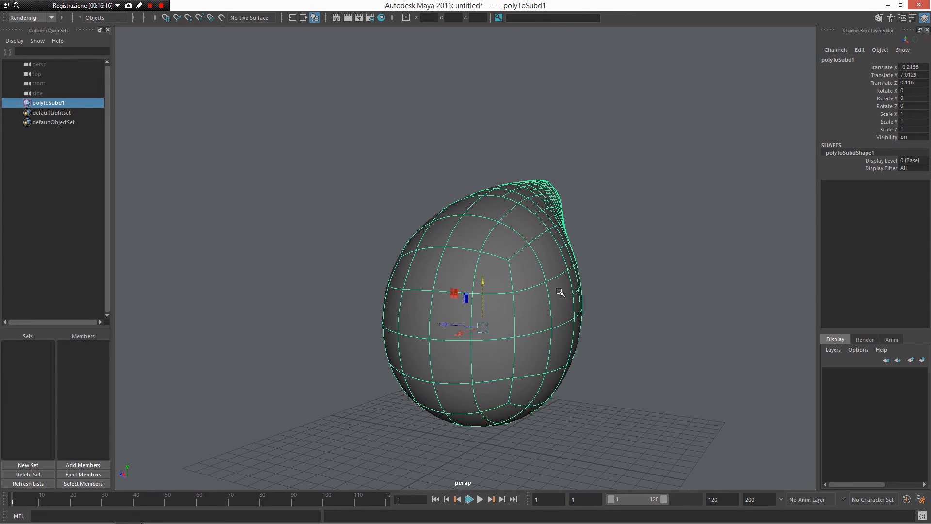
left_click(566, 290)
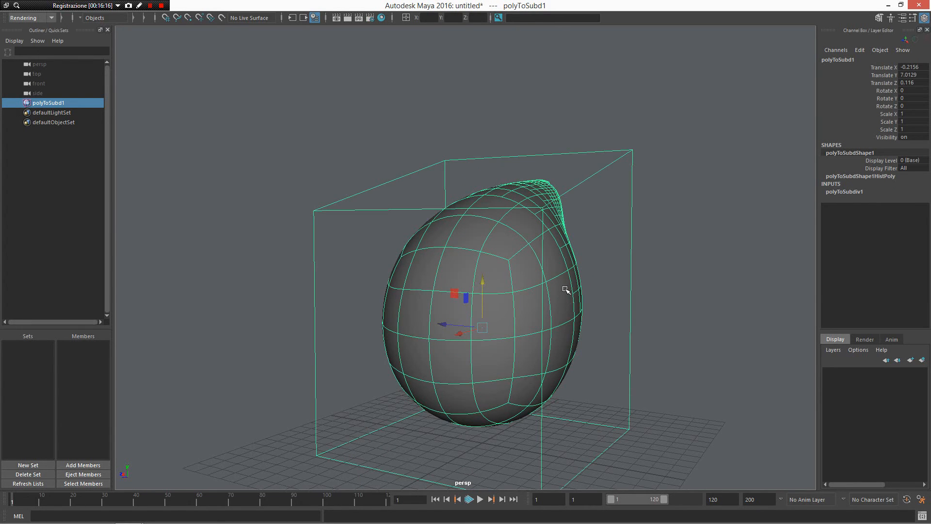
left_click_drag(602, 290, 531, 282, "alt")
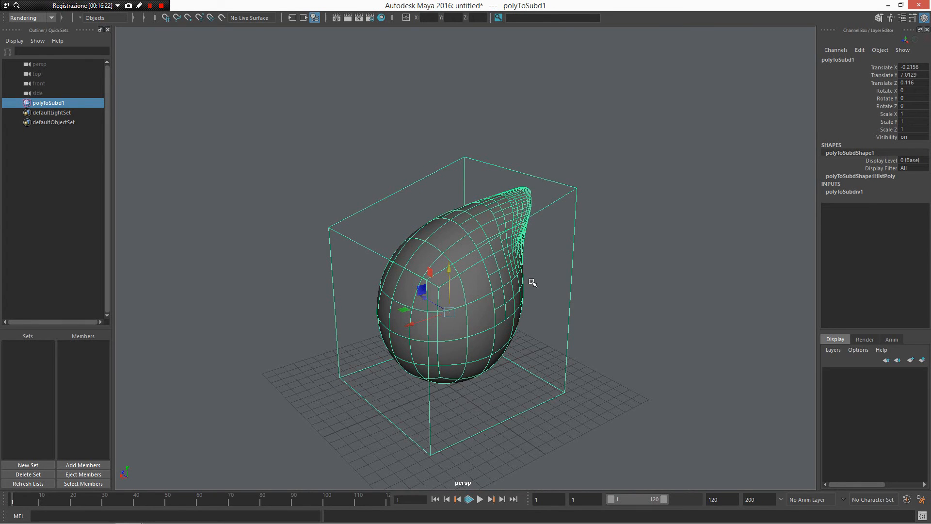
left_click_drag(574, 325, 591, 312, "alt")
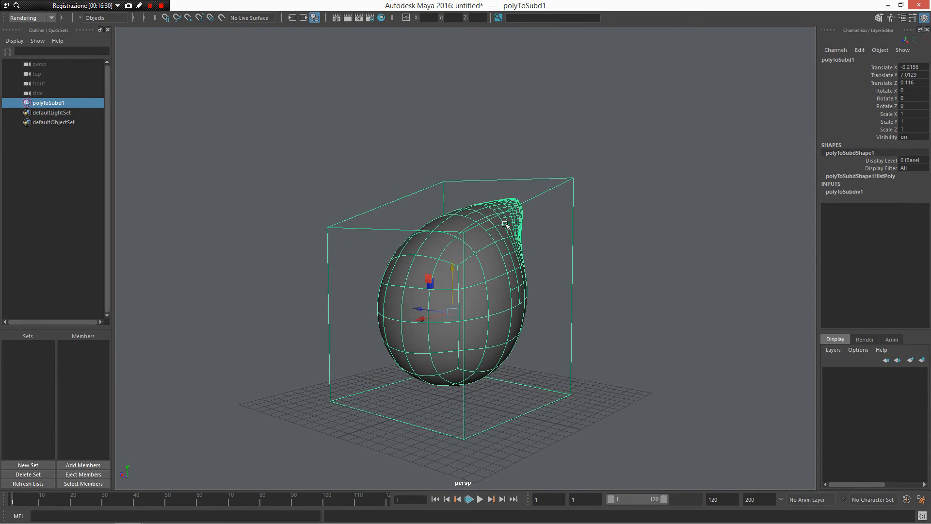
left_click_drag(507, 313, 591, 318, "alt")
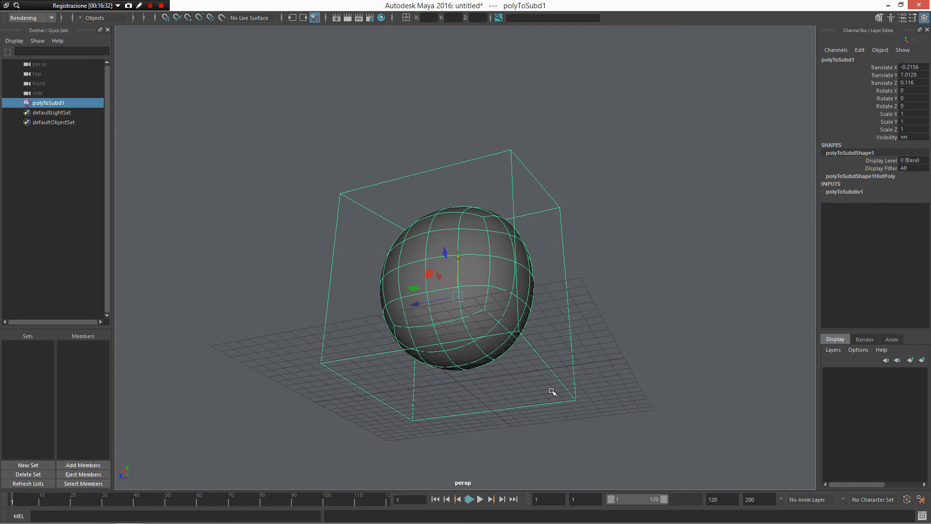
- Select the polygon cage's bottom face and extrude it with thickness 2.1 and offset 4.5
right_click_drag(542, 370, 538, 313)
left_click(512, 382)
mouse_move(497, 383)
left_mouse_down("alt")
mouse_move(544, 388)
mouse_move(505, 387)
mouse_move(478, 363)
mouse_move(497, 376)
left_mouse_up("alt")
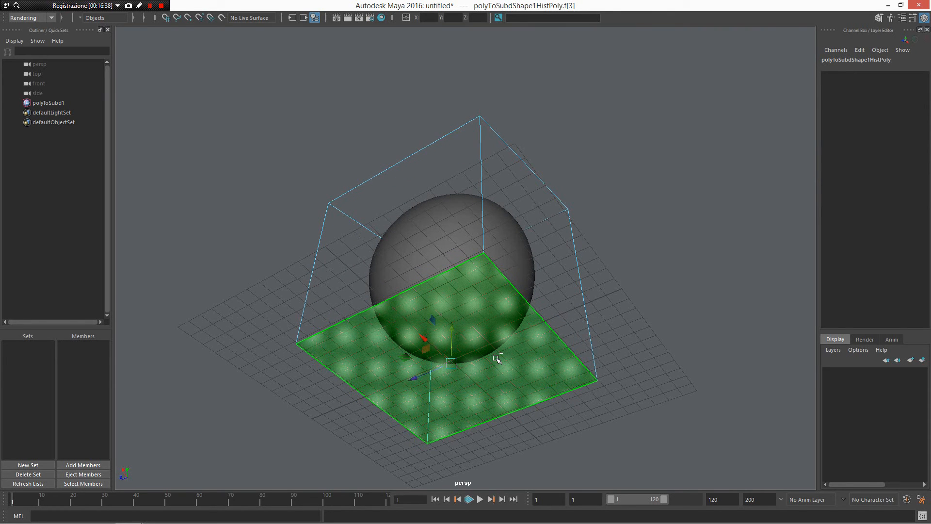
key("ctrl+e")
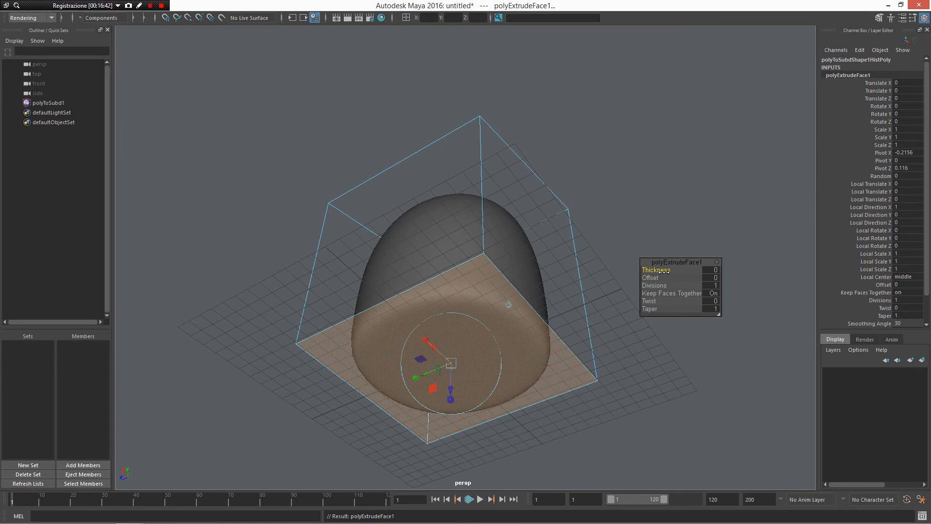
mouse_move(665, 270)
left_mouse_down()
mouse_move(674, 270)
mouse_move(660, 279)
mouse_move(676, 281)
left_mouse_up()
left_click_drag(633, 264, 524, 315, "alt")
left_click_drag(515, 301, 507, 391, "alt")
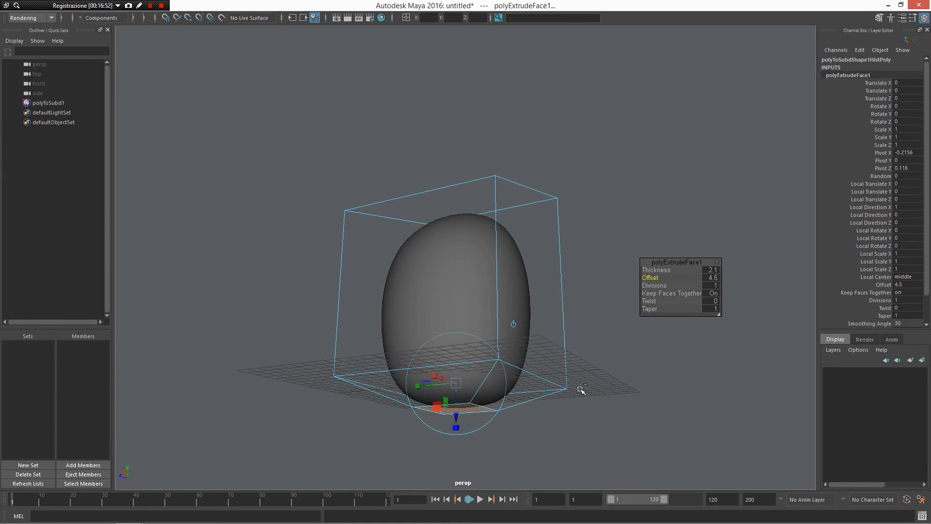
- Extrude the reduced bottom face again with thickness 4.2 to form a neck
key("ctrl+e")
left_click_drag(576, 377, 613, 318, "alt")
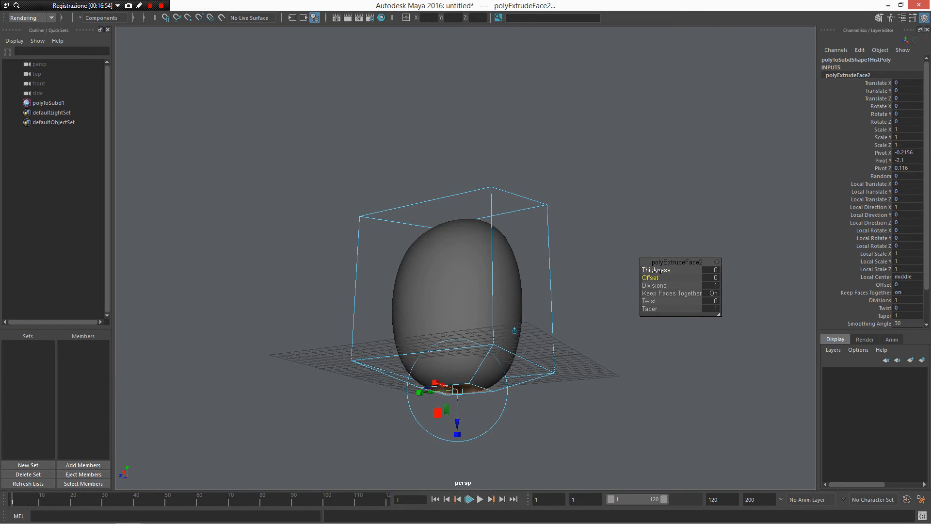
left_click_drag(657, 270, 679, 278)
left_click_drag(516, 437, 540, 467, "alt")
right_click_drag(541, 467, 613, 407, "alt")
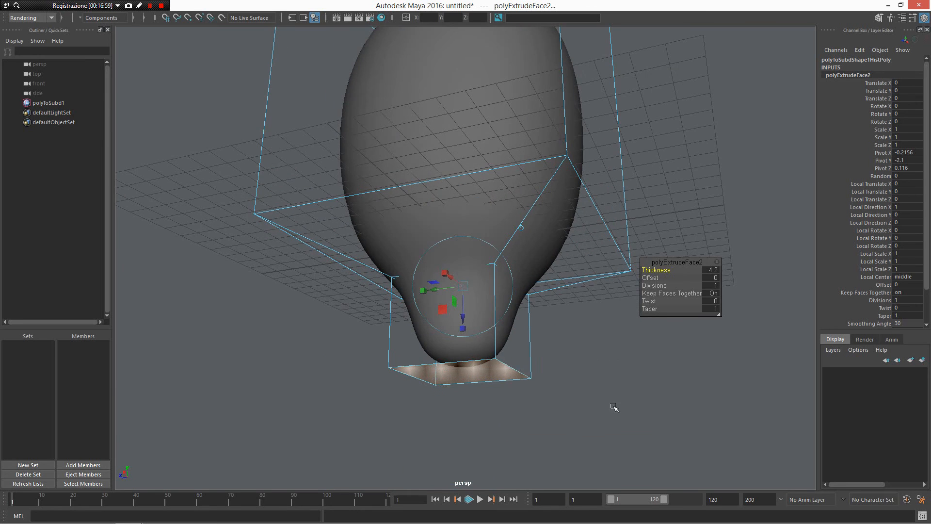
- Select the whole object and switch the subdivision surface back to standard mode
right_click_drag(528, 243, 582, 221)
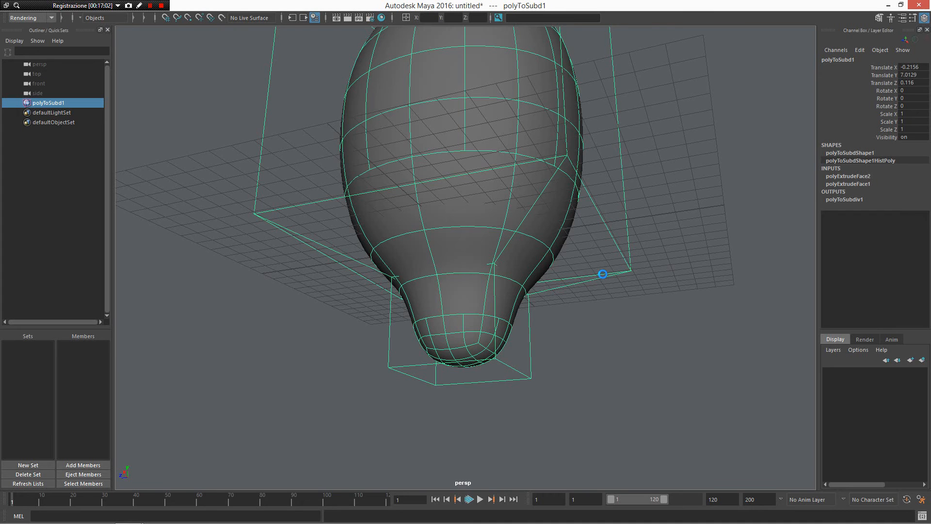
left_click_drag(580, 270, 570, 243, "alt")
right_click_drag(570, 243, 549, 208, "alt")
left_click_drag(549, 208, 486, 157, "alt")
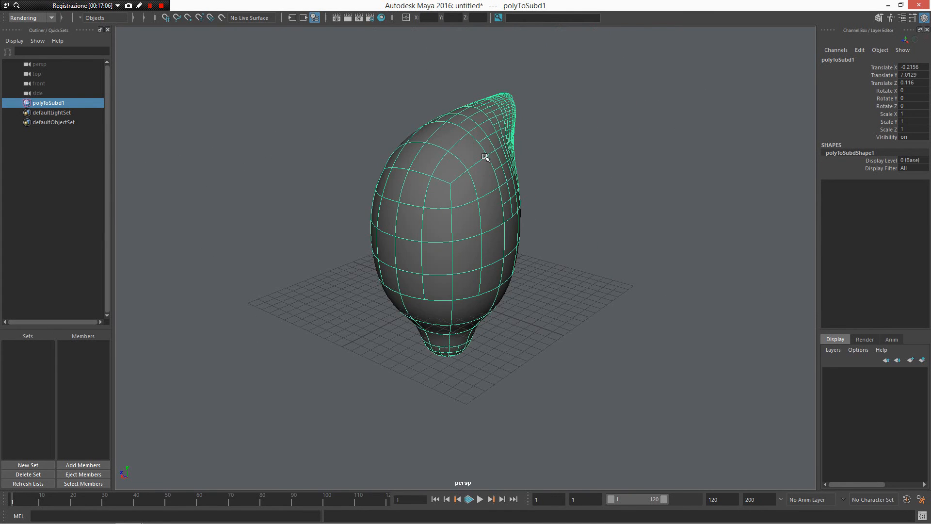
left_click_drag(472, 249, 439, 239, "alt")
left_click_drag(589, 245, 487, 191, "alt")
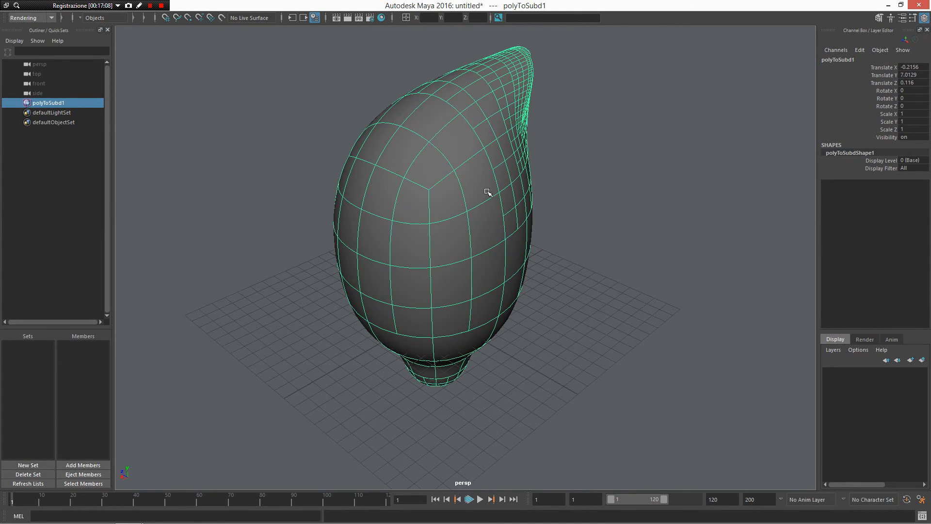
- Switch the subdivision surface to polygon mode and back to standard mode
right_click(487, 192)
right_click_drag(487, 191, 537, 218)
left_click_drag(507, 208, 517, 204, "alt")
right_click_drag(517, 182, 562, 218)
right_click_drag(492, 196, 570, 232)
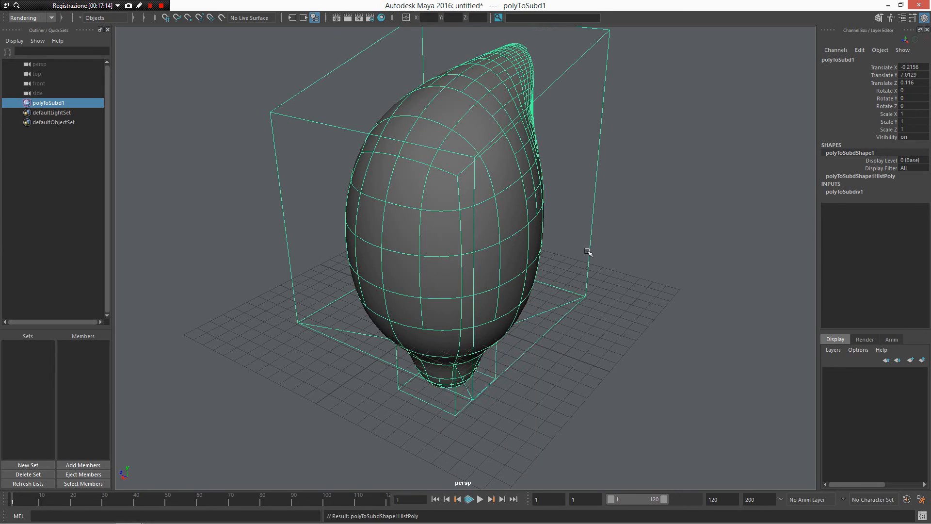
left_click_drag(546, 339, 553, 291, "alt")
scroll(546, 310, "up", 5)
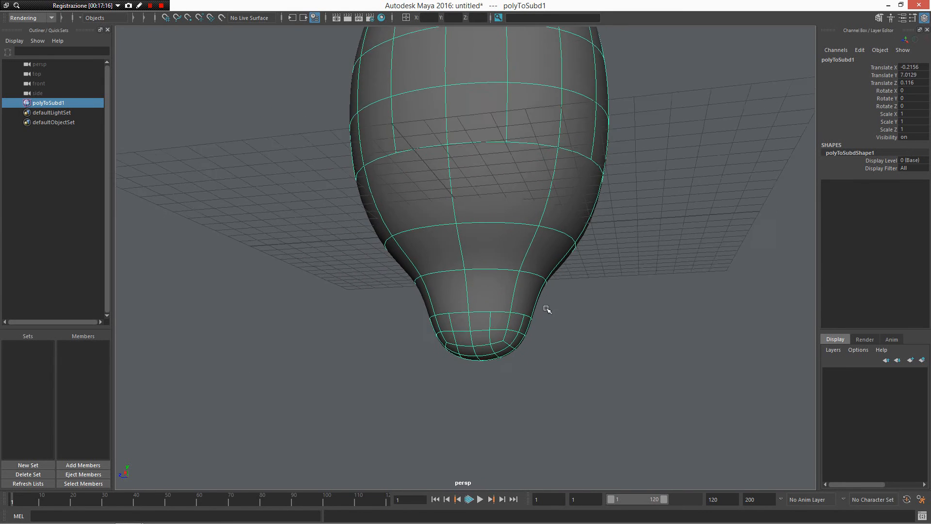
- Select the four base-level cage edges around the neck's bottom end and apply a Full Crease to them
middle_click_drag(520, 324, 569, 211, "alt")
left_click_drag(503, 263, 534, 204, "alt")
scroll(533, 276, "up", 3)
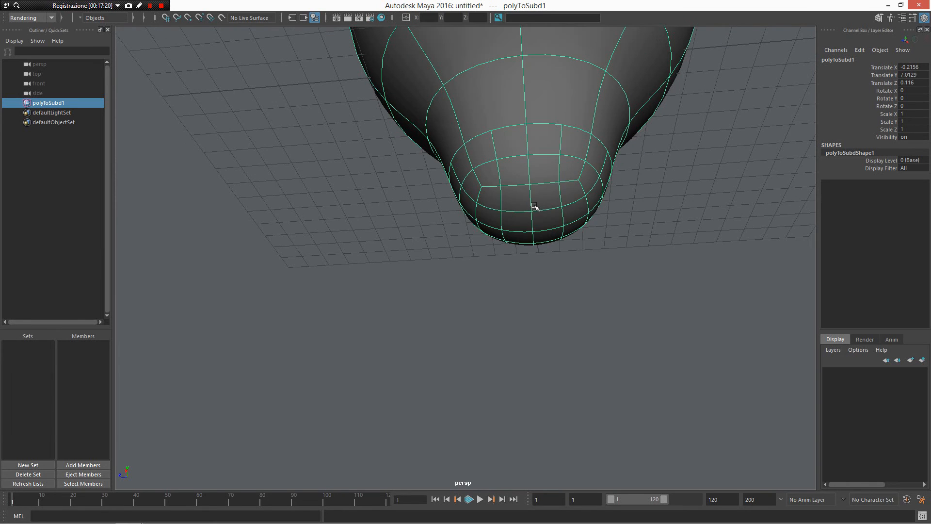
right_click(534, 206)
right_click_drag(535, 206, 557, 187)
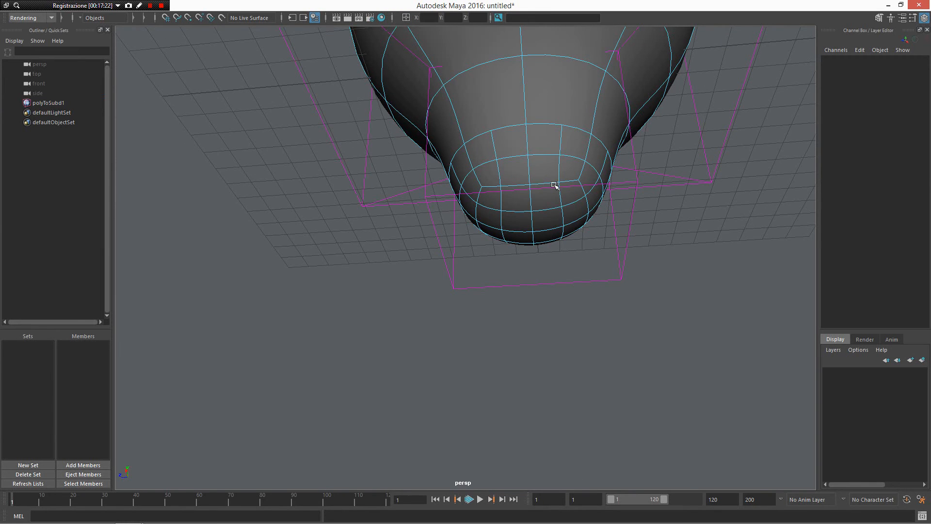
left_click(554, 186)
left_click_drag(642, 226, 643, 229, "shift")
left_click_drag(596, 273, 596, 300, "shift")
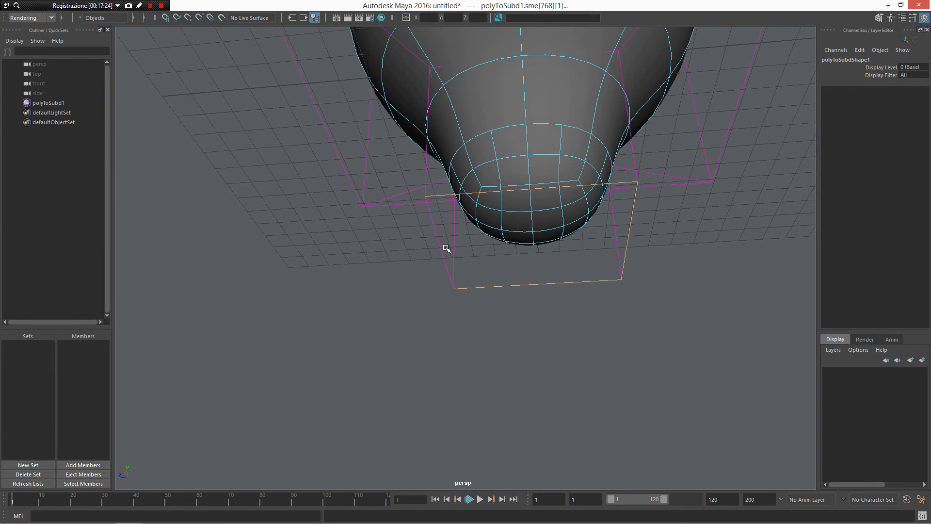
left_click_drag(420, 249, 456, 252, "shift")
right_click(461, 249, "shift")
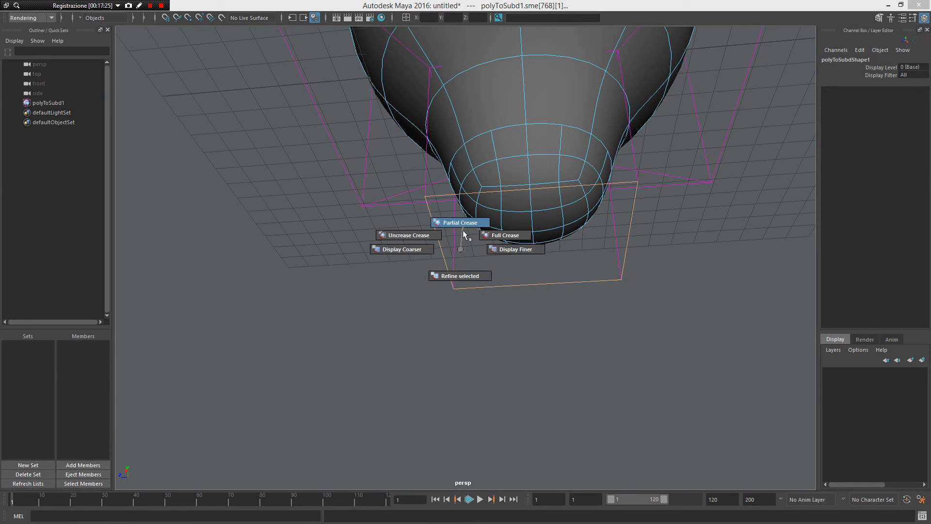
left_click(504, 236)
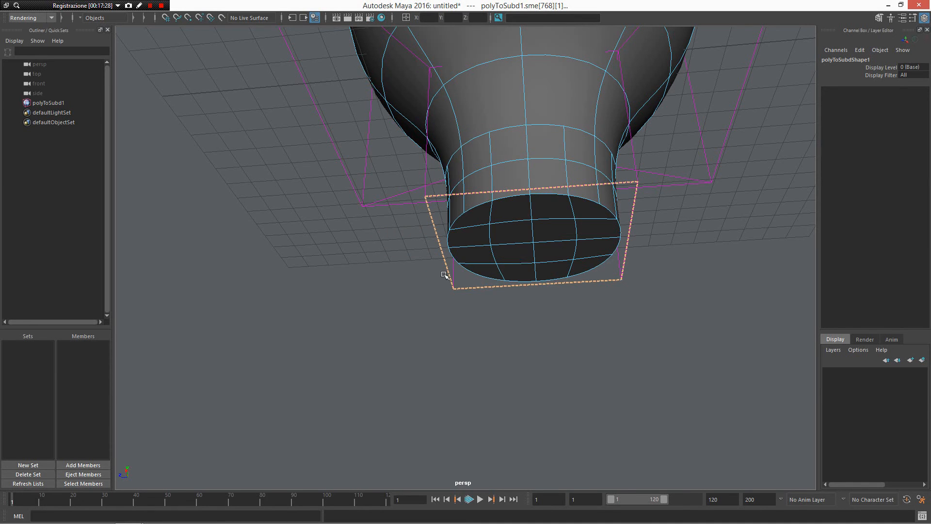
left_click(605, 333)
- Return to object selection, duplicate the bulb-shaped surface, and move the copy along Z to 18.3113
left_click_drag(605, 333, 571, 209, "alt")
scroll(572, 210, "down", 3)
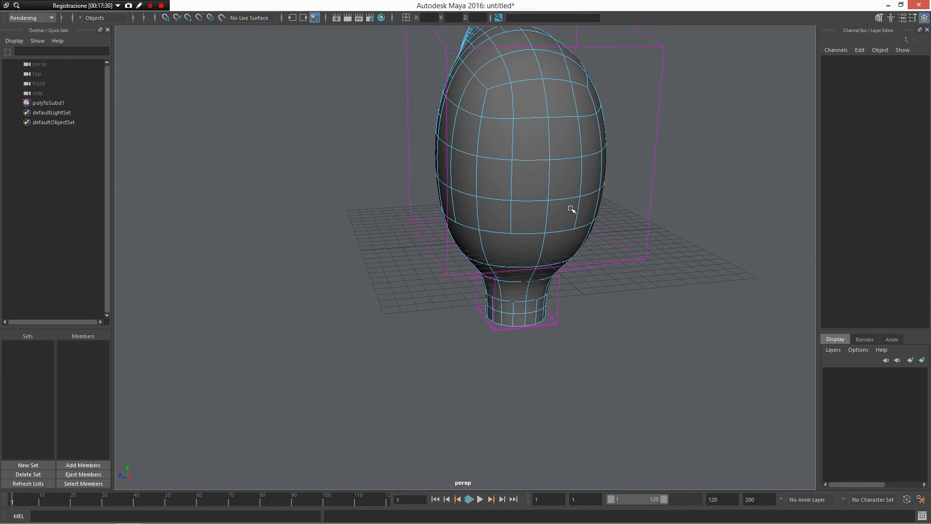
right_click_drag(565, 189, 615, 170)
left_click_drag(626, 218, 537, 199, "alt")
left_click(504, 198)
key("ctrl+d")
key("w")
left_click_drag(430, 195, 298, 196)
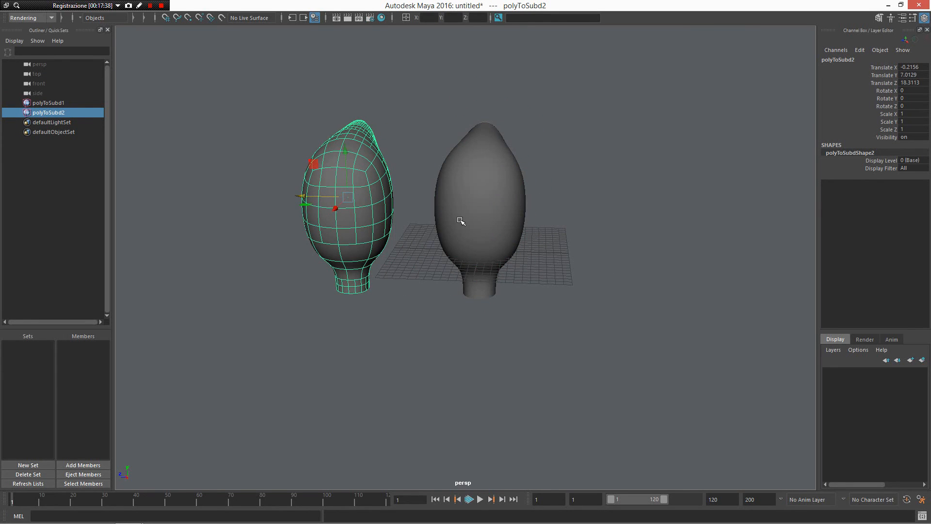
- Duplicate the original surface again and move the new copy along Z to -19.7441, on the opposite side
left_click(489, 203)
key("ctrl+d")
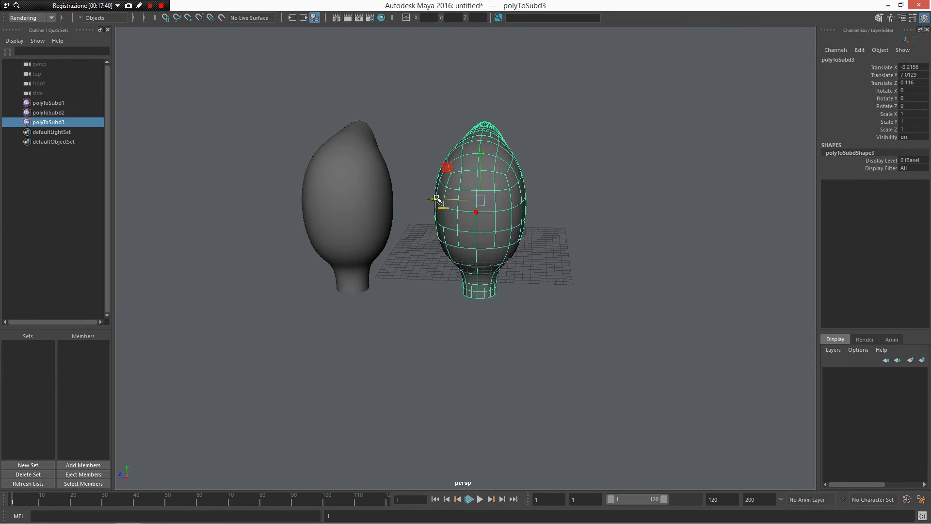
left_click_drag(436, 199, 570, 199)
right_click_drag(523, 234, 550, 263, "alt")
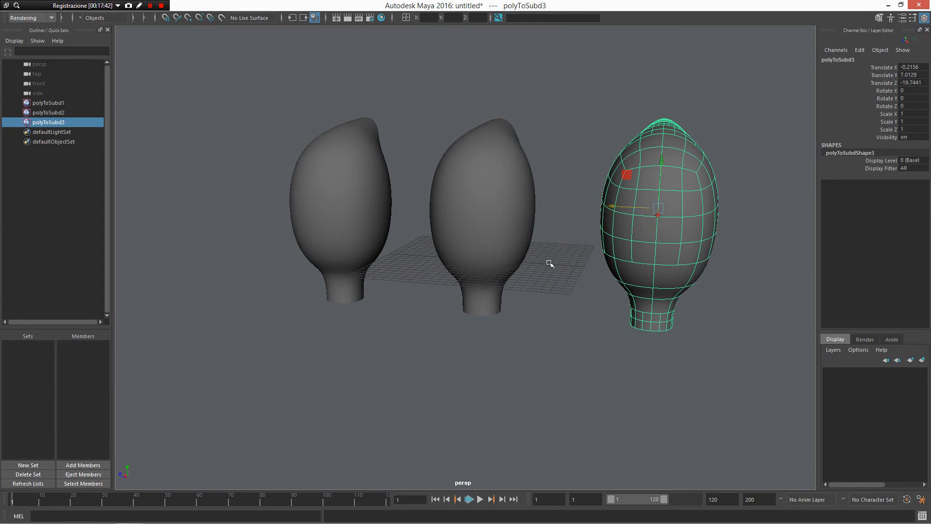
middle_click_drag(605, 252, 561, 278, "alt")
left_click(669, 176)
left_click(655, 227)
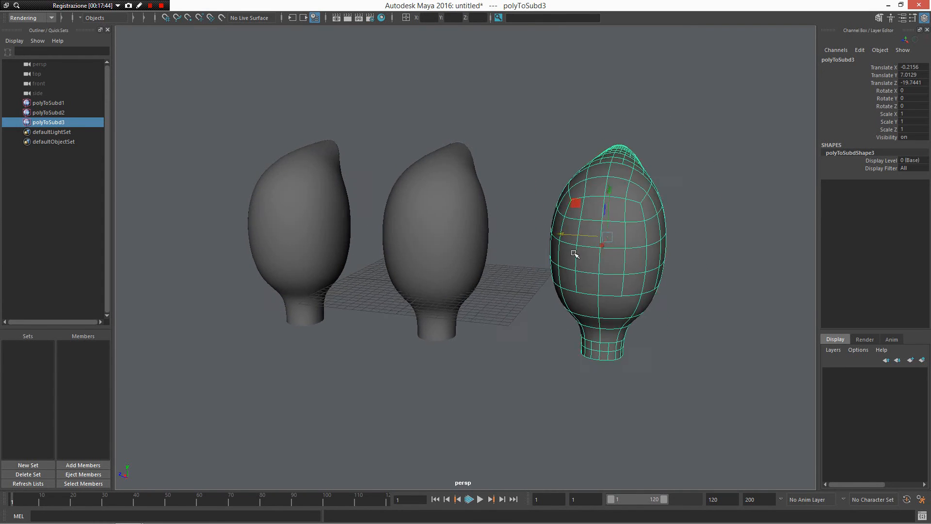
- Convert the subdivision copy at Translate Z -19.7441 to polygons
left_click_drag(650, 237, 629, 260, "alt")
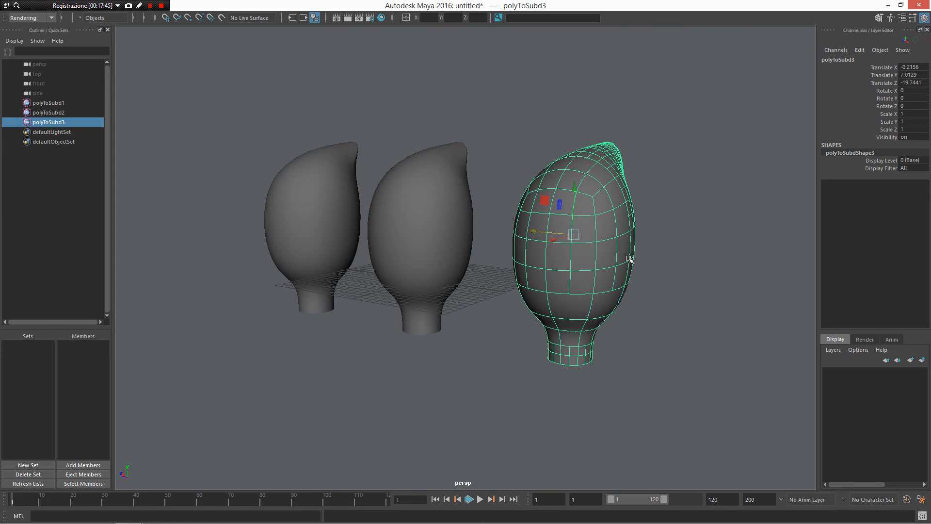
right_click(615, 222, "shift")
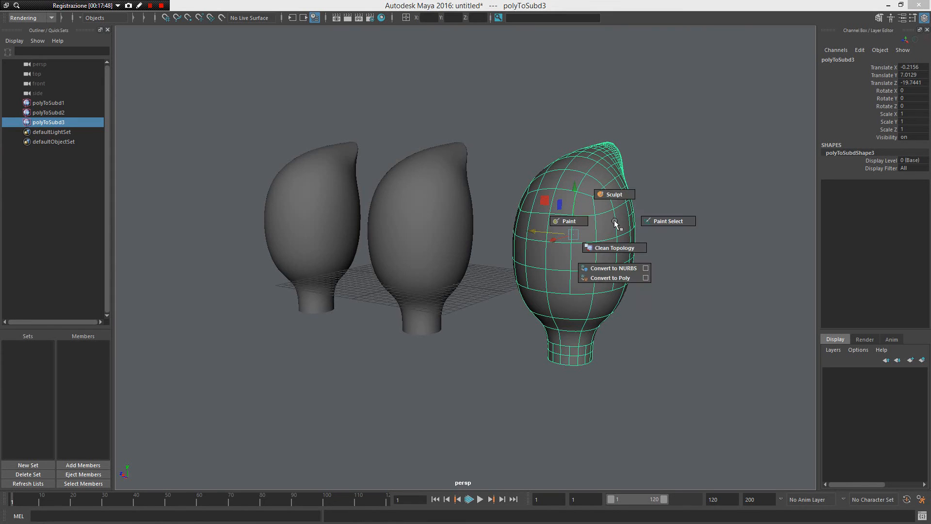
left_click(612, 278)
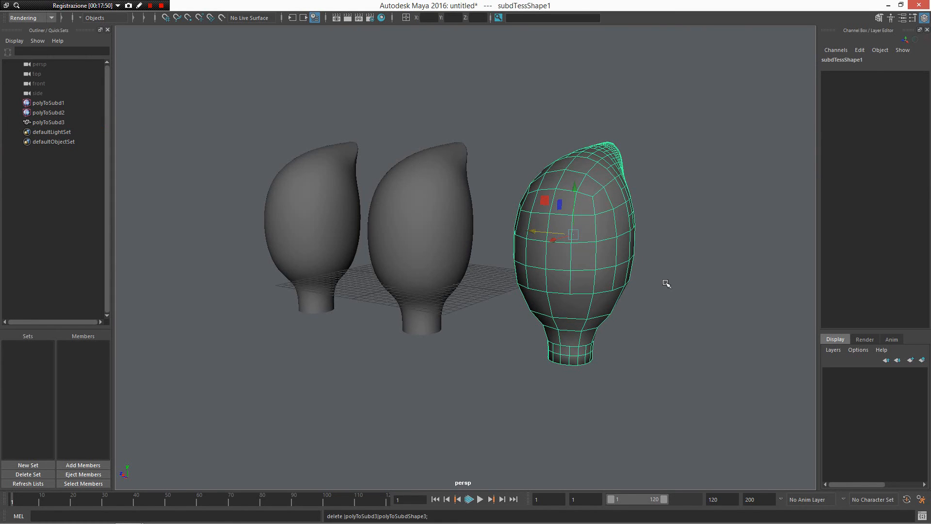
left_click(683, 262)
- Examine the polygon-converted copy's mesh and faceting from several sides and compare it with the two remaining subdivision shapes
left_click_drag(655, 248, 614, 245, "alt")
left_click(525, 245)
left_click_drag(524, 245, 600, 248, "alt")
right_click_drag(579, 210, 647, 322, "alt")
left_click_drag(647, 322, 619, 302, "alt")
right_click_drag(545, 205, 502, 239, "alt")
left_click_drag(501, 239, 517, 311, "alt")
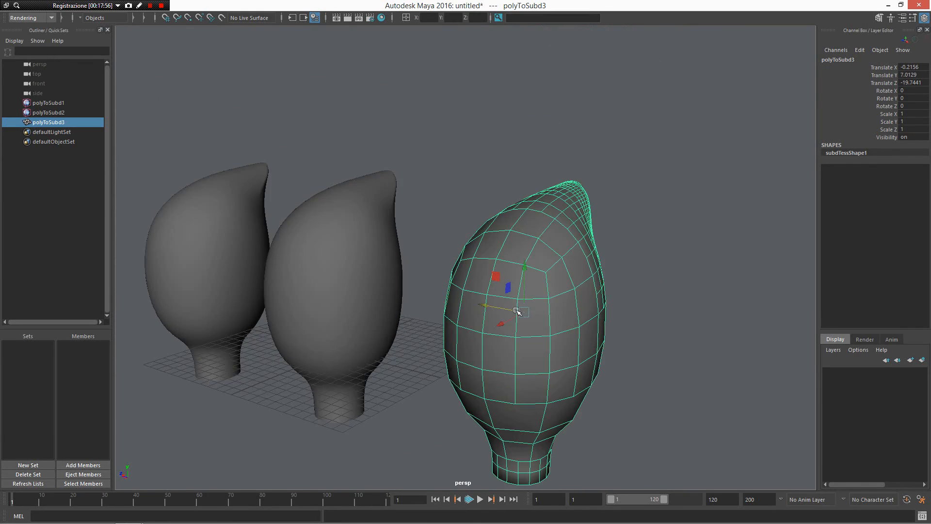
left_click_drag(586, 291, 599, 229, "alt")
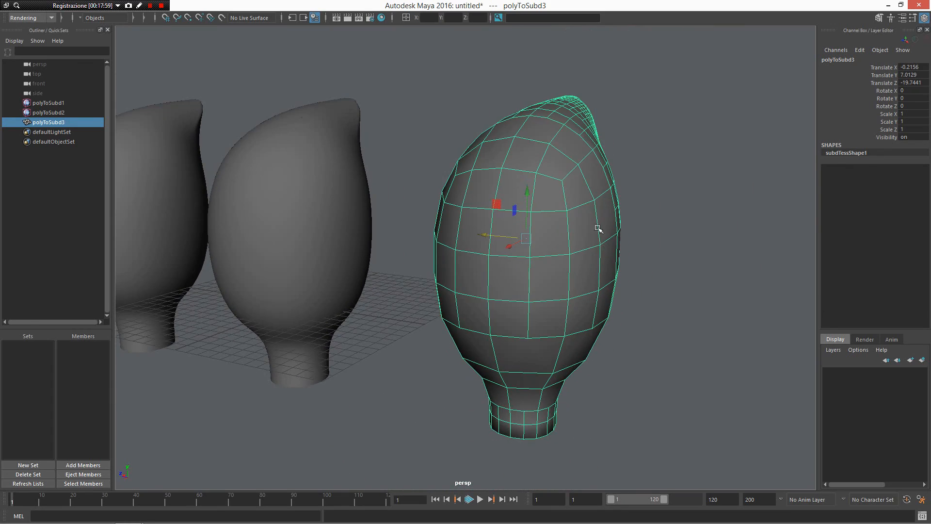
left_click(640, 307)
left_click_drag(640, 307, 667, 283, "alt")
left_click(645, 284)
left_click_drag(574, 309, 493, 277, "alt")
middle_click_drag(492, 277, 616, 264, "alt")
left_click(420, 286)
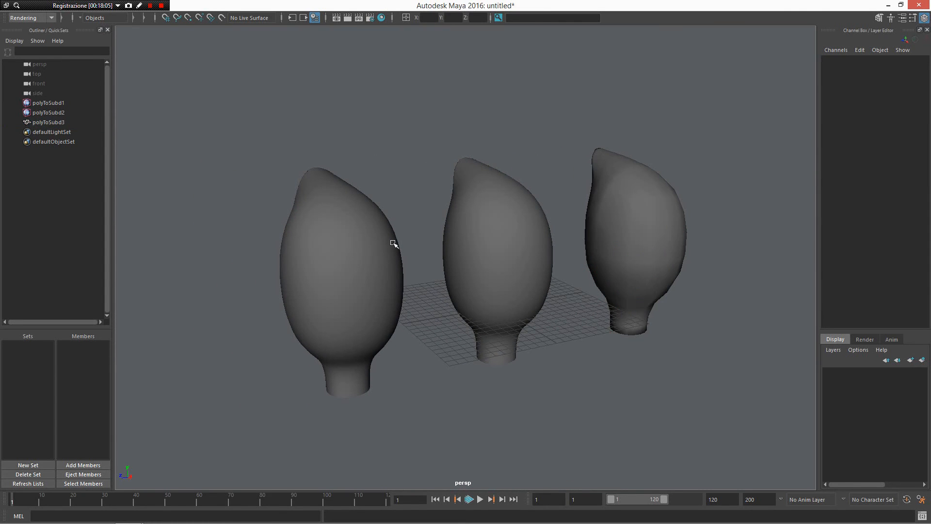
- Select the subdivision copy at Translate Z 18.3113 and convert it to NURBS
left_click(356, 297)
left_click_drag(346, 295, 322, 291, "alt")
right_click_drag(323, 291, 429, 325, "alt")
left_click(489, 311)
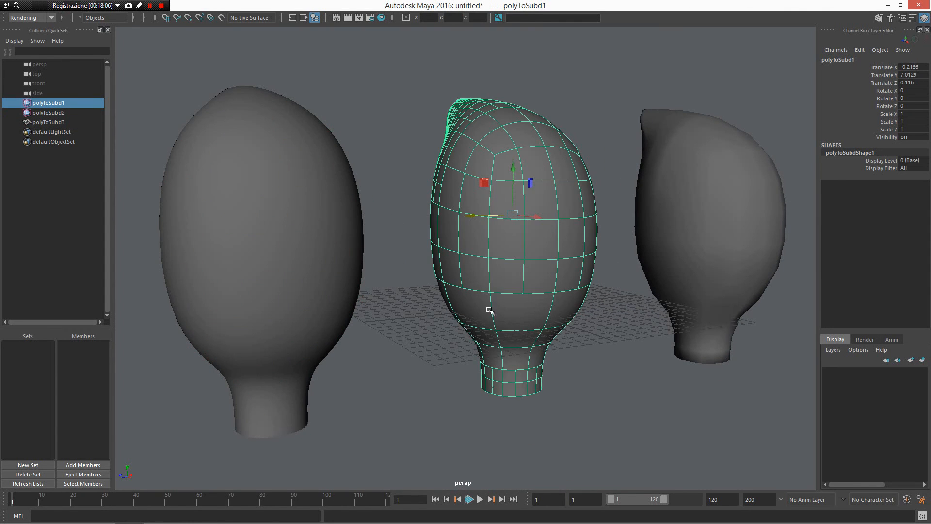
right_click_drag(453, 278, 366, 225, "alt")
left_click(356, 264)
left_click_drag(356, 264, 380, 228, "alt")
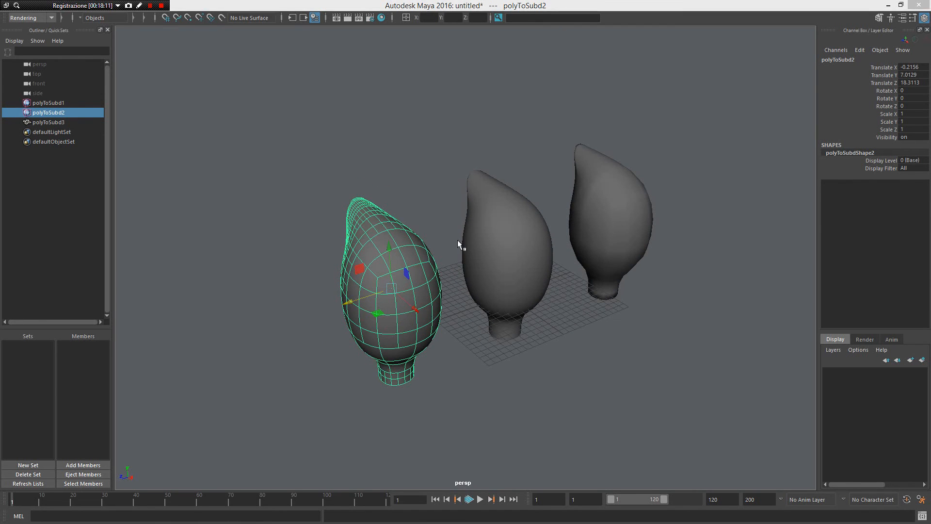
right_click_drag(402, 250, 402, 297)
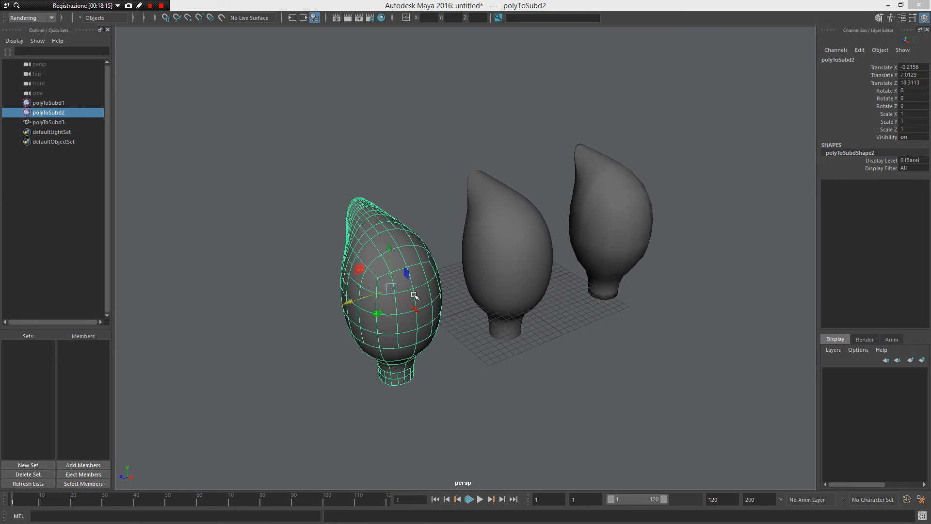
left_click(428, 174)
- Examine the individual NURBS patches of the converted copy, including its neck, tip and body
left_click_drag(431, 184, 519, 343, "alt")
left_click(605, 219)
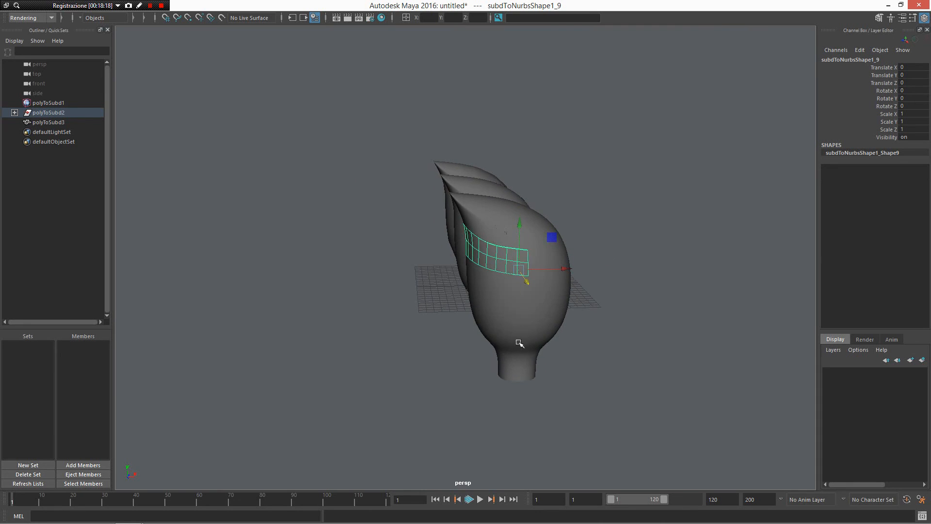
left_click(519, 343)
left_click_drag(568, 318, 467, 381, "alt")
left_click(442, 398)
left_click_drag(524, 364, 449, 268, "alt")
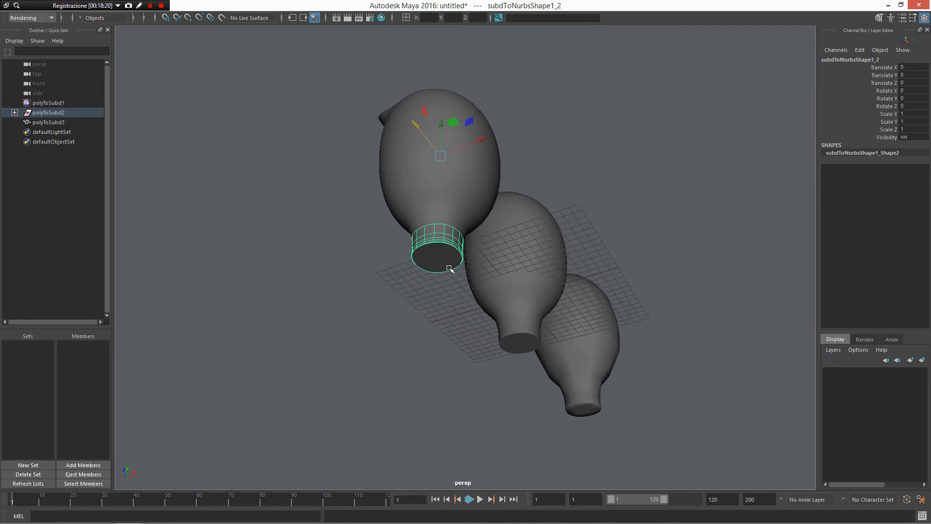
left_click_drag(519, 197, 461, 353, "alt")
left_click(381, 273)
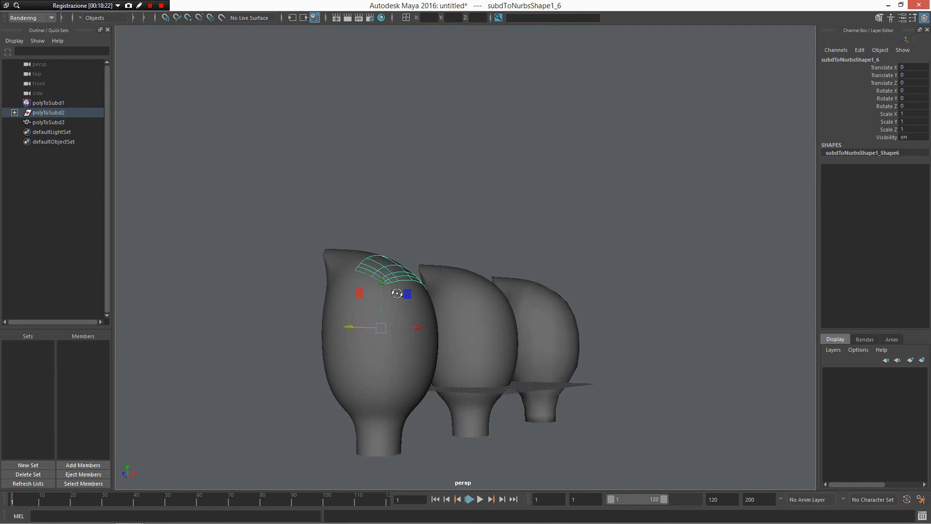
left_click_drag(397, 294, 381, 341, "alt")
left_click(384, 342)
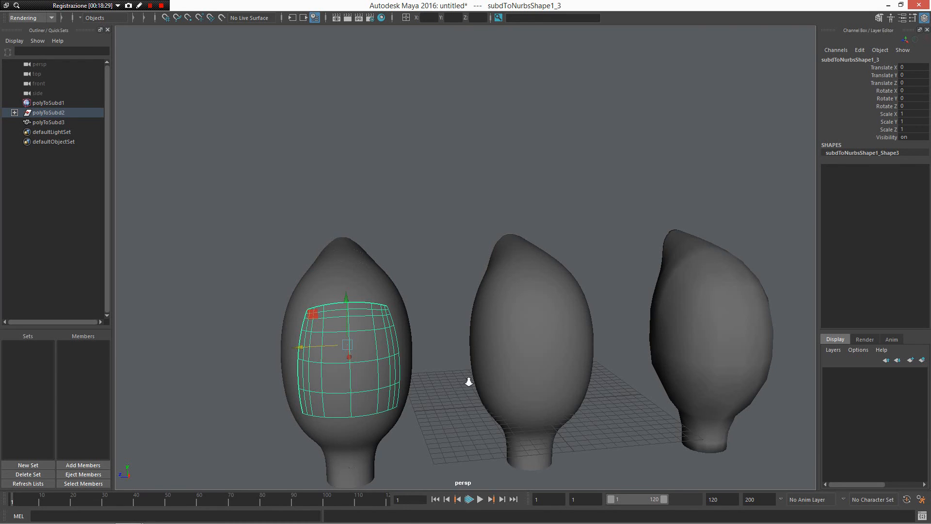
right_click_drag(469, 383, 490, 324, "alt")
left_click_drag(495, 323, 513, 355, "alt")
middle_click_drag(513, 356, 471, 310, "alt")
- Create a polygon cube about 9.9 units per side in front of the three bulb shapes
right_click(550, 344)
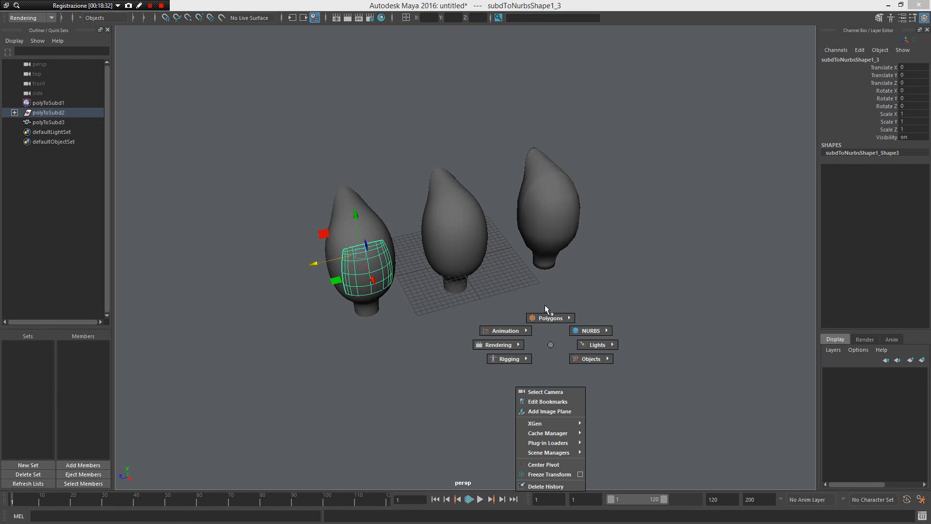
mouse_move(545, 307)
right_mouse_down()
mouse_move(533, 303)
mouse_move(591, 307)
right_mouse_up()
left_click_drag(514, 342, 624, 358)
left_click_drag(623, 358, 587, 257, "alt")
left_click_drag(497, 283, 506, 251, "alt")
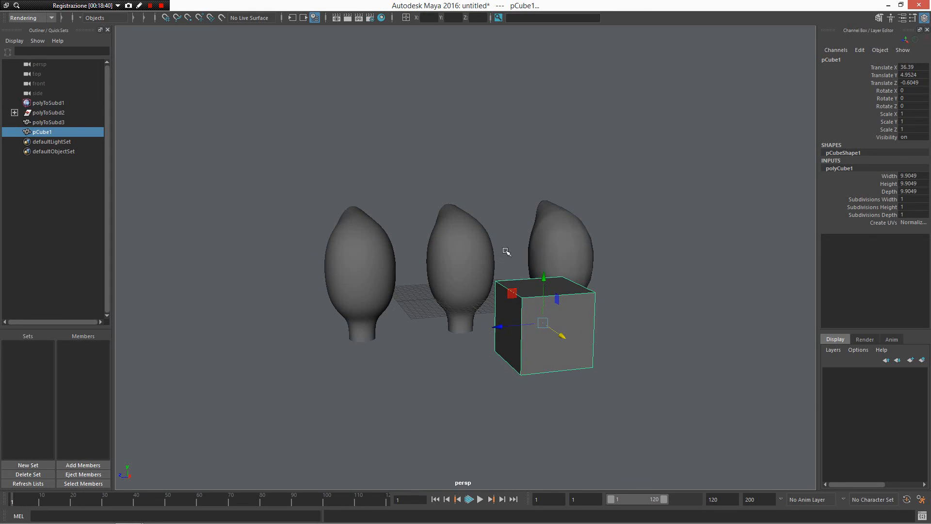
- Select the new polygon cube and convert it to a legacy subdivision surface
left_click_drag(368, 270, 443, 328, "alt")
left_click(378, 297)
left_click(443, 328)
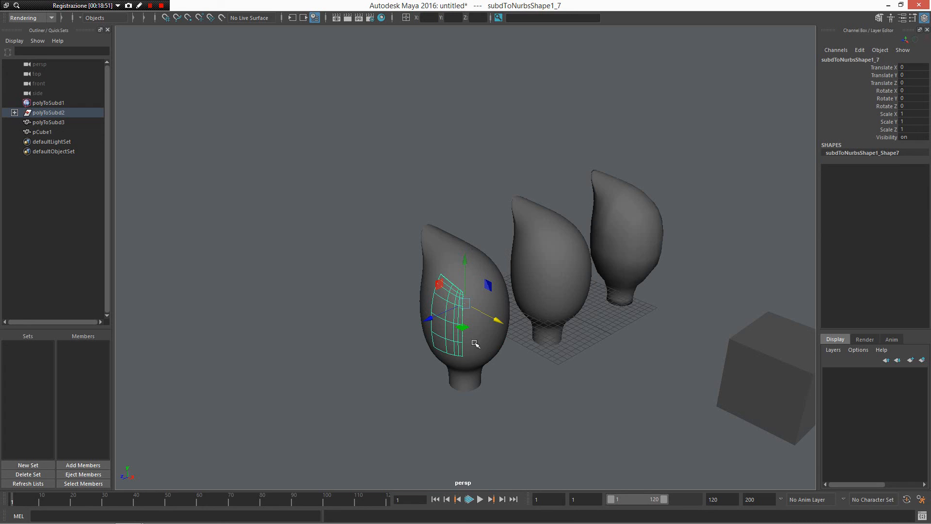
left_click(769, 411)
middle_click_drag(770, 411, 602, 359, "alt")
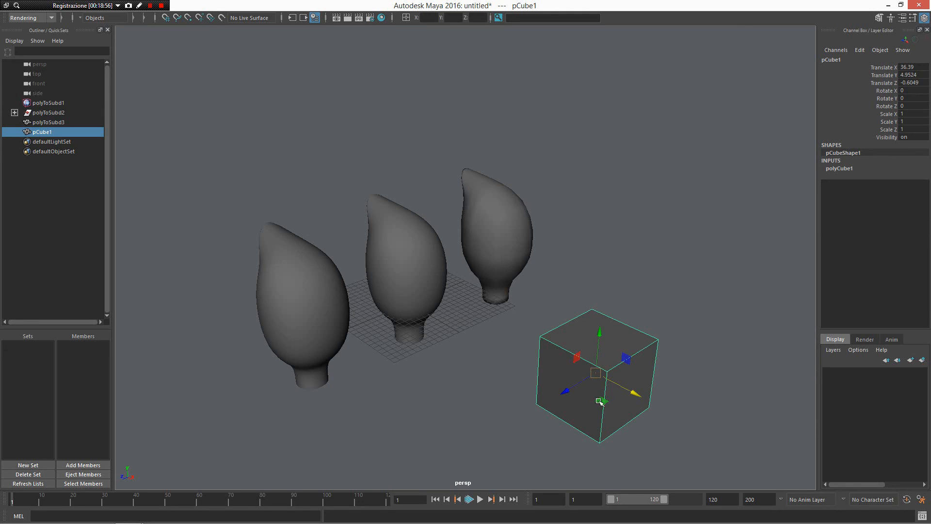
left_click_drag(600, 402, 634, 370, "alt")
mouse_move(603, 345)
right_mouse_down("shift")
mouse_move(604, 481)
mouse_move(606, 437)
mouse_move(718, 444)
mouse_move(705, 454)
mouse_move(699, 441)
mouse_move(695, 486)
right_mouse_up("shift")
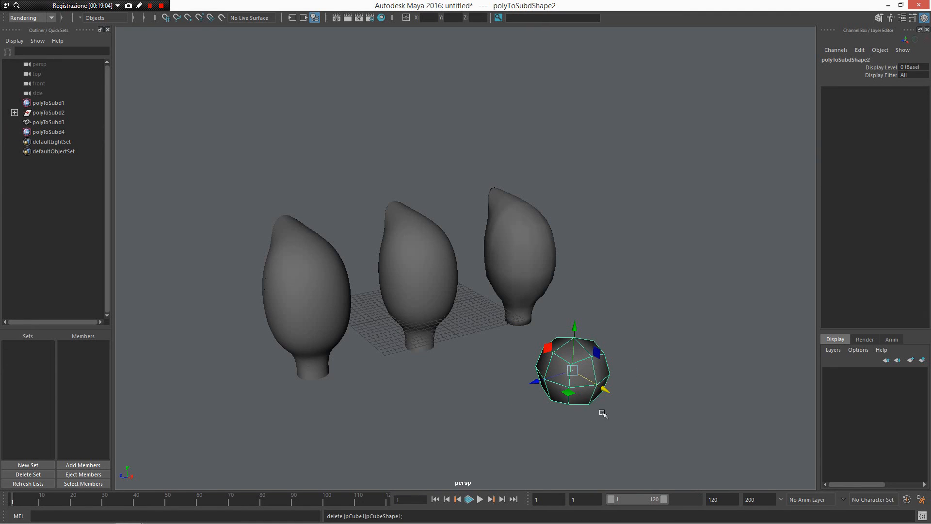
- Convert the cube-based subdivision surface to NURBS and check the resulting patches by selecting them
mouse_move(566, 374)
right_mouse_down("shift")
mouse_move(564, 443)
mouse_move(583, 431)
right_mouse_up("shift")
left_click(624, 431)
left_click_drag(627, 429, 543, 329)
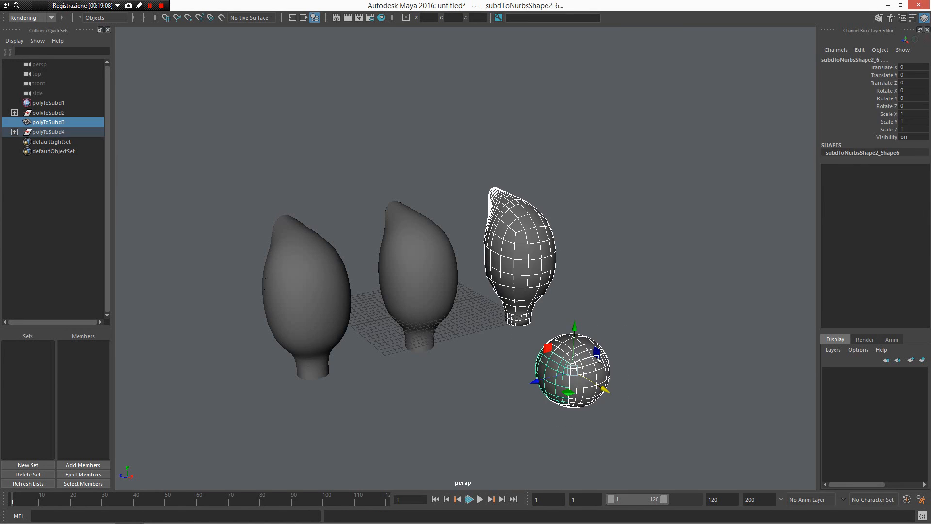
left_click(705, 391)
left_click_drag(647, 444, 543, 361)
left_click(752, 421)
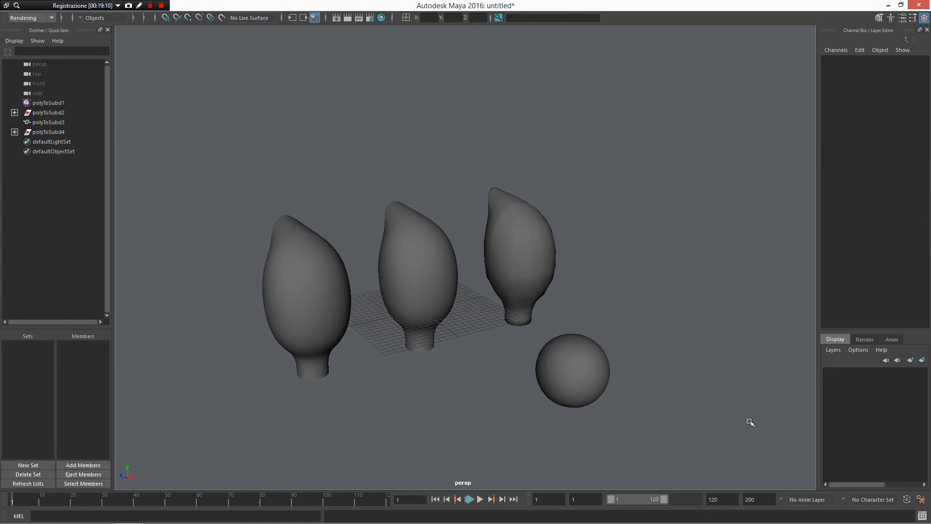
- Convert the sphere's six NURBS patches to polygons
left_click_drag(732, 394, 632, 281, "alt")
scroll(727, 396, "up", 3)
mouse_move(671, 333)
right_mouse_down("shift")
mouse_move(676, 405)
mouse_move(674, 382)
right_mouse_up("shift")
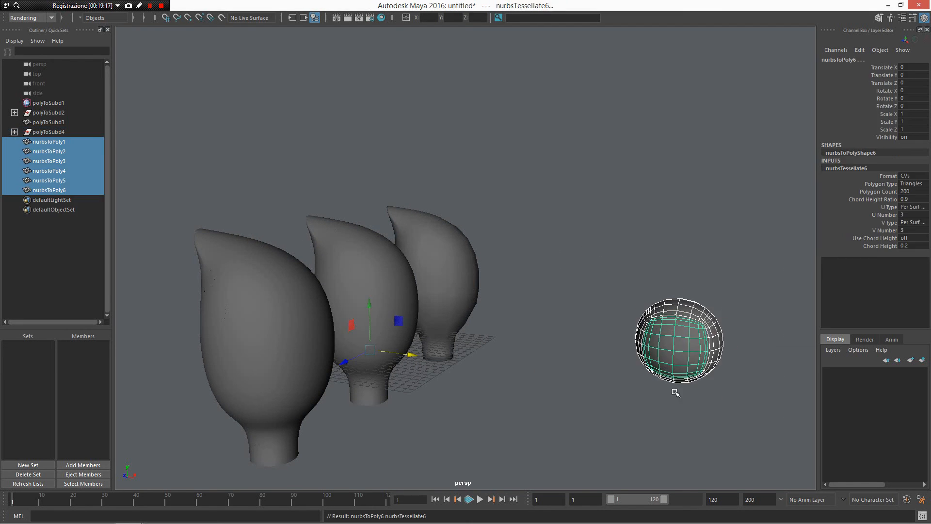
- Inspect the separate polygon patches that make up the converted sphere
left_click(706, 410)
left_click_drag(732, 376, 657, 335)
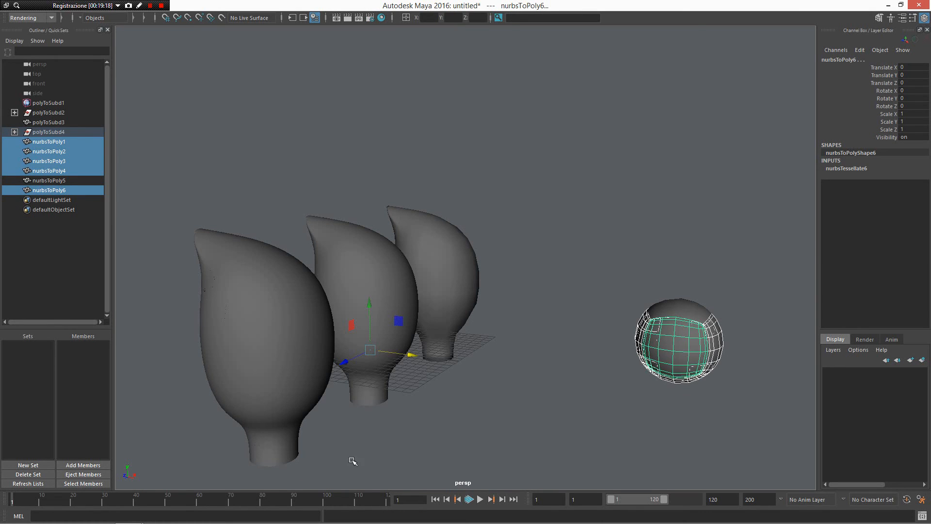
left_click(314, 439)
left_click_drag(314, 439, 233, 447)
left_click(271, 370)
left_click_drag(182, 155, 340, 449)
middle_click_drag(440, 294, 272, 243, "alt")
left_click(505, 310)
right_click_drag(488, 297, 530, 345, "alt")
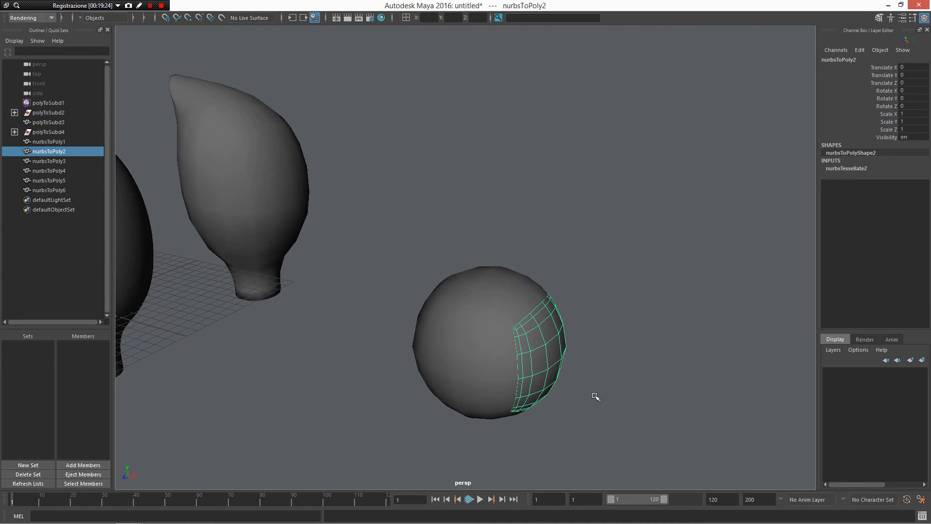
left_click_drag(595, 402, 526, 219)
left_click_drag(653, 379, 490, 190)
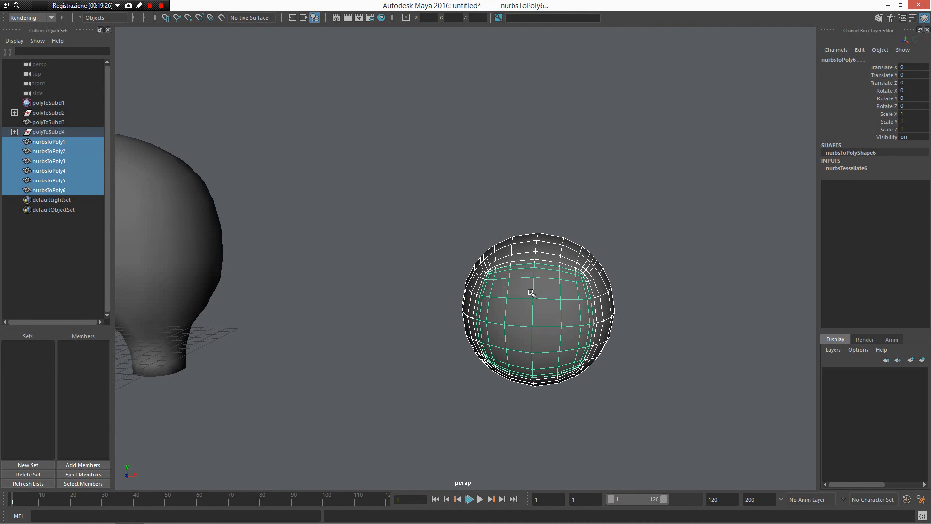
right_click_drag(532, 293, 527, 281)
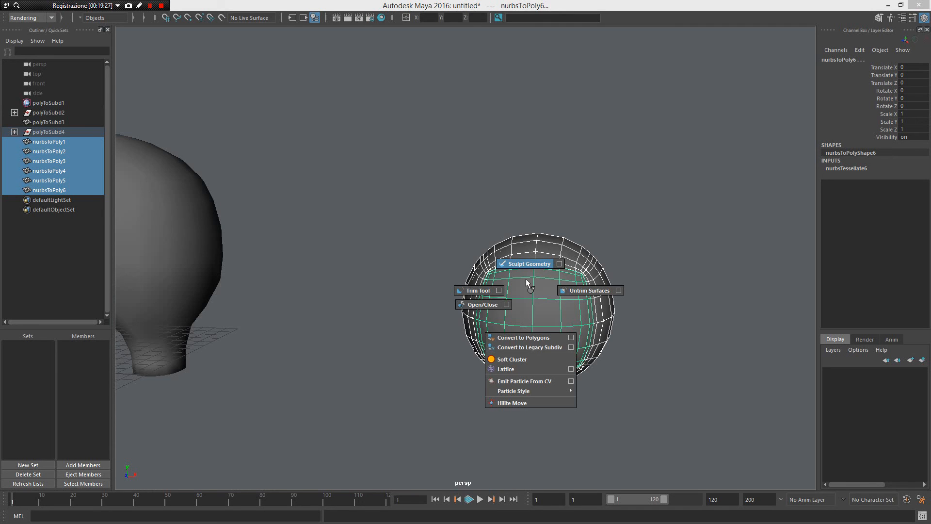
right_click_drag(527, 282, 526, 280)
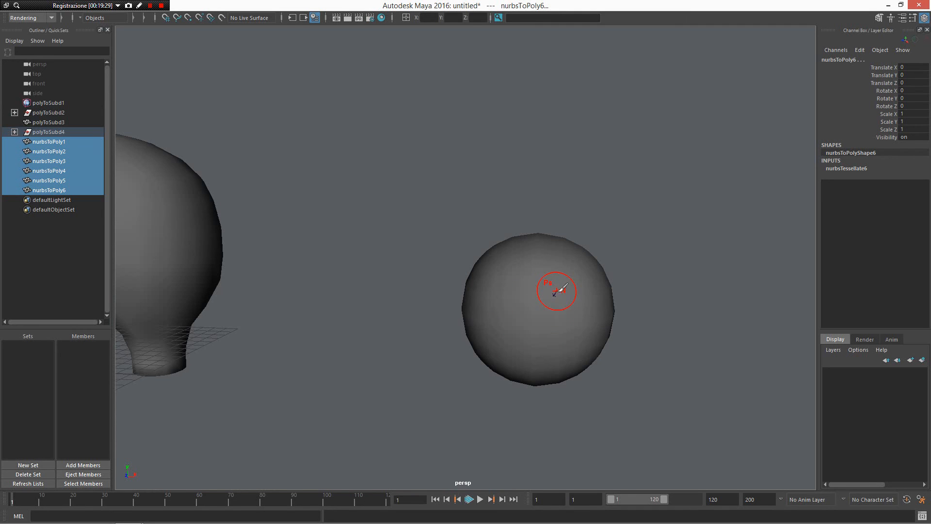
left_click(653, 419)
left_click_drag(654, 418, 418, 153, "alt")
- Select the meshes nurbsToPoly1 through nurbsToPoly6 and combine them into one polygon object
left_click(74, 143)
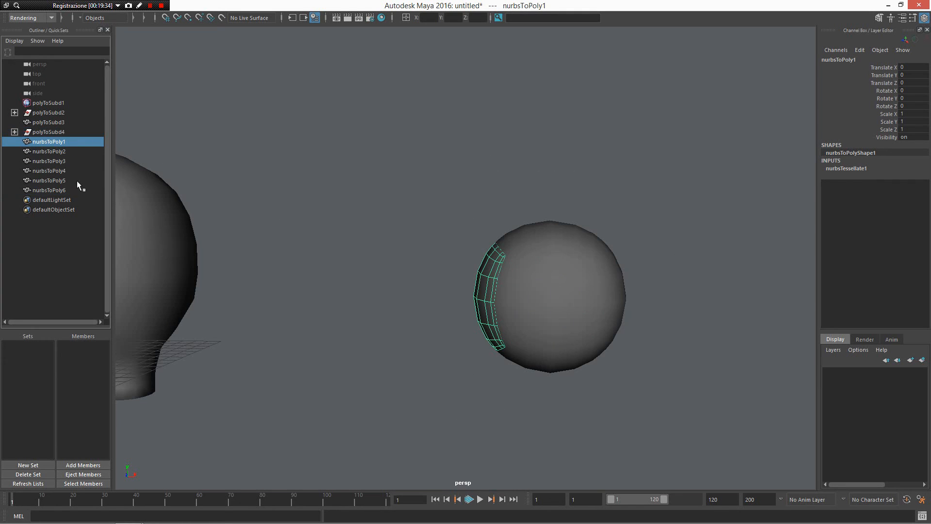
left_click(77, 192, "shift")
left_click_drag(590, 282, 514, 283, "alt")
right_click_drag(515, 287, 551, 268, "shift")
- Select all vertices of the combined sphere, merge them, and return to object selection
left_click_drag(582, 277, 528, 277, "alt")
right_click(528, 277)
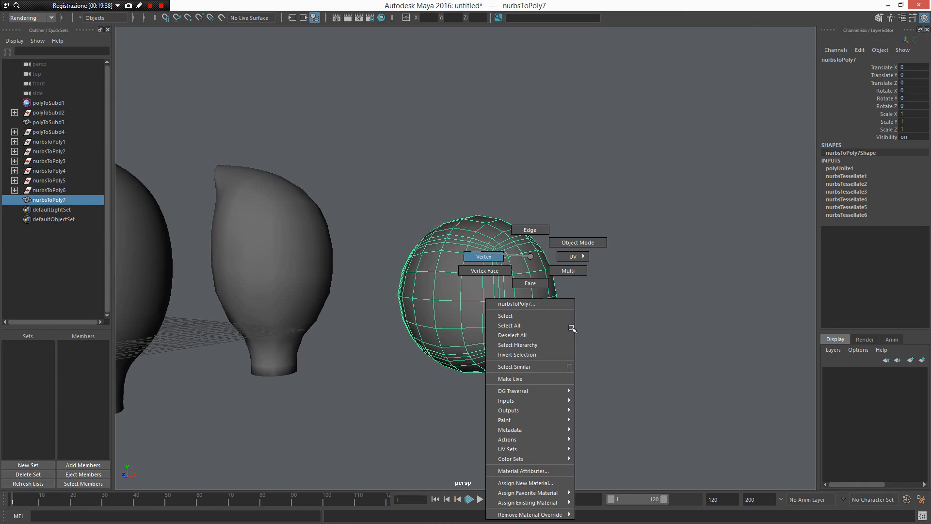
left_click(484, 256)
left_click_drag(657, 432, 324, 116)
right_click_drag(493, 278, 554, 241, "shift")
left_click(601, 259)
left_click(517, 286)
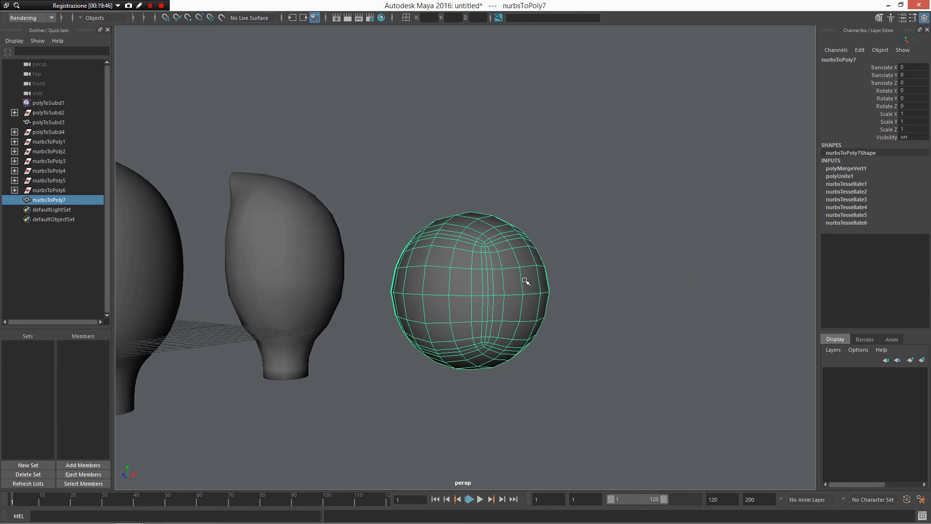
- Turn on smooth mesh preview for the merged sphere and check its surface
key("3")
right_click_drag(526, 275, 573, 291, "alt")
left_click(582, 284)
left_click_drag(548, 278, 564, 303, "alt")
right_click_drag(564, 303, 503, 293, "alt")
left_click(510, 298)
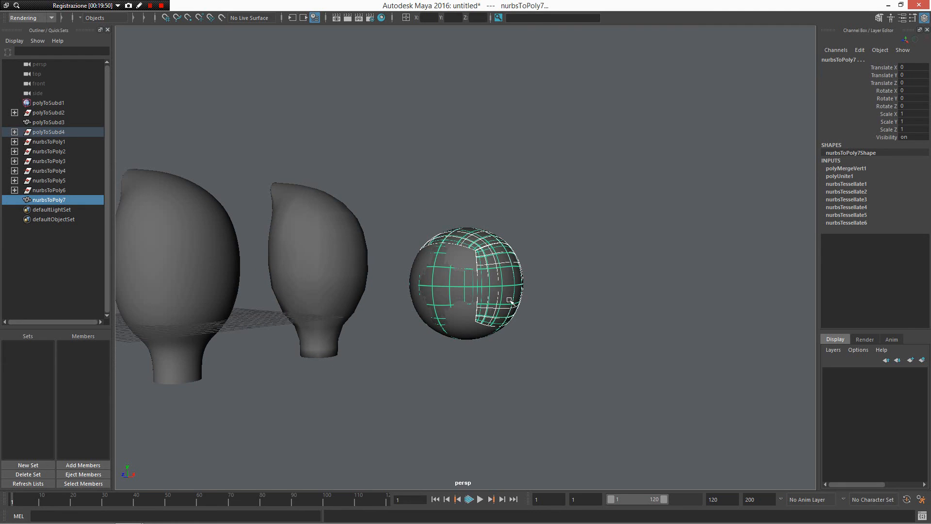
- Select the merged polygon sphere nurbsToPoly7 and move it along Z to 12.5916, away from the NURBS patches
key("space")
right_click_drag(538, 285, 560, 292, "alt")
left_click_drag(560, 293, 564, 299, "alt")
left_click(563, 299)
left_click(61, 199)
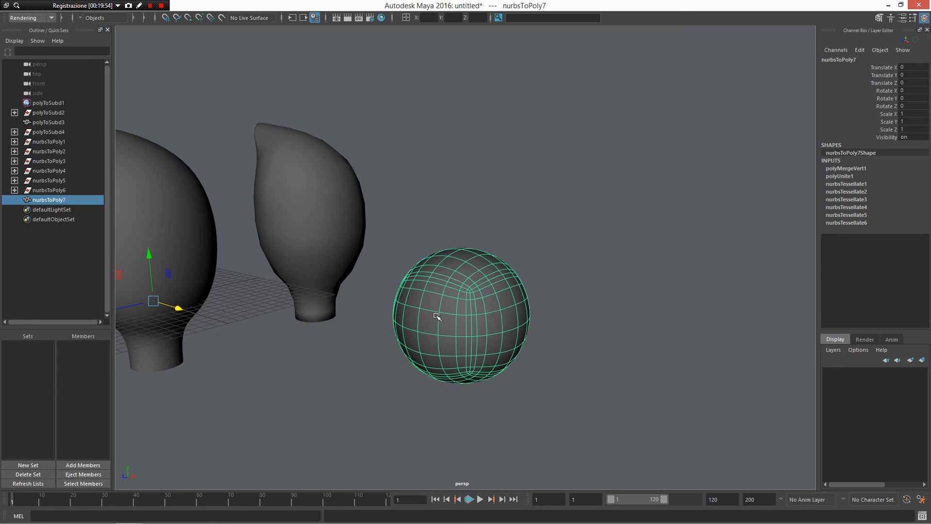
left_click_drag(265, 318, 197, 306, "alt")
left_click_drag(141, 305, 1, 360)
left_click_drag(362, 358, 291, 361, "alt")
middle_click_drag(291, 362, 293, 366, "alt")
left_click_drag(293, 366, 284, 328, "alt")
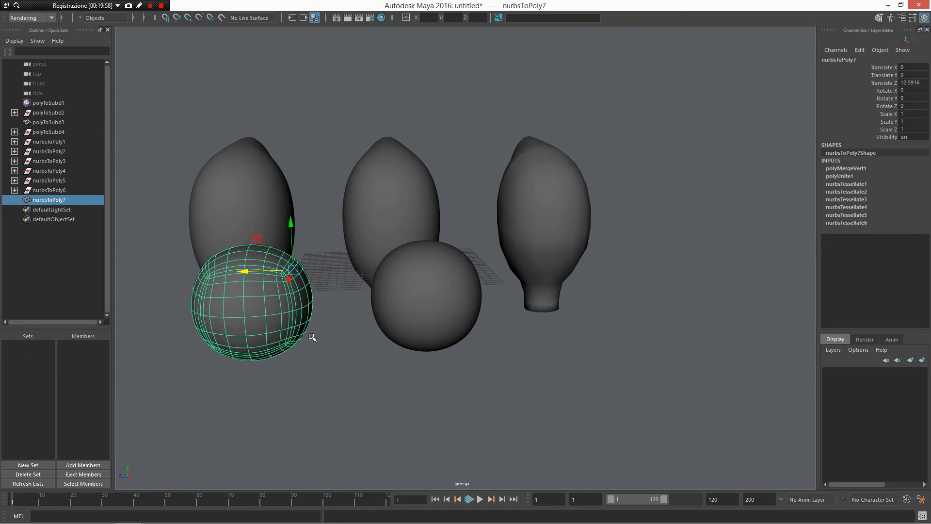